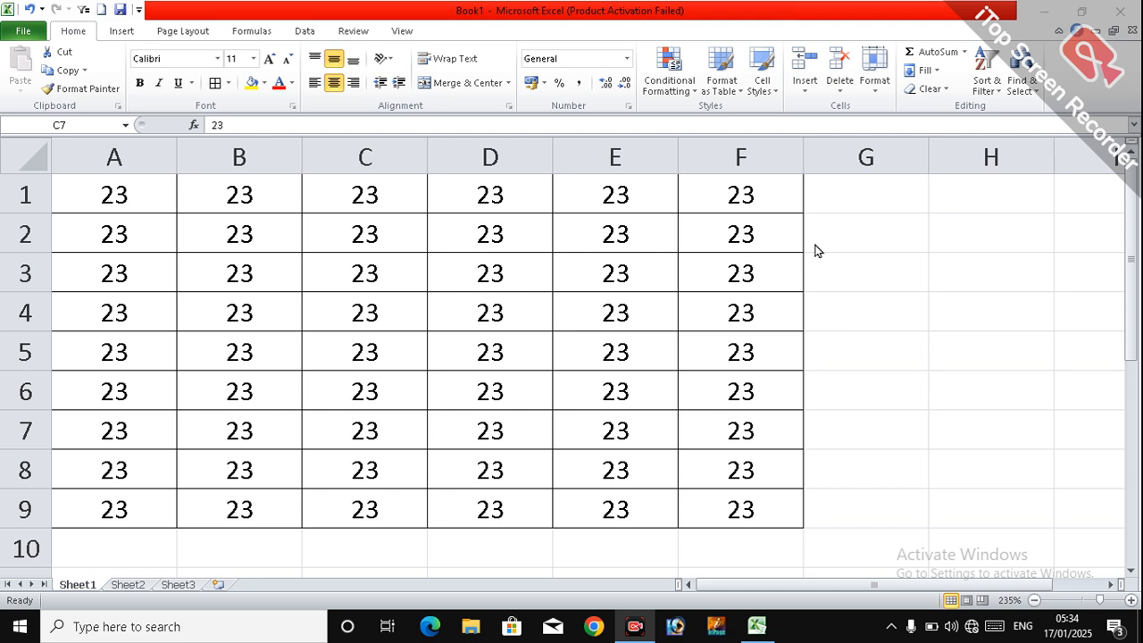
{"action": "left_click", "coordinate": [881, 90]}
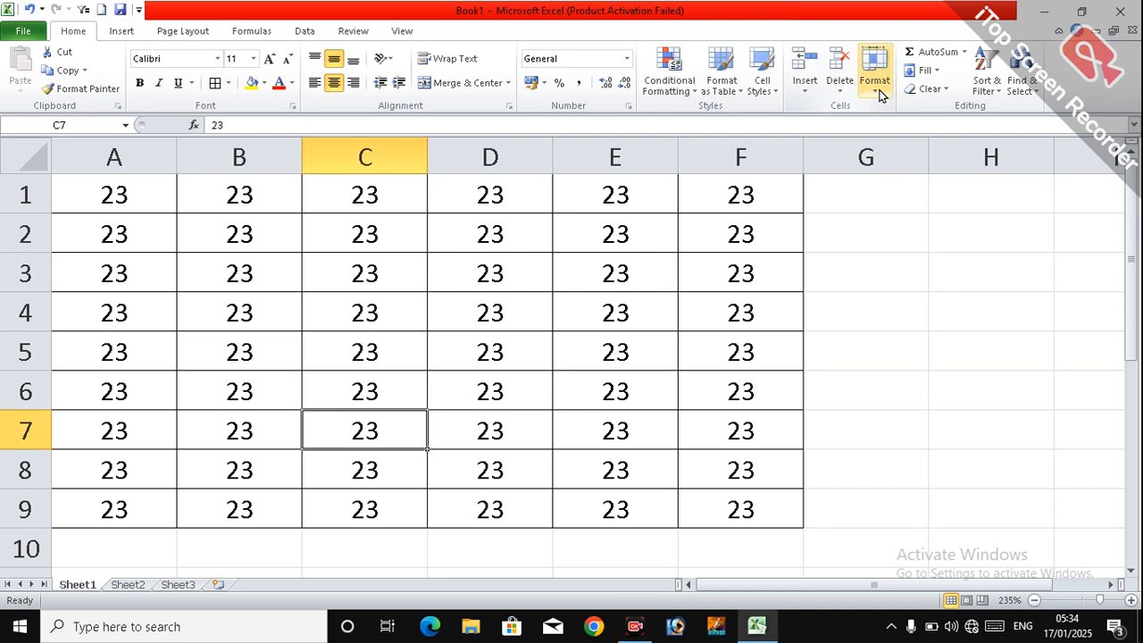
{"action": "left_click", "coordinate": [880, 91]}
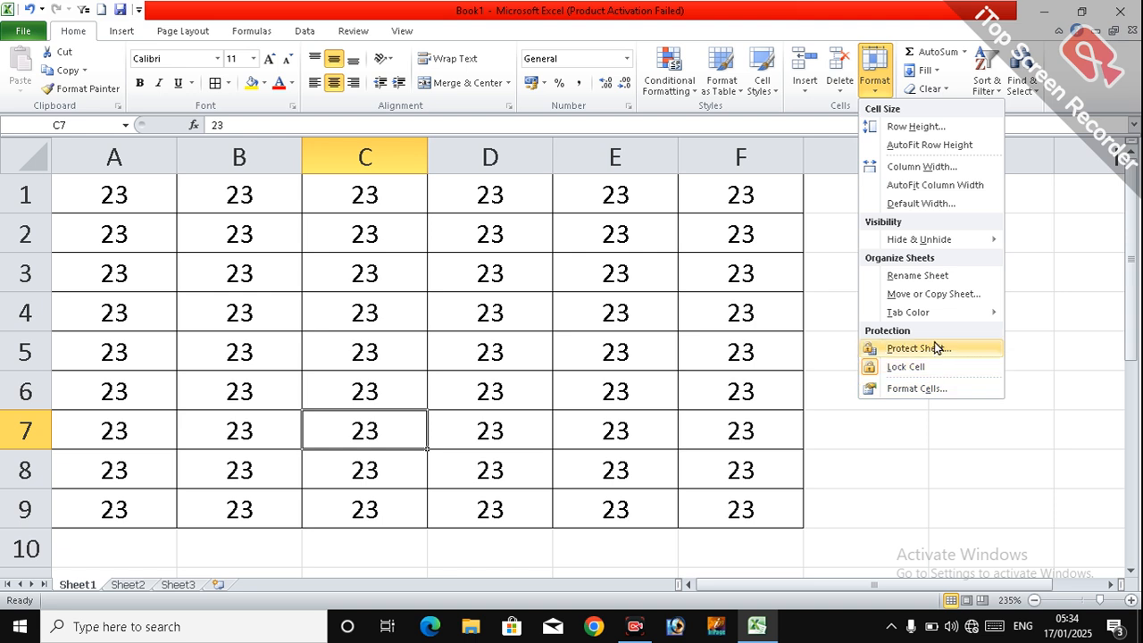
{"action": "left_click", "coordinate": [939, 438]}
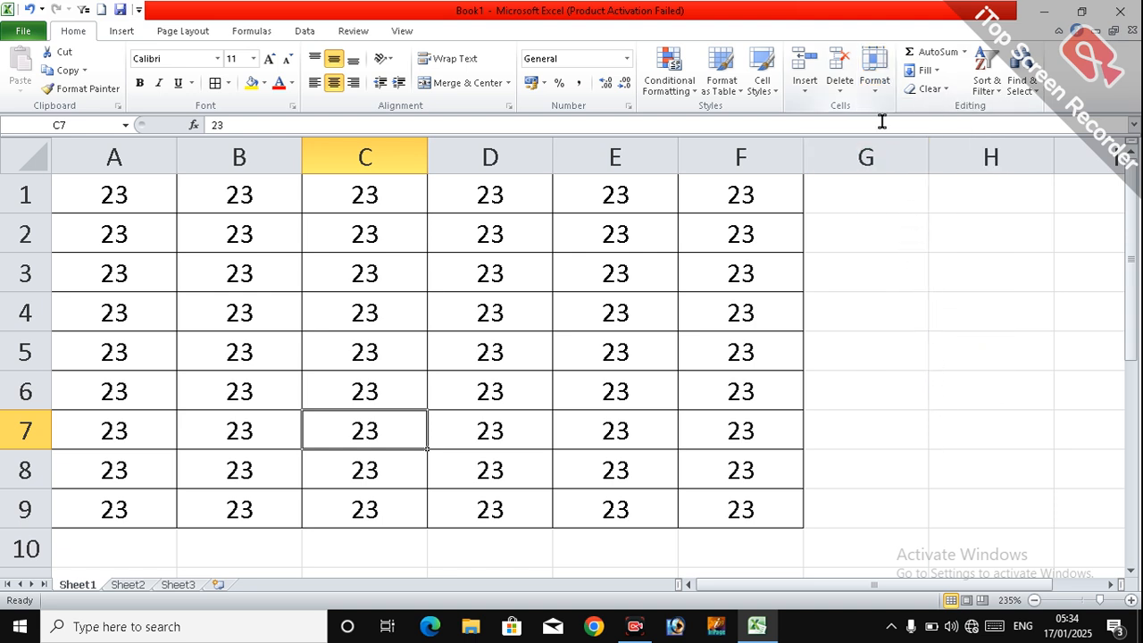
{"action": "left_click", "coordinate": [615, 334]}
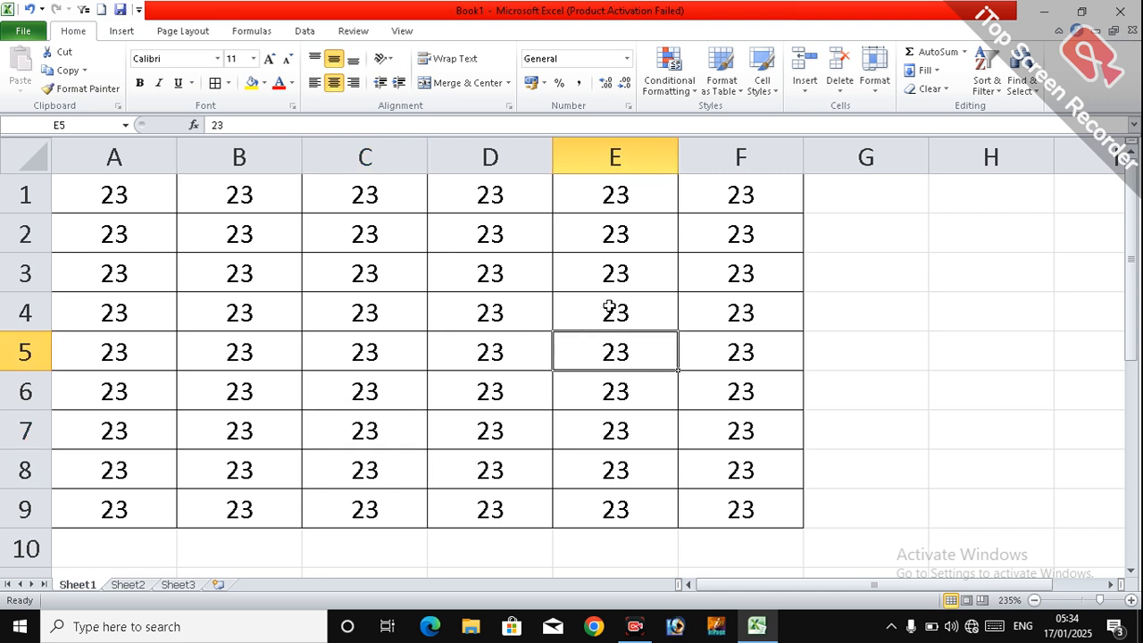
{"action": "left_click", "coordinate": [876, 95]}
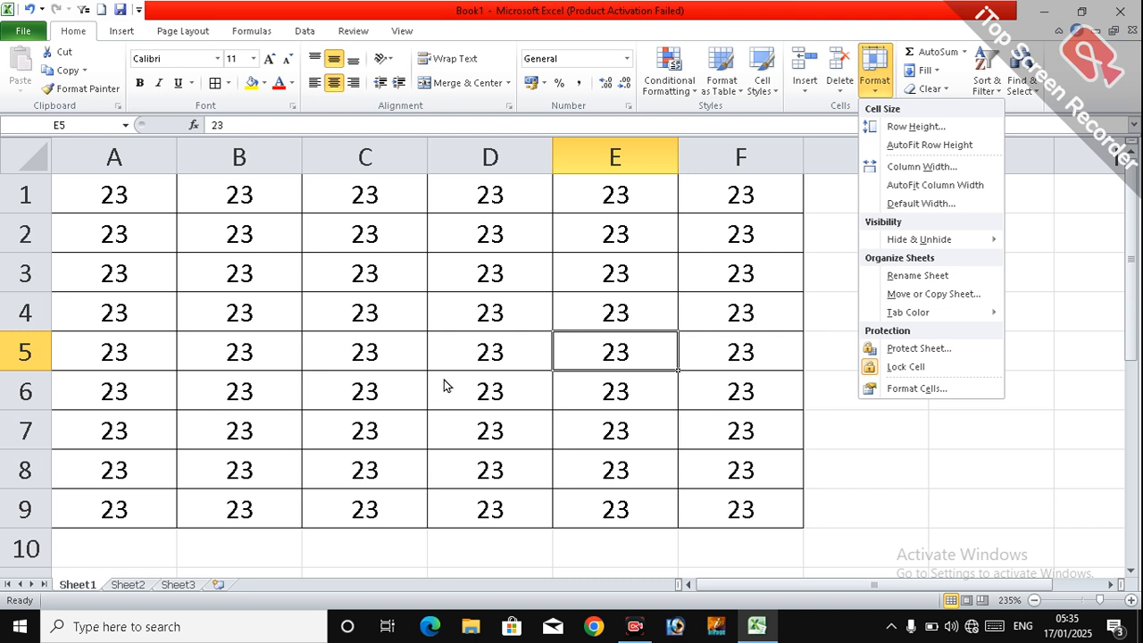
{"action": "left_click", "coordinate": [809, 356]}
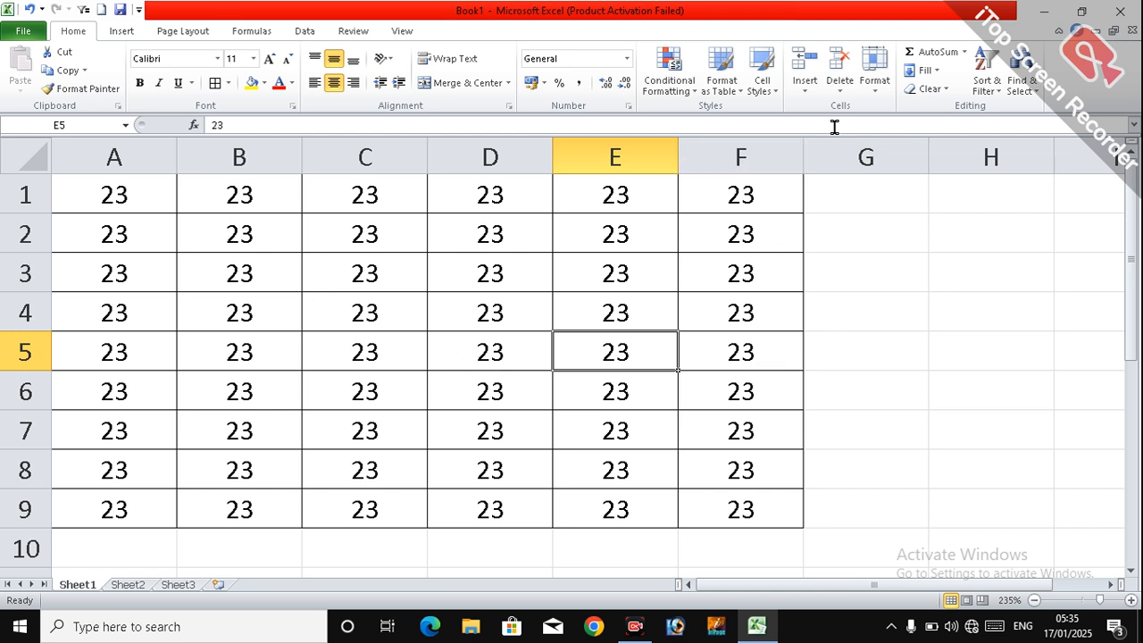
{"action": "left_click", "coordinate": [875, 89]}
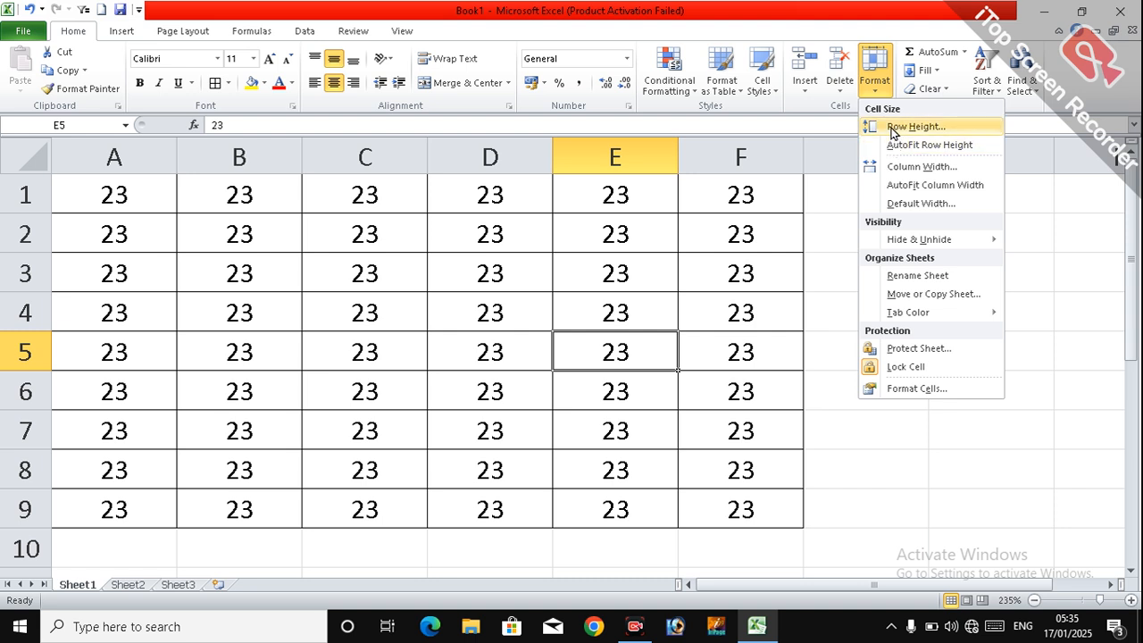
{"action": "left_click", "coordinate": [848, 226]}
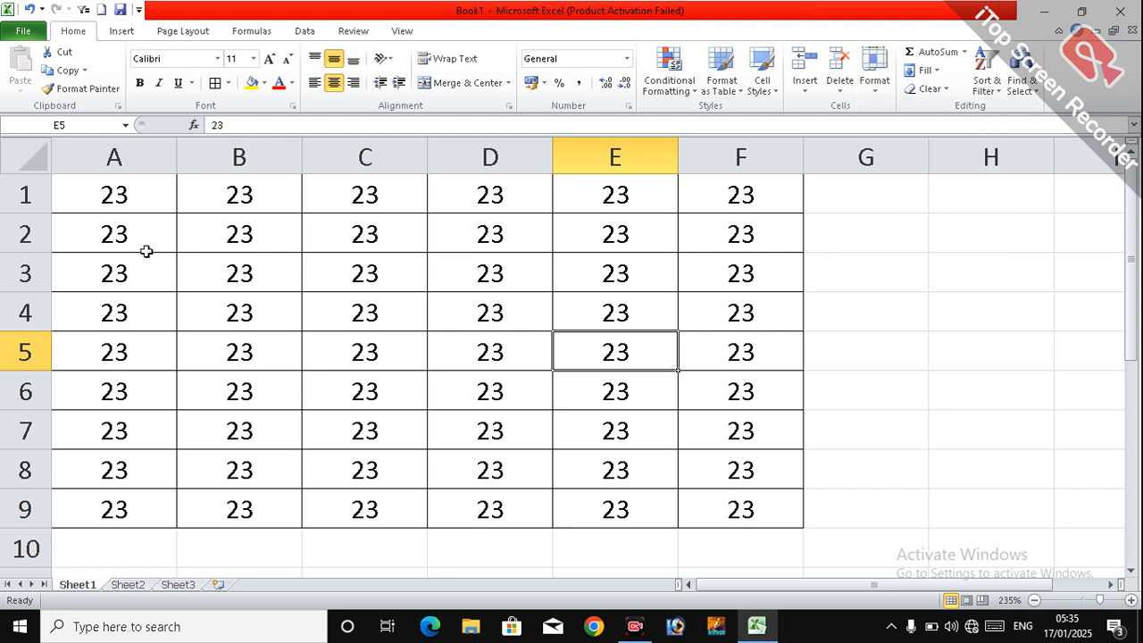
Step: Select rows 2 to 5 and increase their height together to a uniform larger size
{"action": "left_click_drag", "start_coordinate": [34, 239], "coordinate": [26, 359]}
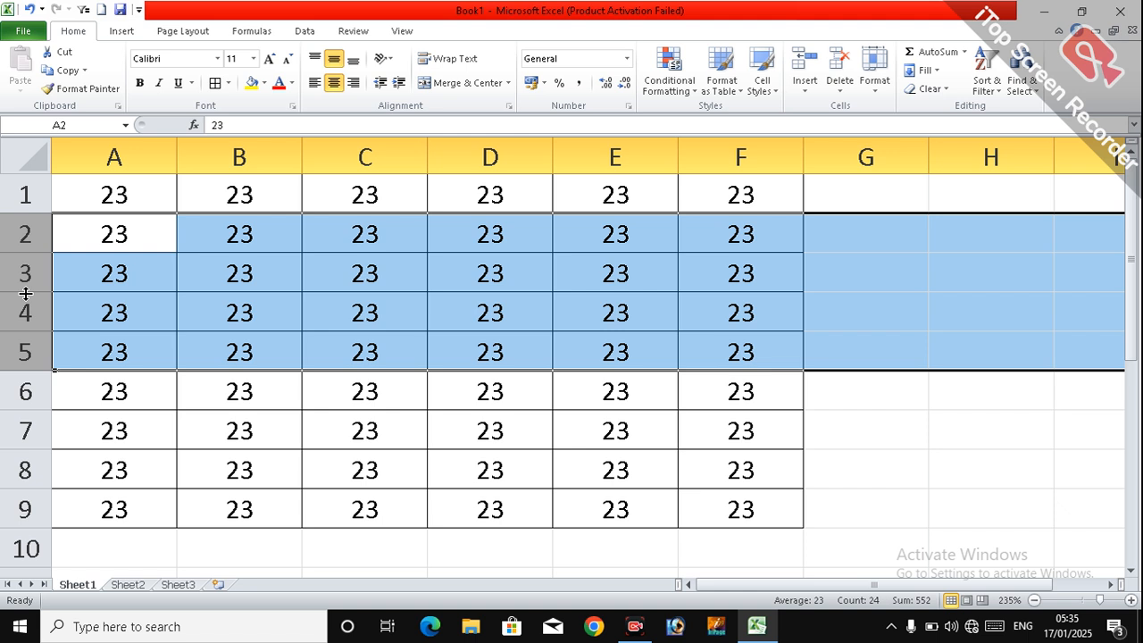
{"action": "left_click_drag", "start_coordinate": [26, 293], "coordinate": [26, 305]}
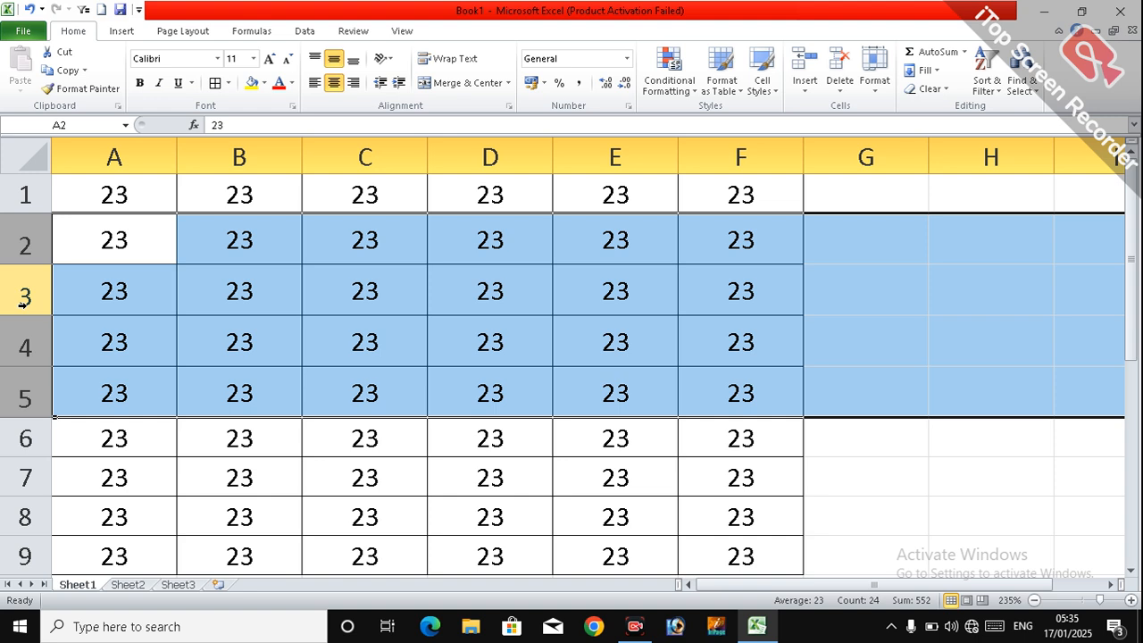
{"action": "left_click", "coordinate": [261, 258]}
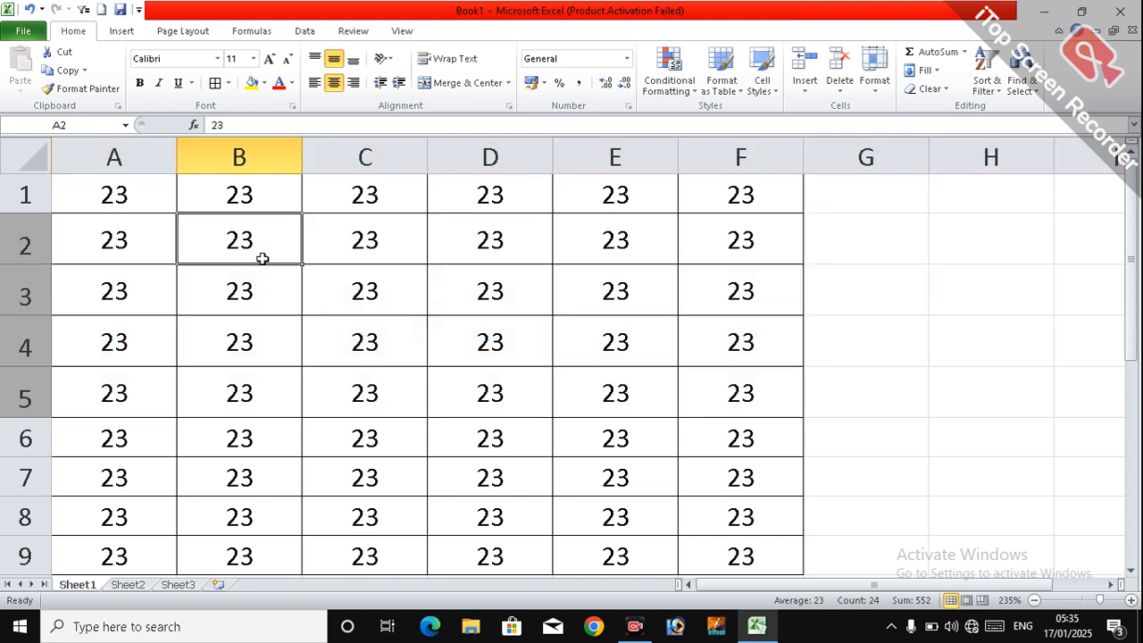
Step: Set the row height of rows 2 to 6 to exactly 3
{"action": "left_click_drag", "start_coordinate": [28, 246], "coordinate": [67, 453]}
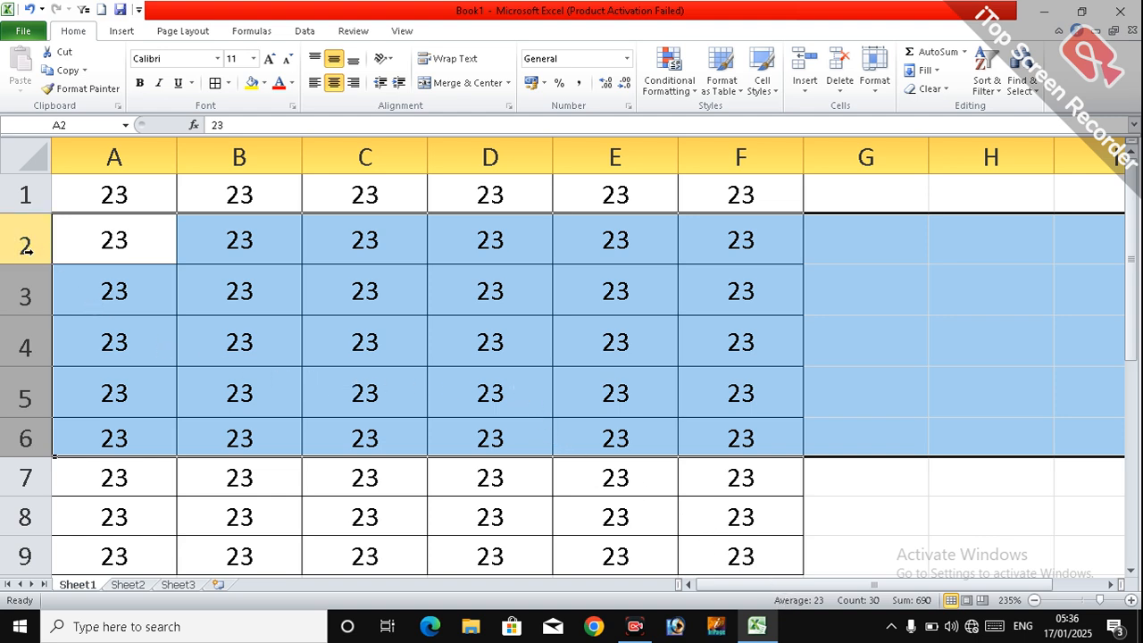
{"action": "left_click", "coordinate": [886, 96]}
{"action": "left_click", "coordinate": [885, 132]}
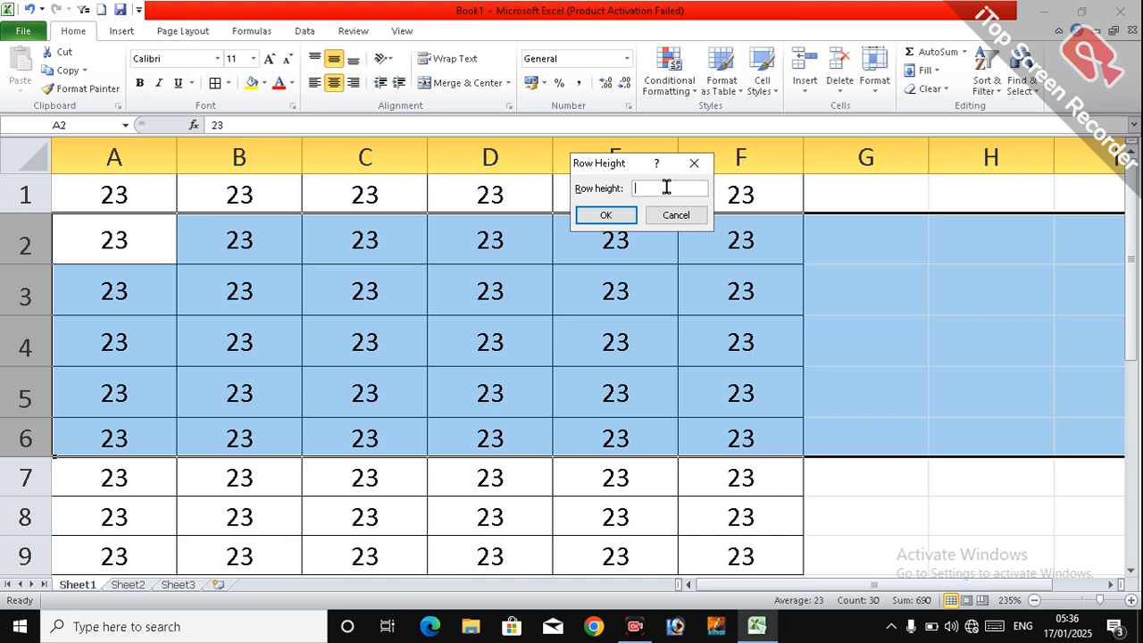
{"action": "type", "text": "3"}
{"action": "left_click", "coordinate": [605, 215]}
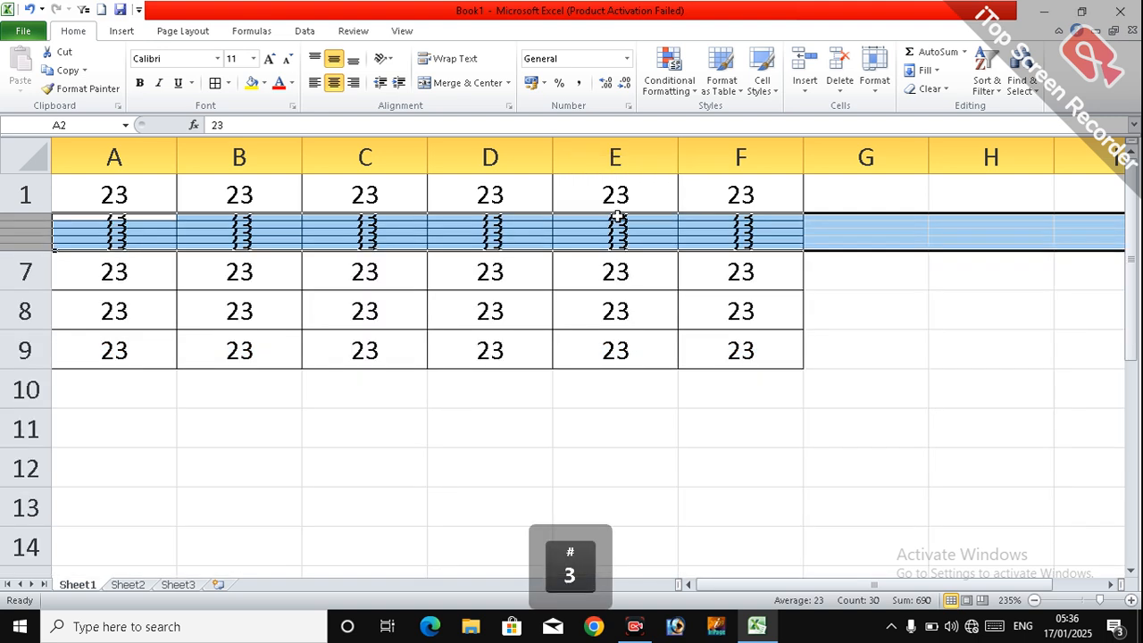
{"action": "left_click", "coordinate": [389, 295]}
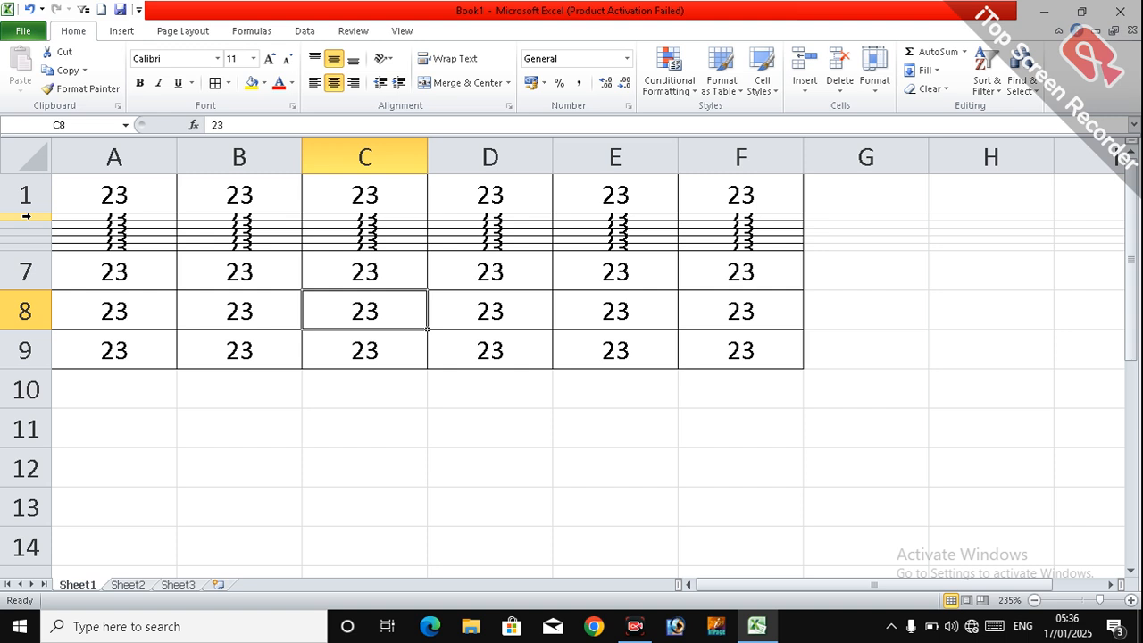
Step: Apply AutoFit Row Height to rows 2 to 7, then deselect them
{"action": "left_click_drag", "start_coordinate": [26, 216], "coordinate": [34, 257]}
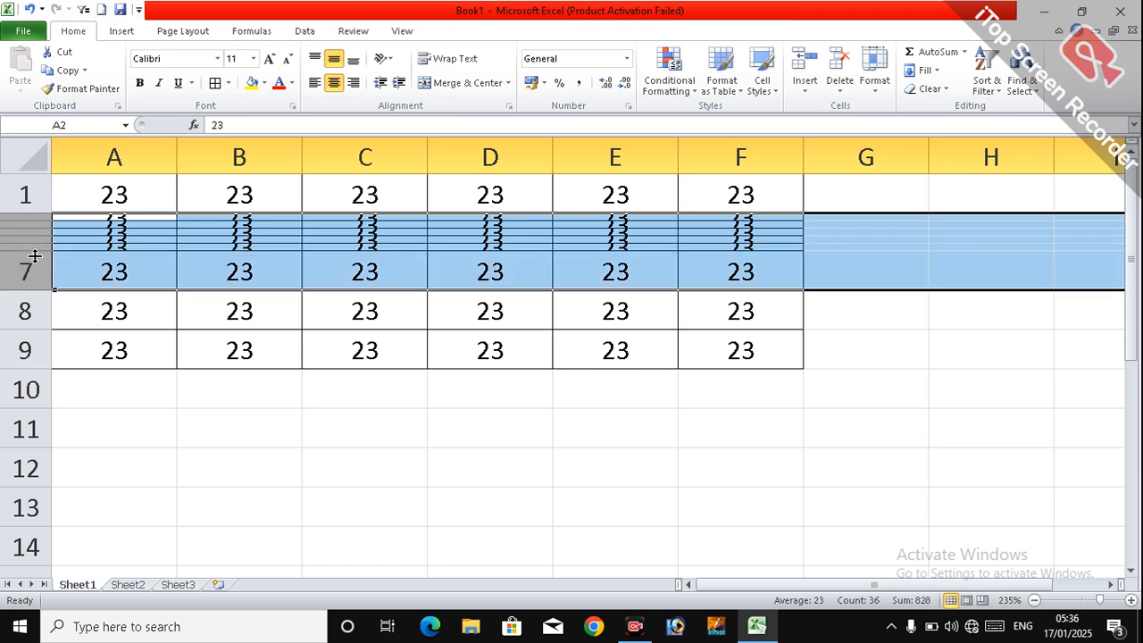
{"action": "left_click", "coordinate": [884, 86]}
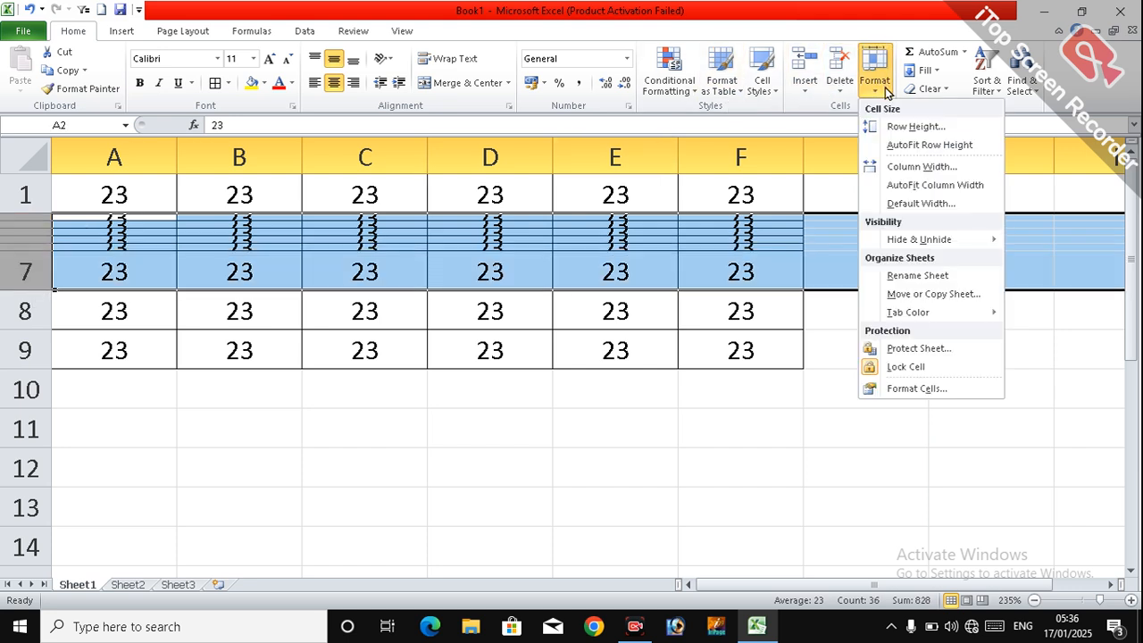
{"action": "left_click", "coordinate": [907, 151]}
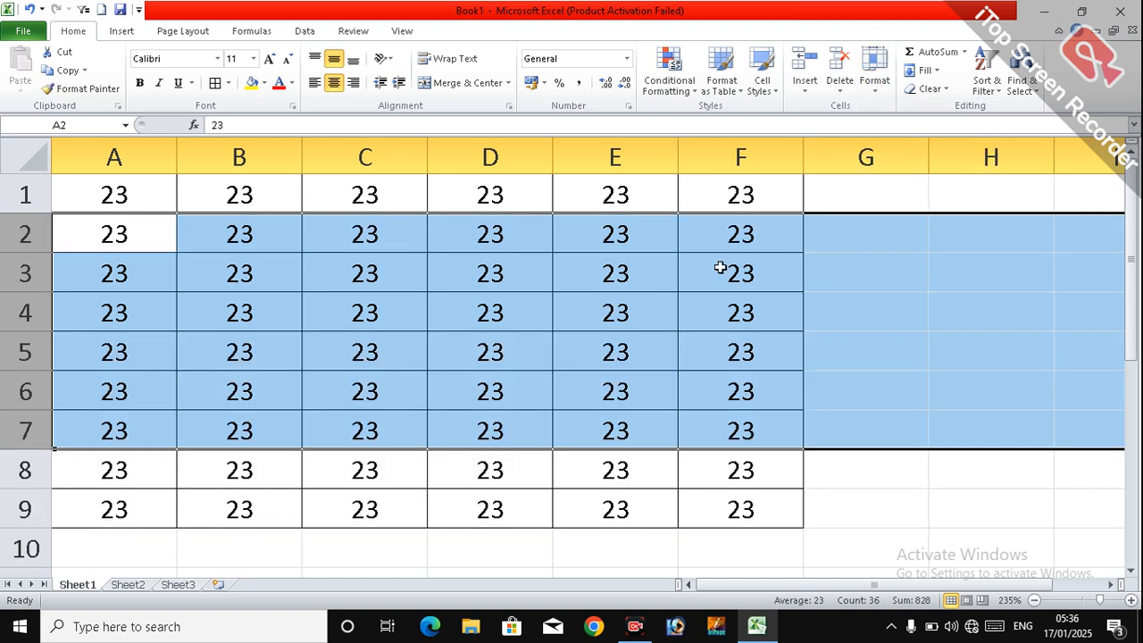
{"action": "left_click", "coordinate": [429, 334]}
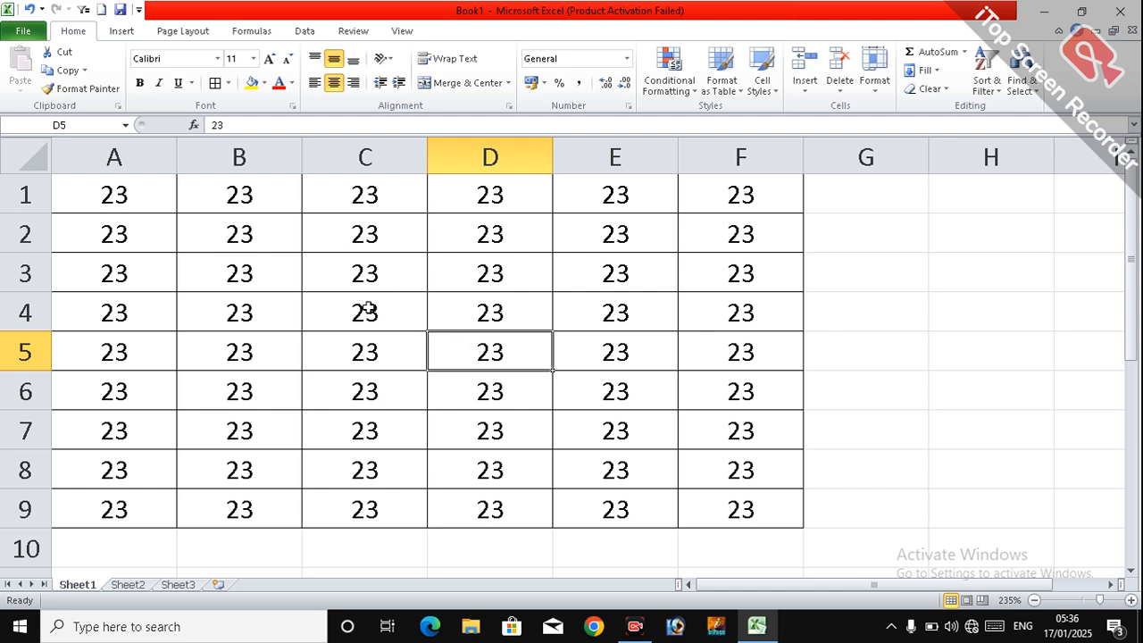
{"action": "left_click", "coordinate": [362, 352]}
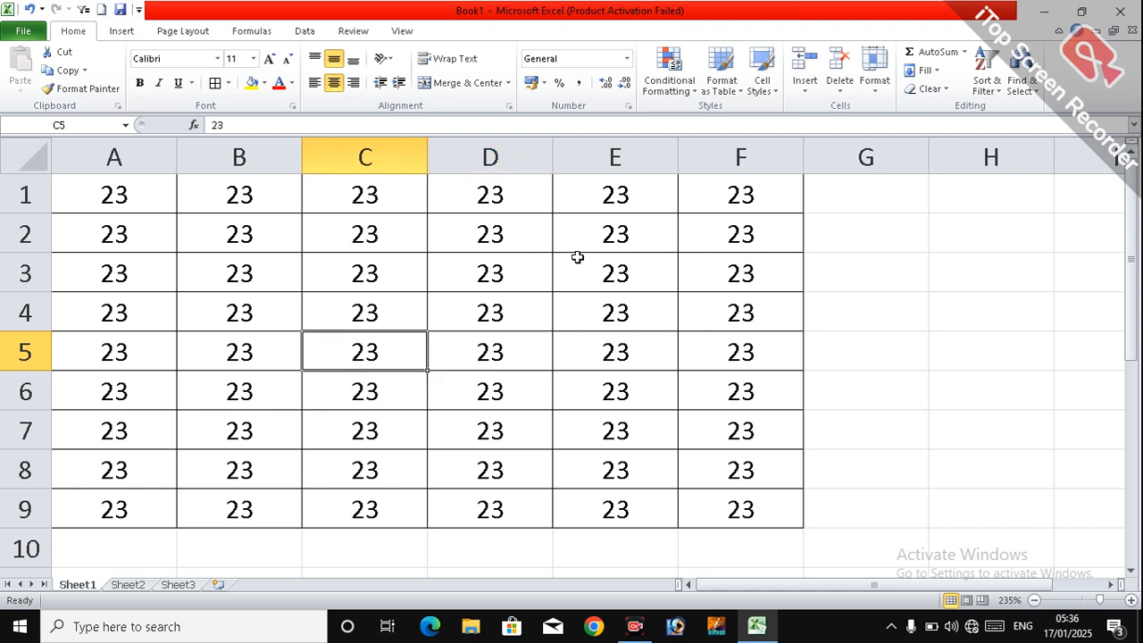
Step: Set the column width of the entire column C to 4
{"action": "left_click", "coordinate": [880, 87]}
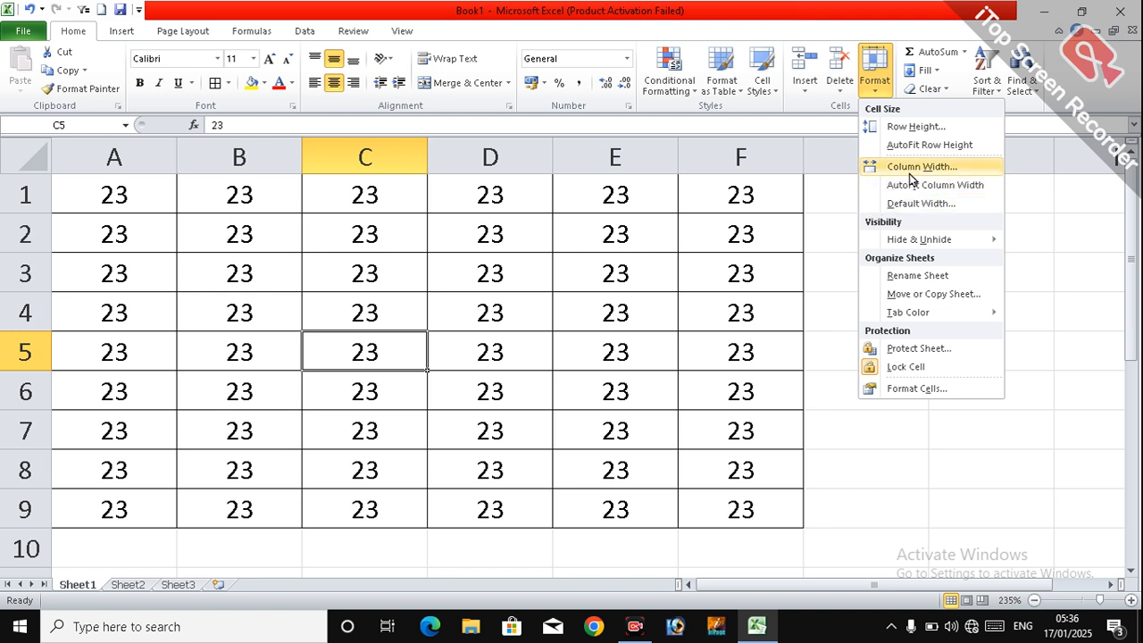
{"action": "left_click", "coordinate": [448, 313]}
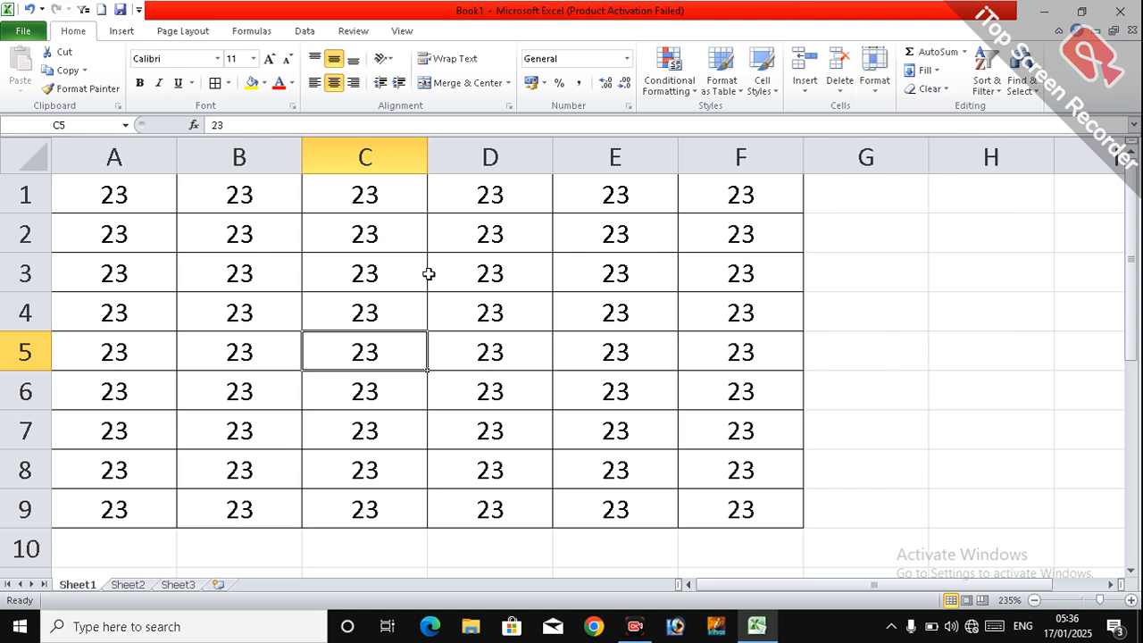
{"action": "left_click", "coordinate": [364, 162]}
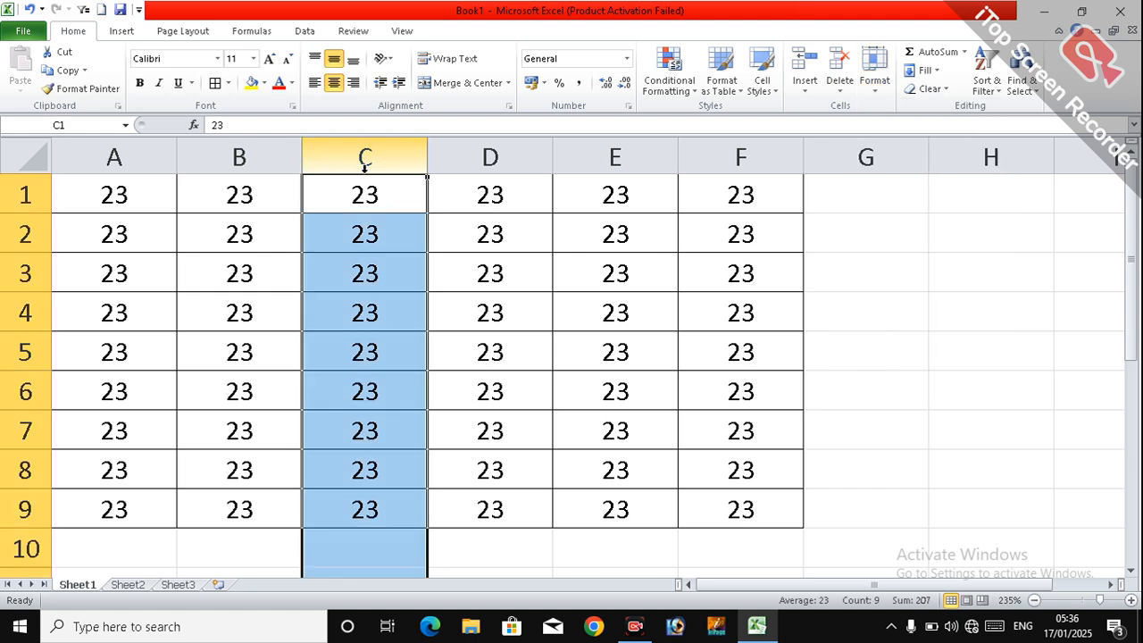
{"action": "left_click", "coordinate": [873, 89]}
{"action": "left_click", "coordinate": [907, 170]}
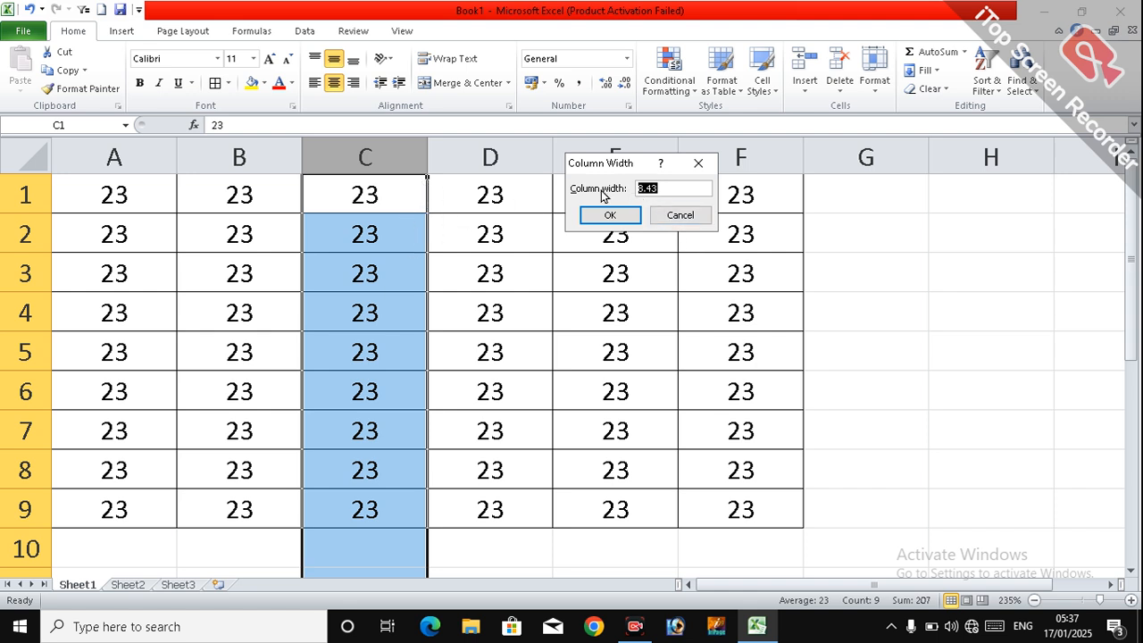
{"action": "type", "text": "4"}
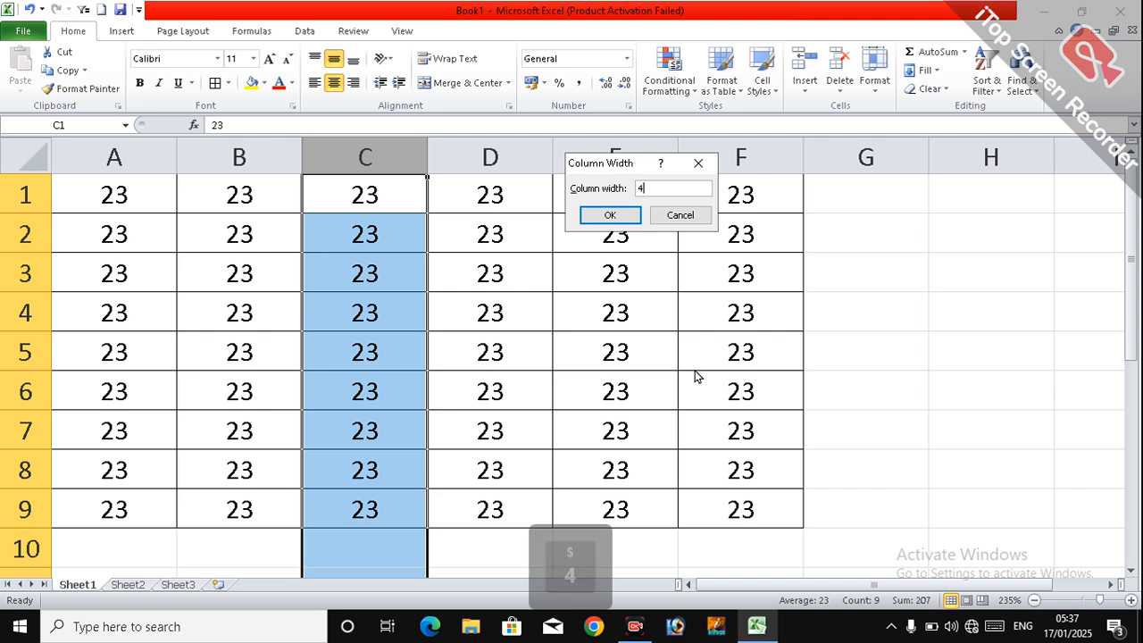
{"action": "left_click", "coordinate": [610, 216]}
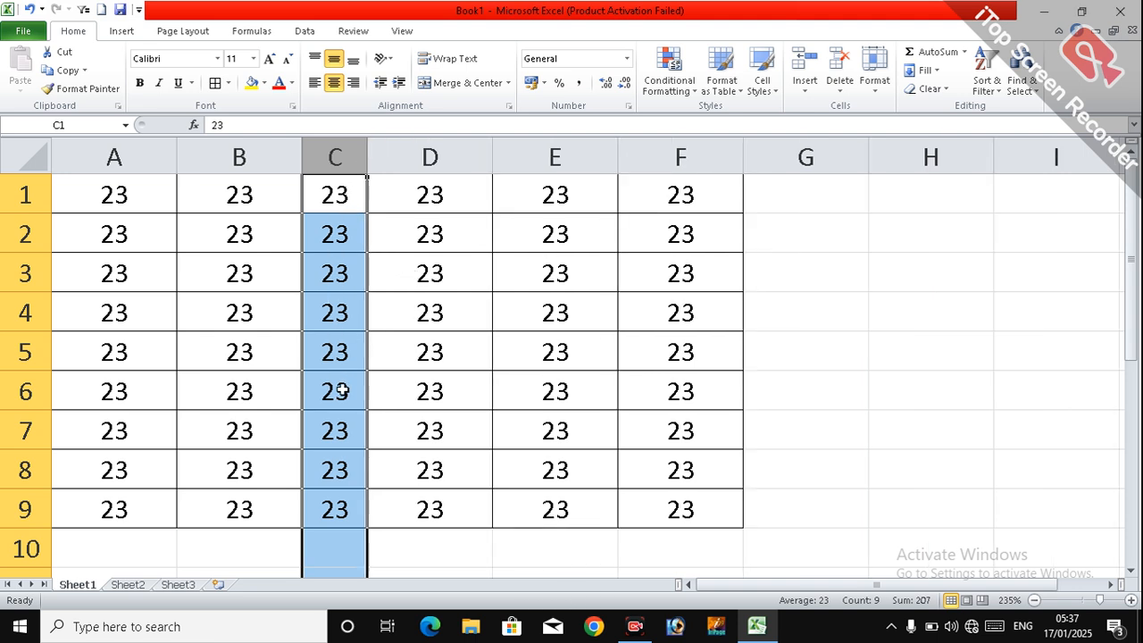
Step: Apply AutoFit Column Width to the selected column C and deselect it
{"action": "left_click", "coordinate": [876, 90]}
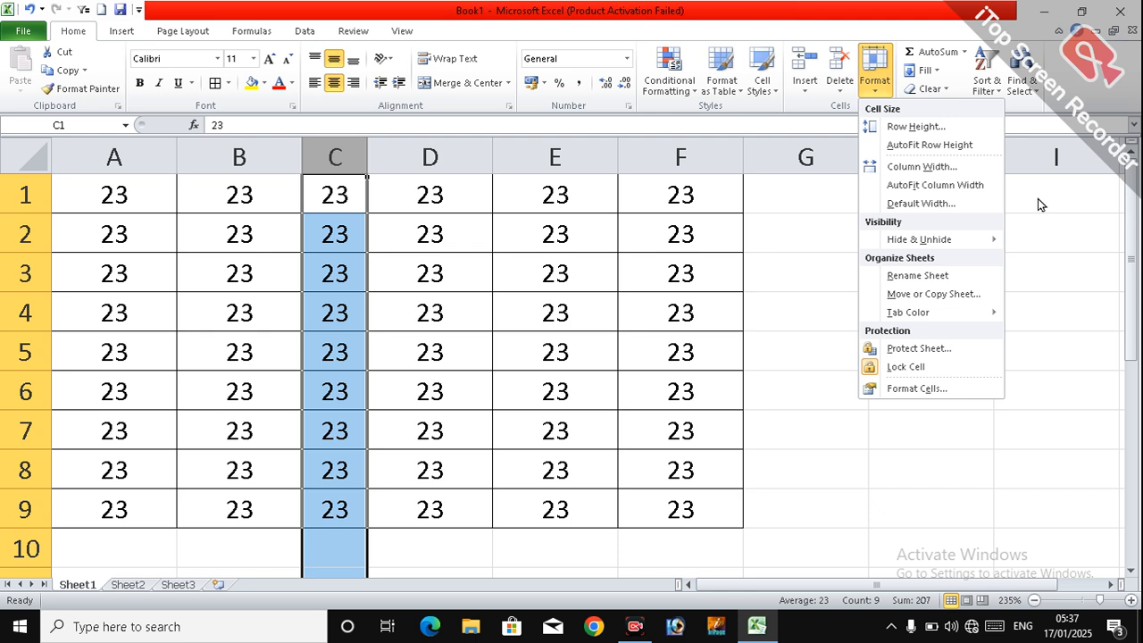
{"action": "left_click", "coordinate": [962, 193]}
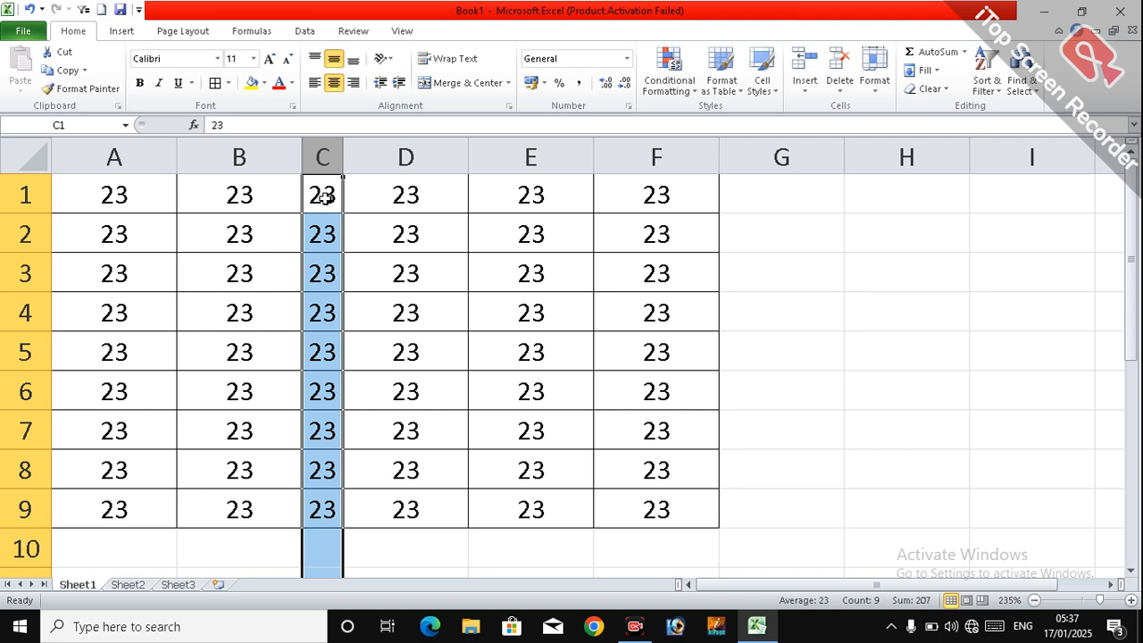
{"action": "left_click", "coordinate": [400, 241]}
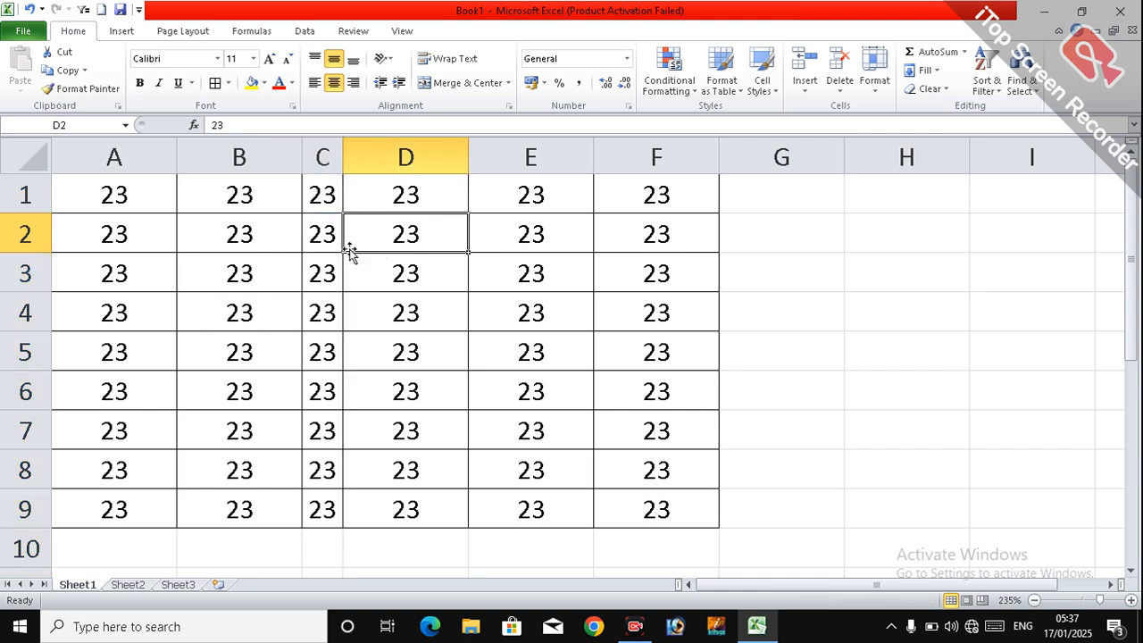
Step: Increase the font size of cell B1 to 26 and slightly reduce the height of row 1
{"action": "left_click", "coordinate": [259, 202]}
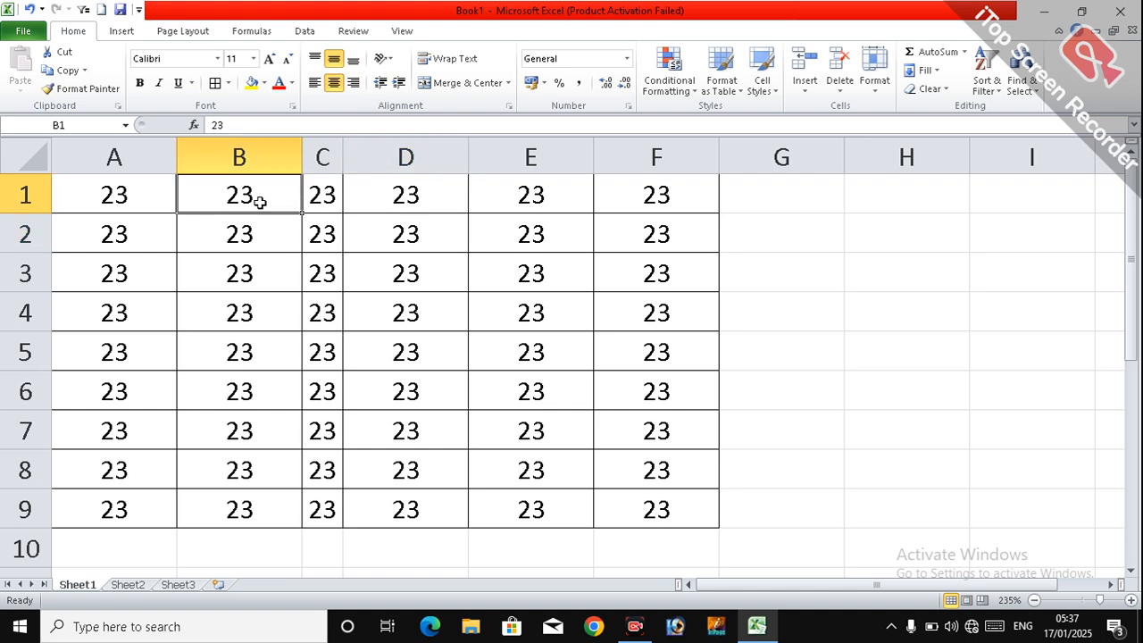
{"action": "left_click", "coordinate": [269, 59]}
{"action": "left_click", "coordinate": [269, 58]}
{"action": "left_click", "coordinate": [269, 59]}
{"action": "left_click", "coordinate": [269, 59]}
{"action": "left_click", "coordinate": [269, 59]}
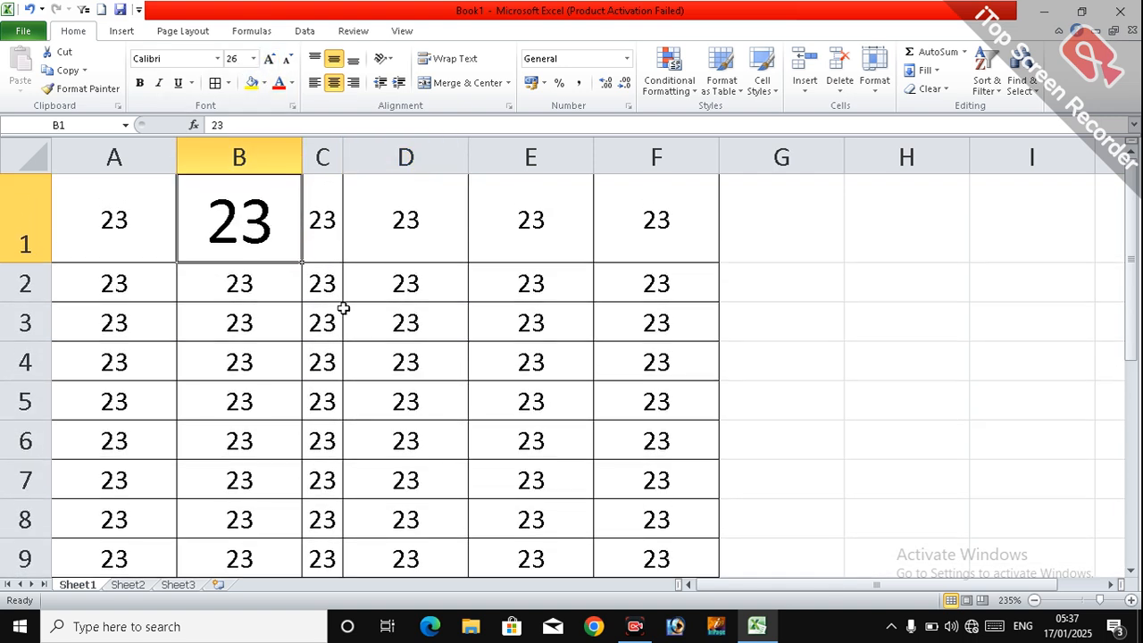
{"action": "left_click", "coordinate": [349, 308]}
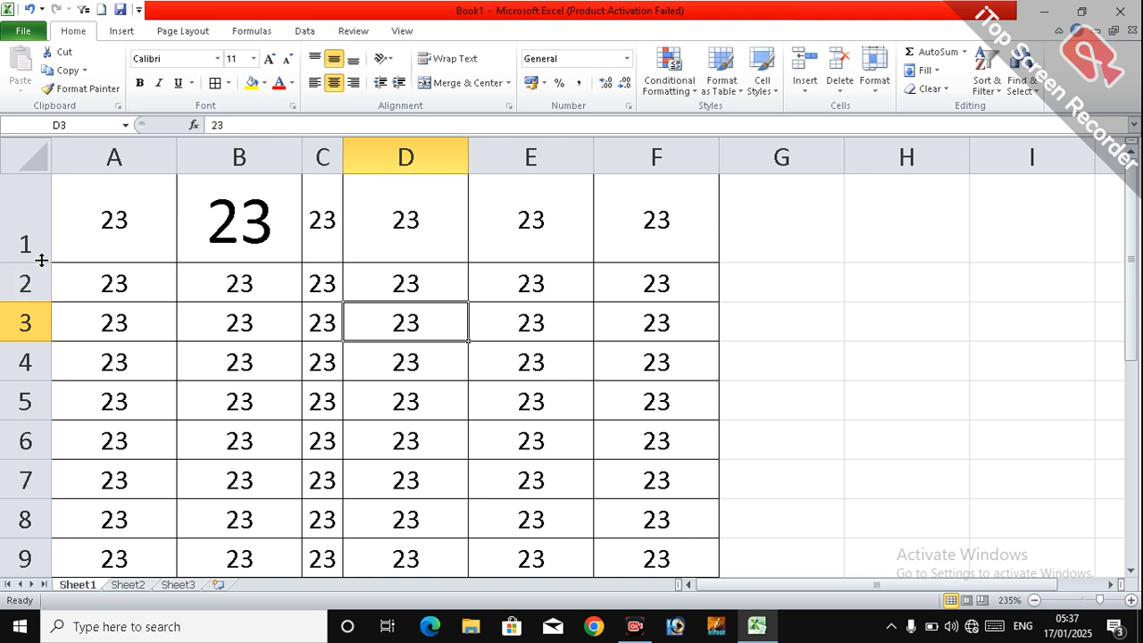
{"action": "mouse_move", "coordinate": [38, 262]}
{"action": "left_mouse_down"}
{"action": "mouse_move", "coordinate": [41, 187]}
{"action": "mouse_move", "coordinate": [42, 260]}
{"action": "left_mouse_up"}
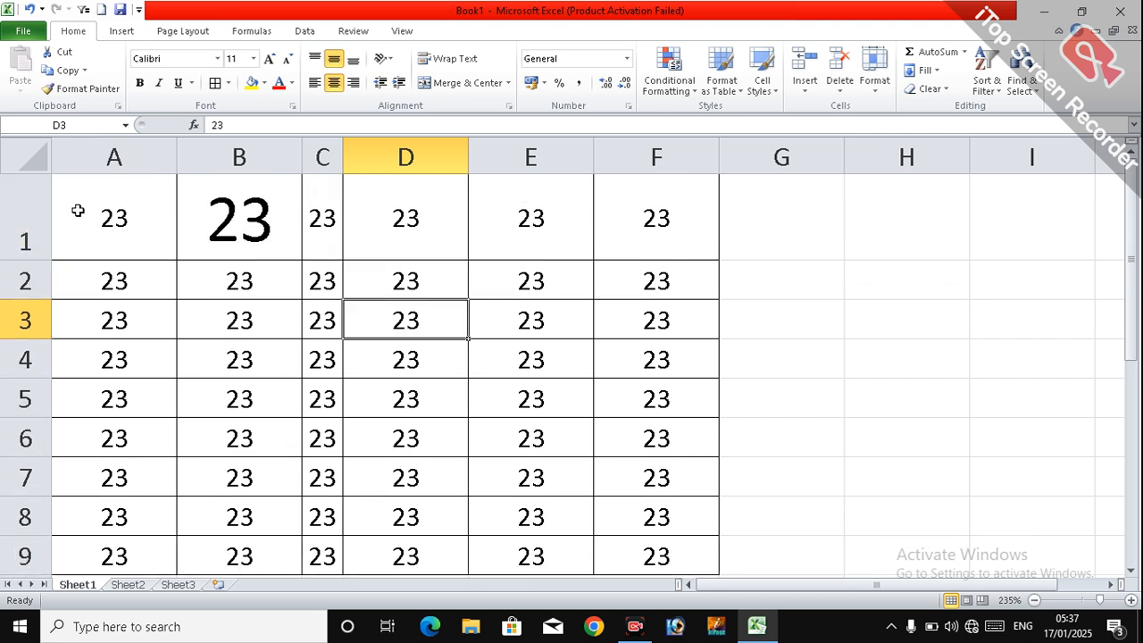
Step: Copy the formatting of cell B1 onto cells A1 to F1 with Format Painter and deselect the range
{"action": "left_click_drag", "start_coordinate": [79, 211], "coordinate": [650, 223]}
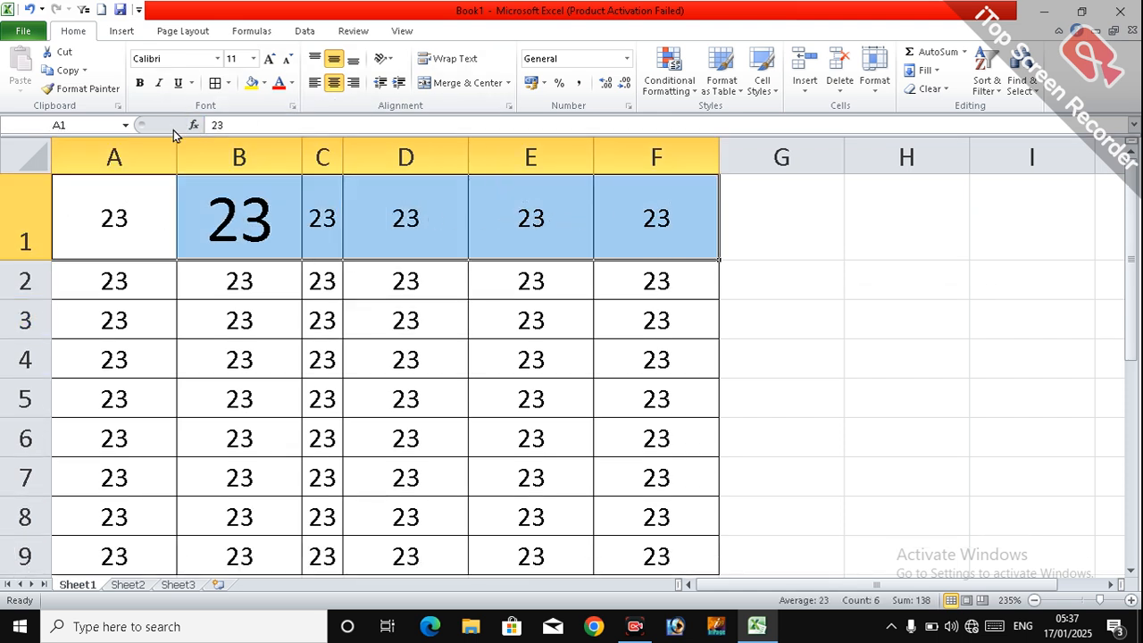
{"action": "left_click", "coordinate": [222, 224]}
{"action": "left_click", "coordinate": [89, 96]}
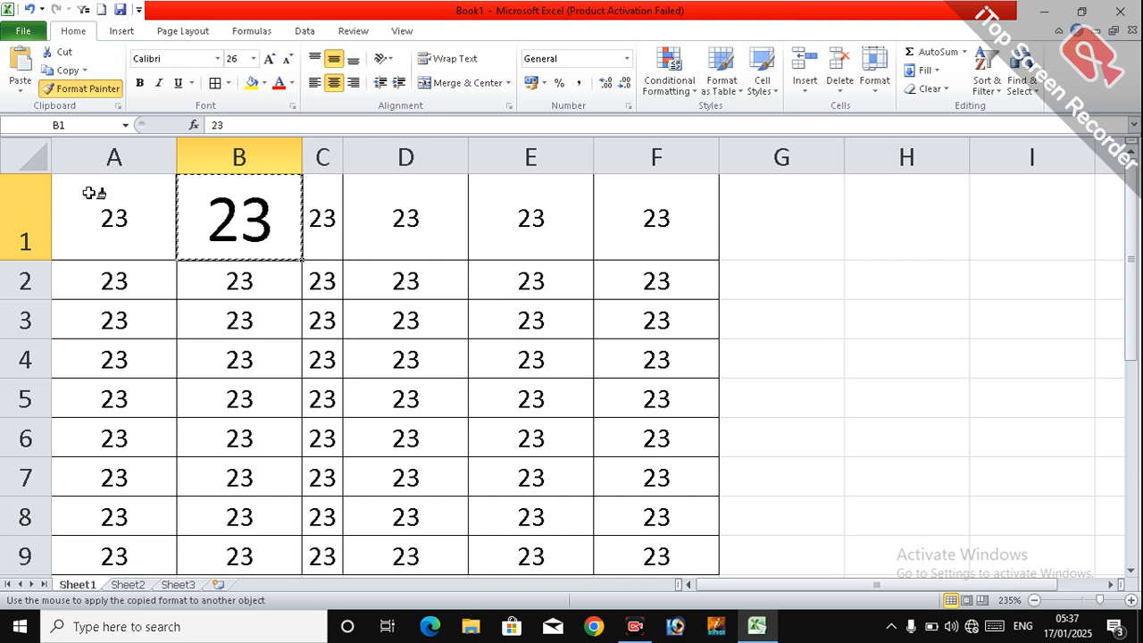
{"action": "mouse_move", "coordinate": [92, 189]}
{"action": "left_mouse_down"}
{"action": "mouse_move", "coordinate": [247, 223]}
{"action": "mouse_move", "coordinate": [612, 219]}
{"action": "left_mouse_up"}
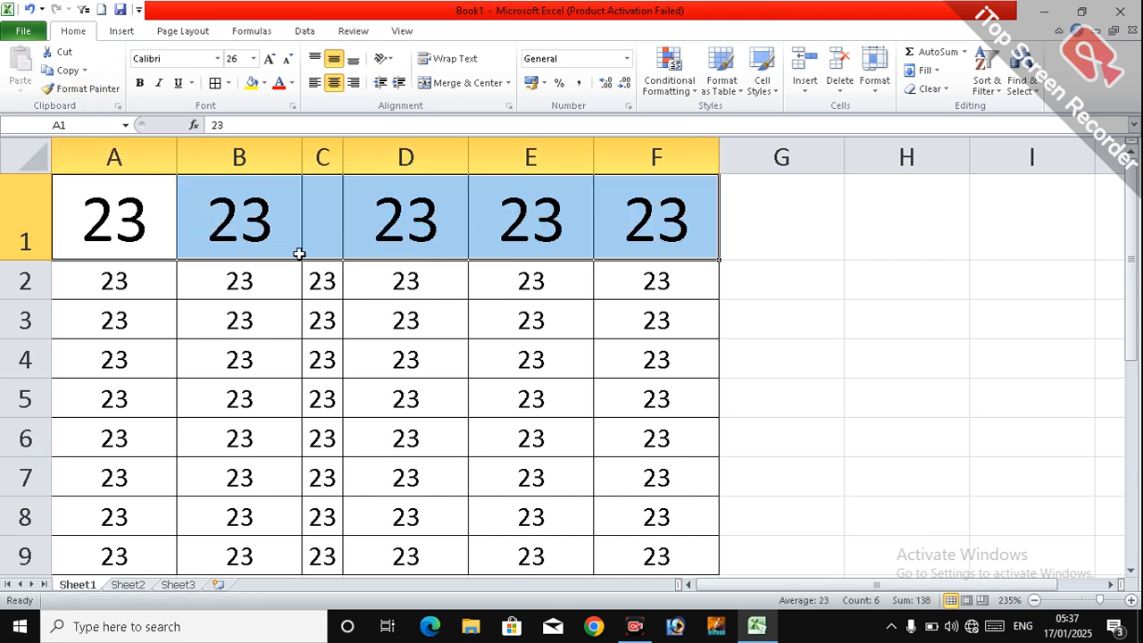
{"action": "left_click", "coordinate": [70, 315]}
Step: Reduce the height of row 1 to fit its enlarged numbers closely
{"action": "left_click_drag", "start_coordinate": [42, 256], "coordinate": [51, 229]}
{"action": "left_click", "coordinate": [36, 234]}
{"action": "left_click", "coordinate": [294, 286]}
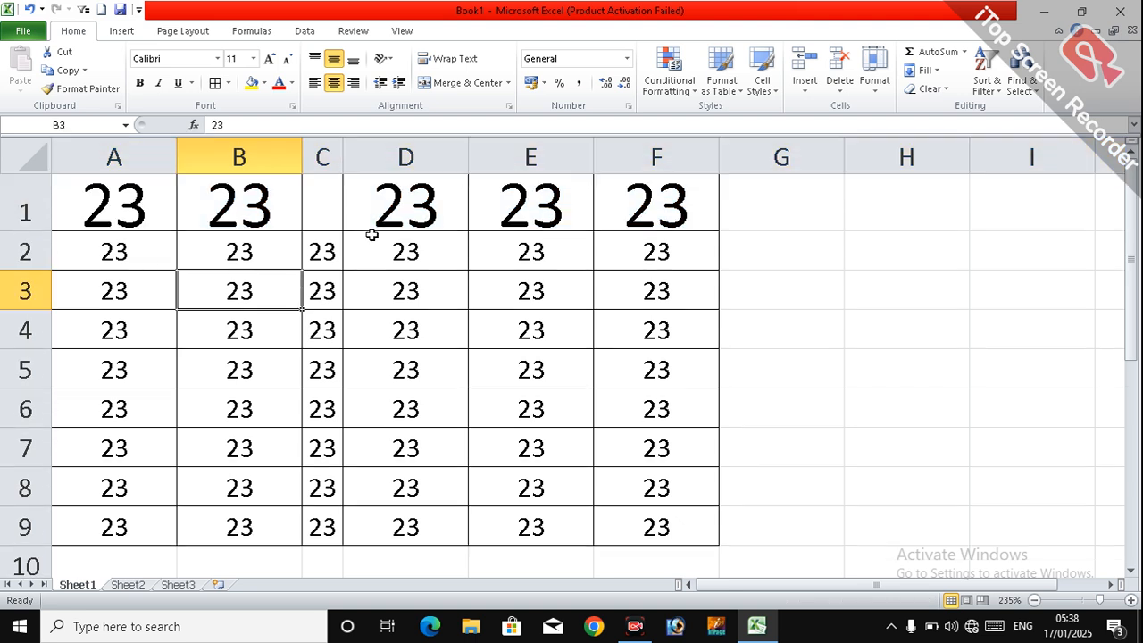
{"action": "left_click", "coordinate": [389, 216]}
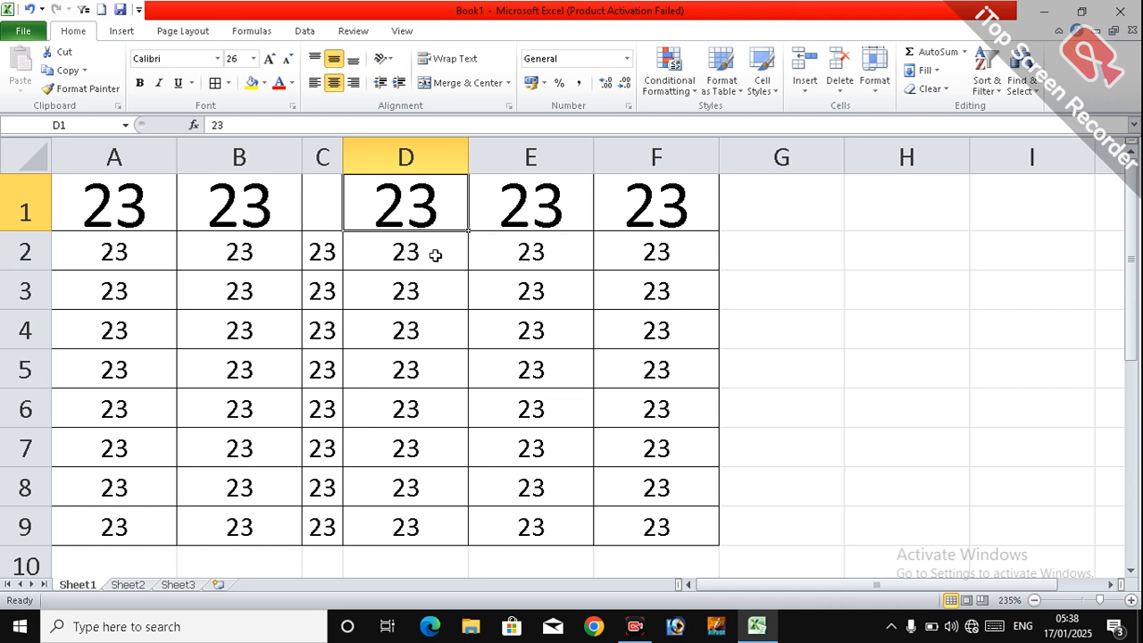
{"action": "left_click_drag", "start_coordinate": [437, 253], "coordinate": [620, 432]}
{"action": "left_click_drag", "start_coordinate": [131, 194], "coordinate": [621, 222]}
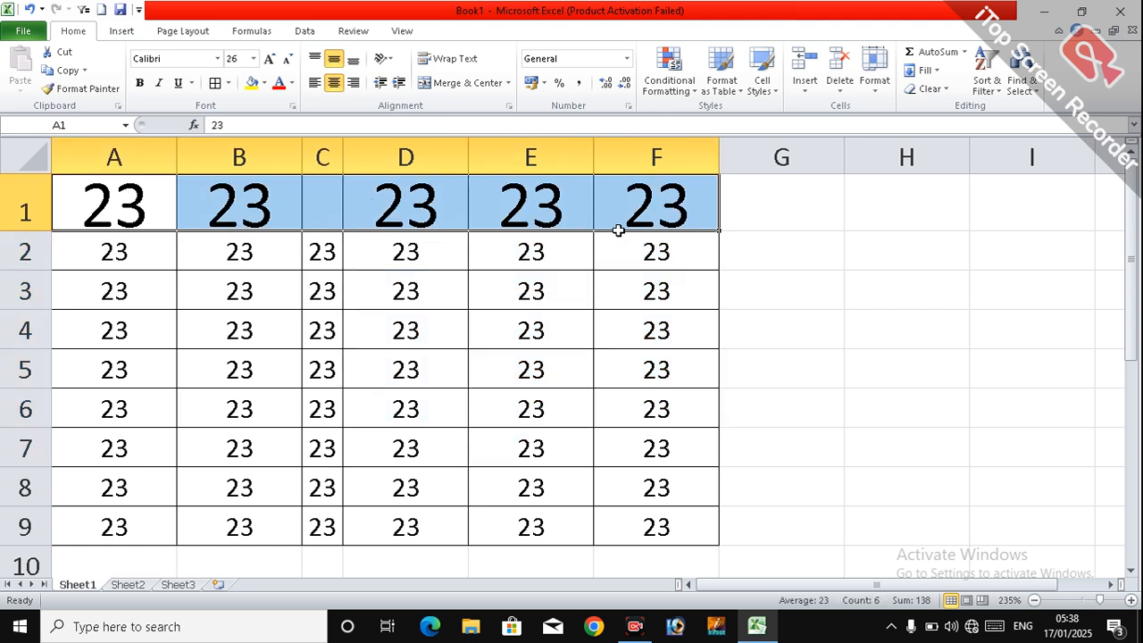
{"action": "left_click", "coordinate": [605, 281]}
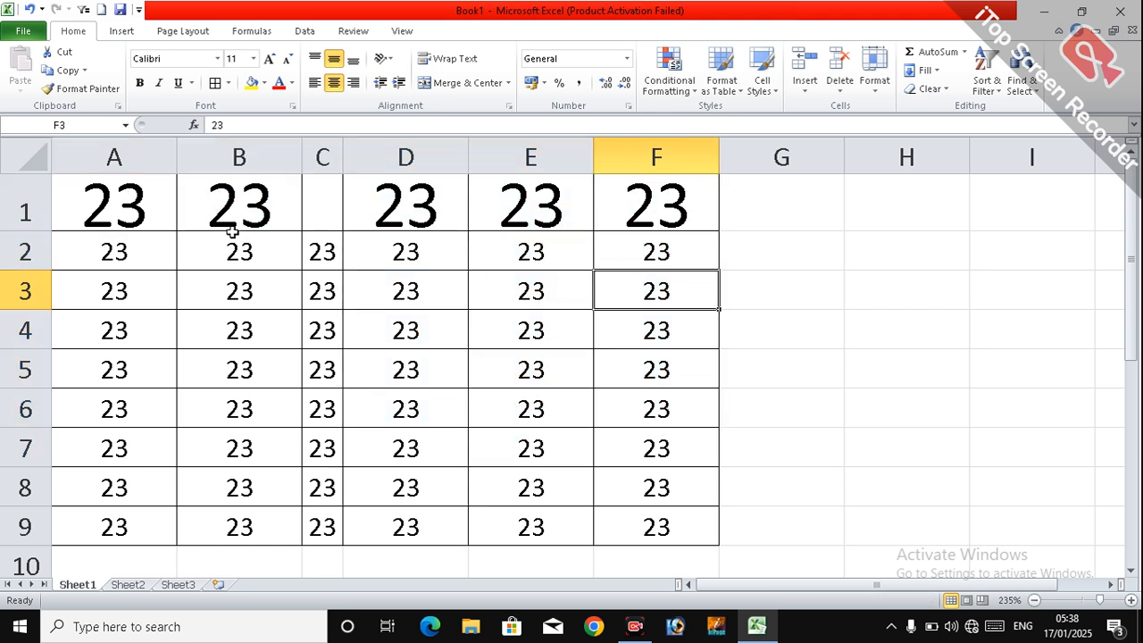
Step: Copy the formatting of cell A3 onto cells A1 to F1 with Format Painter and deselect the range
{"action": "left_click", "coordinate": [122, 207]}
{"action": "left_click", "coordinate": [129, 279]}
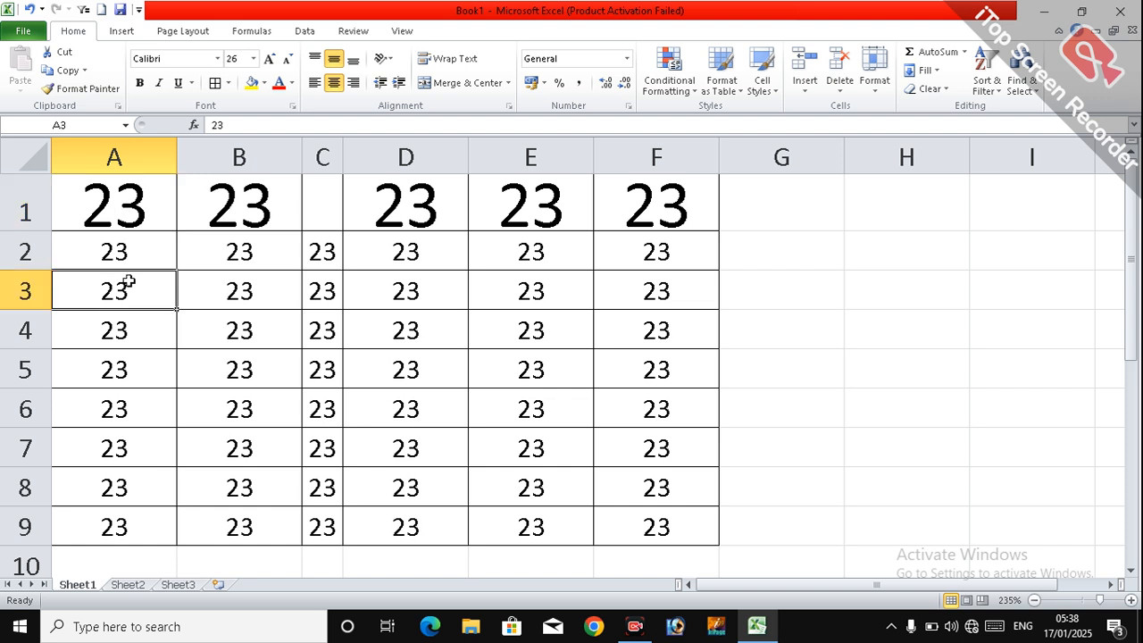
{"action": "left_click", "coordinate": [81, 89]}
{"action": "left_click_drag", "start_coordinate": [80, 183], "coordinate": [620, 214]}
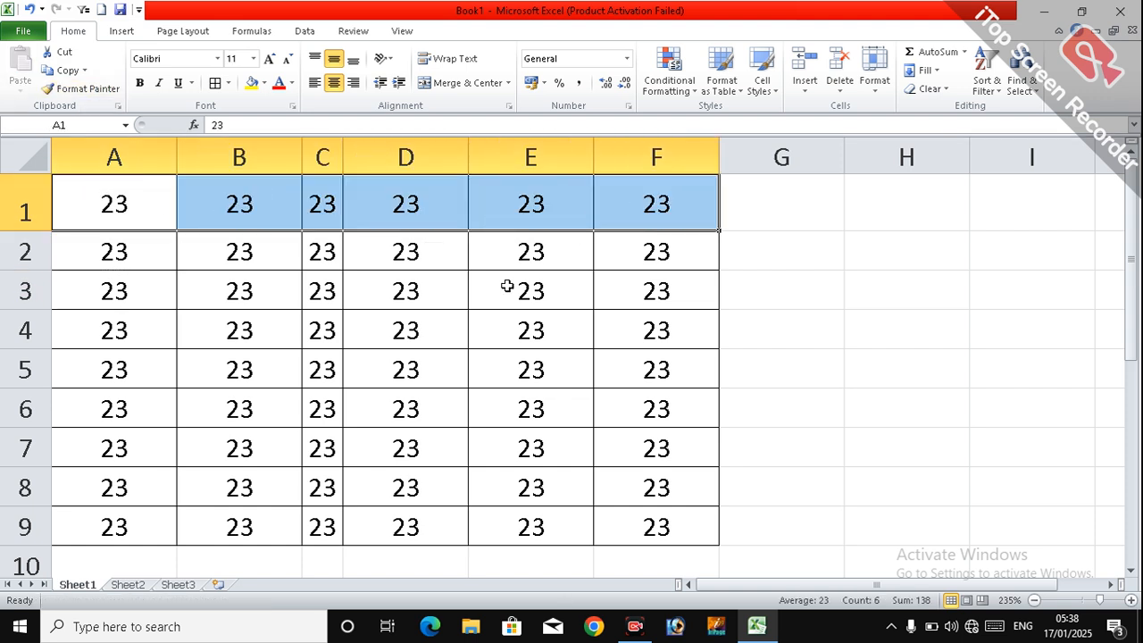
{"action": "left_click", "coordinate": [509, 289]}
Step: Apply AutoFit Row Height to the entire row 1 and deselect it
{"action": "left_click", "coordinate": [31, 216]}
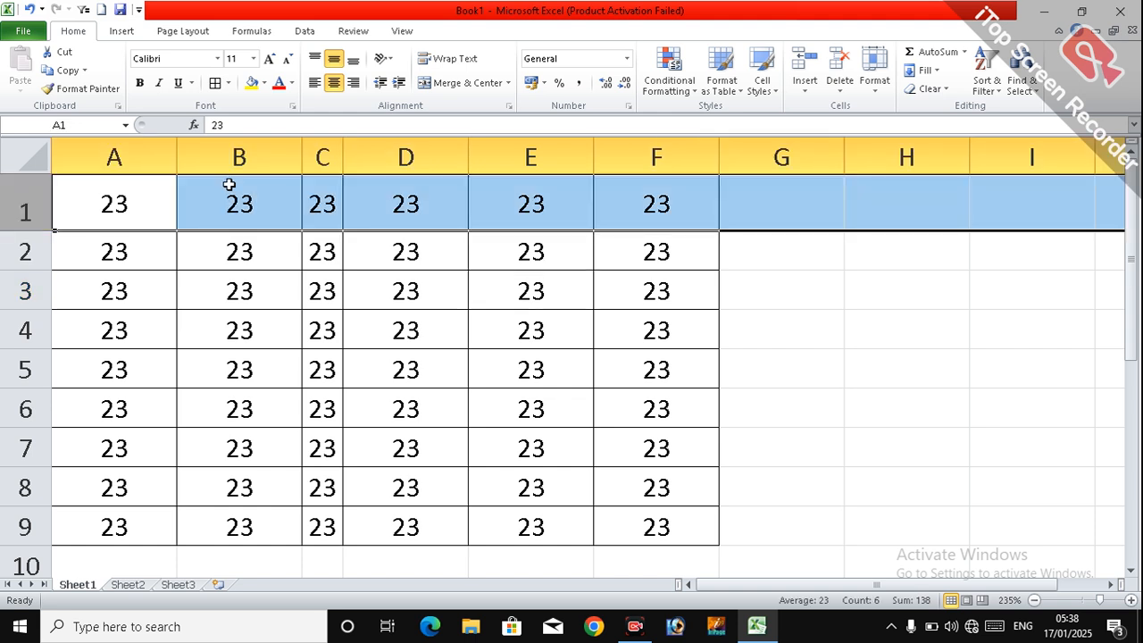
{"action": "left_click", "coordinate": [880, 89]}
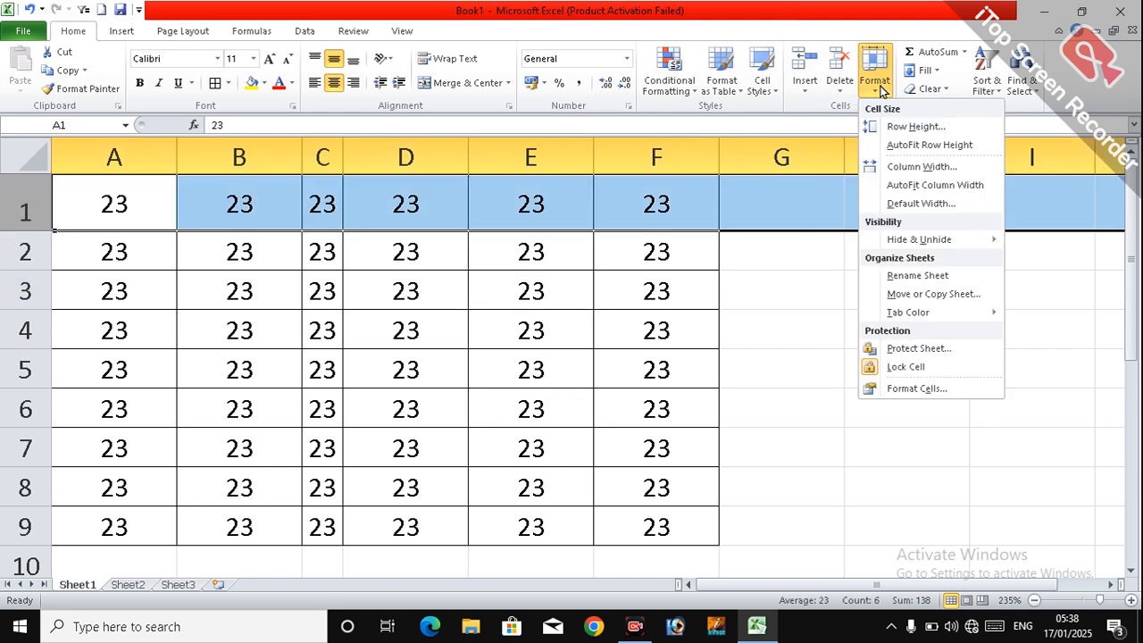
{"action": "left_click", "coordinate": [902, 147]}
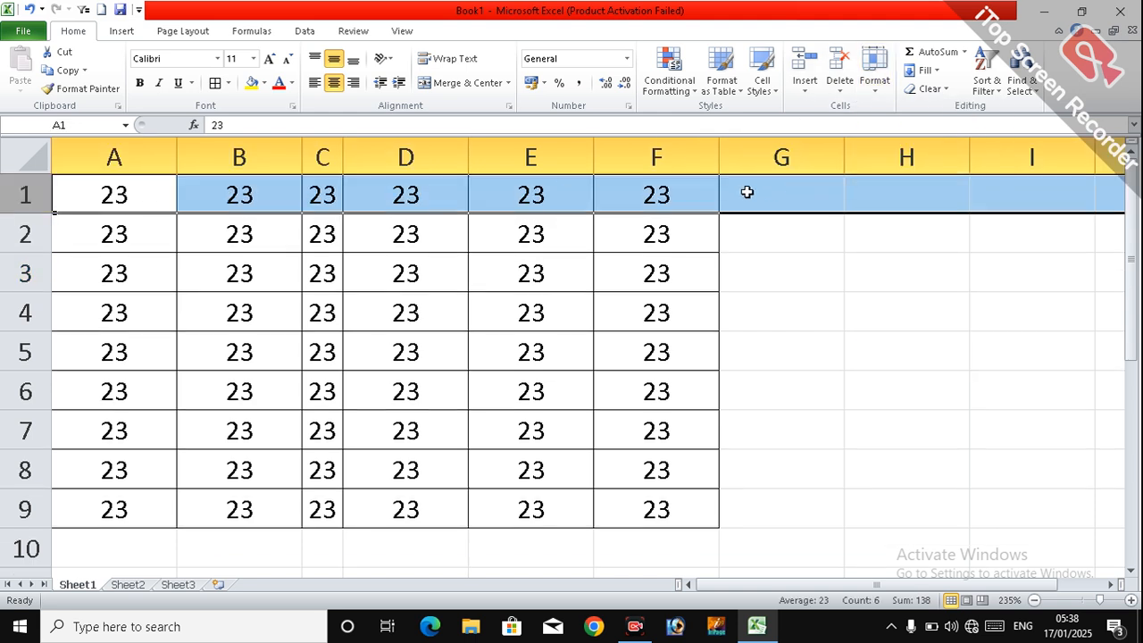
{"action": "left_click", "coordinate": [218, 306]}
Step: Apply AutoFit Column Width to columns A to F and widen them all together to about 4.00
{"action": "left_click_drag", "start_coordinate": [140, 163], "coordinate": [666, 159]}
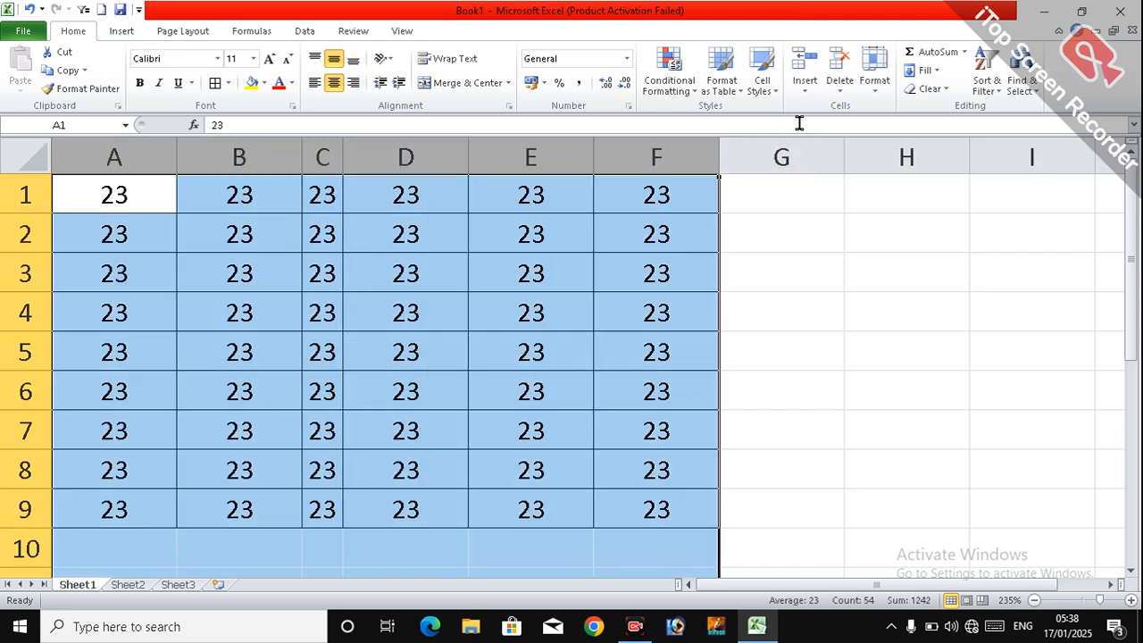
{"action": "left_click", "coordinate": [880, 85]}
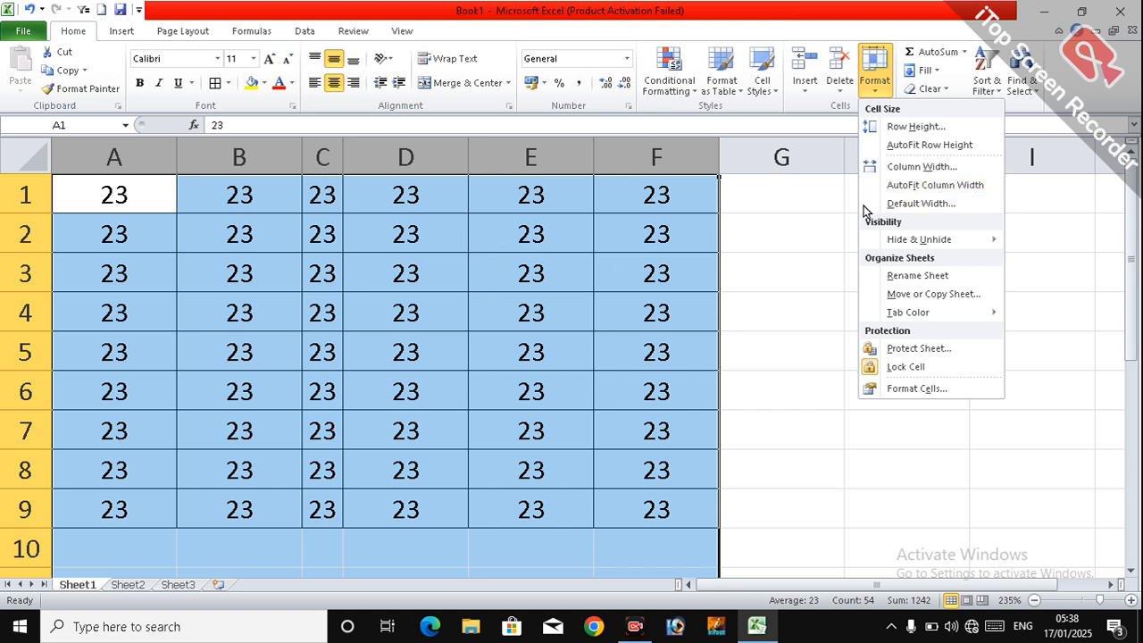
{"action": "left_click", "coordinate": [927, 185]}
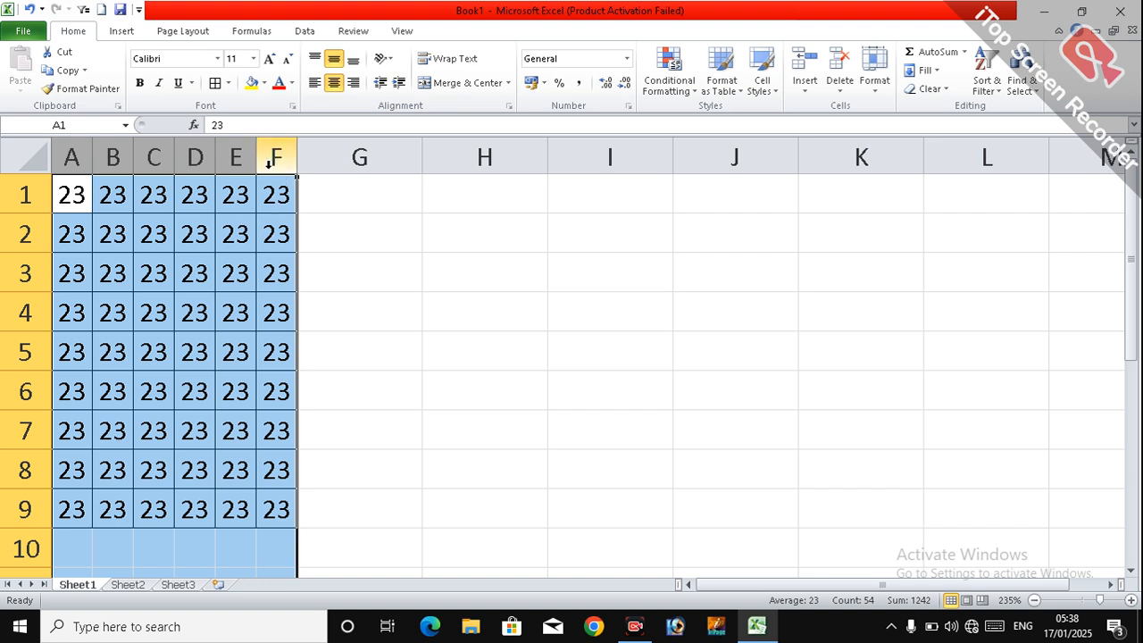
{"action": "left_click_drag", "start_coordinate": [257, 159], "coordinate": [279, 162]}
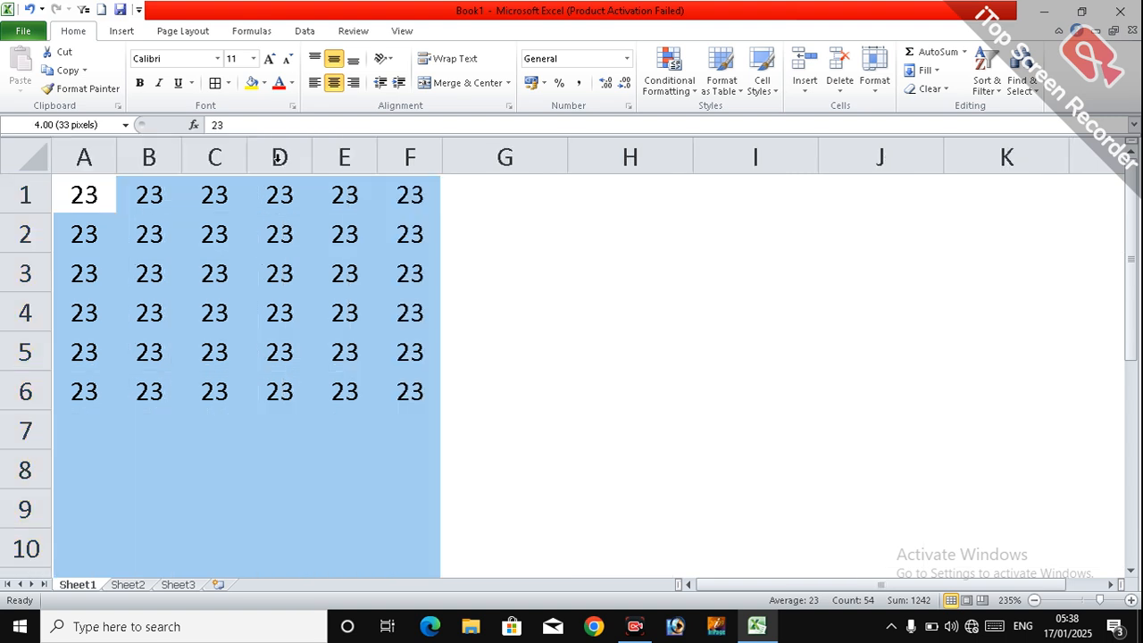
{"action": "left_click", "coordinate": [318, 351]}
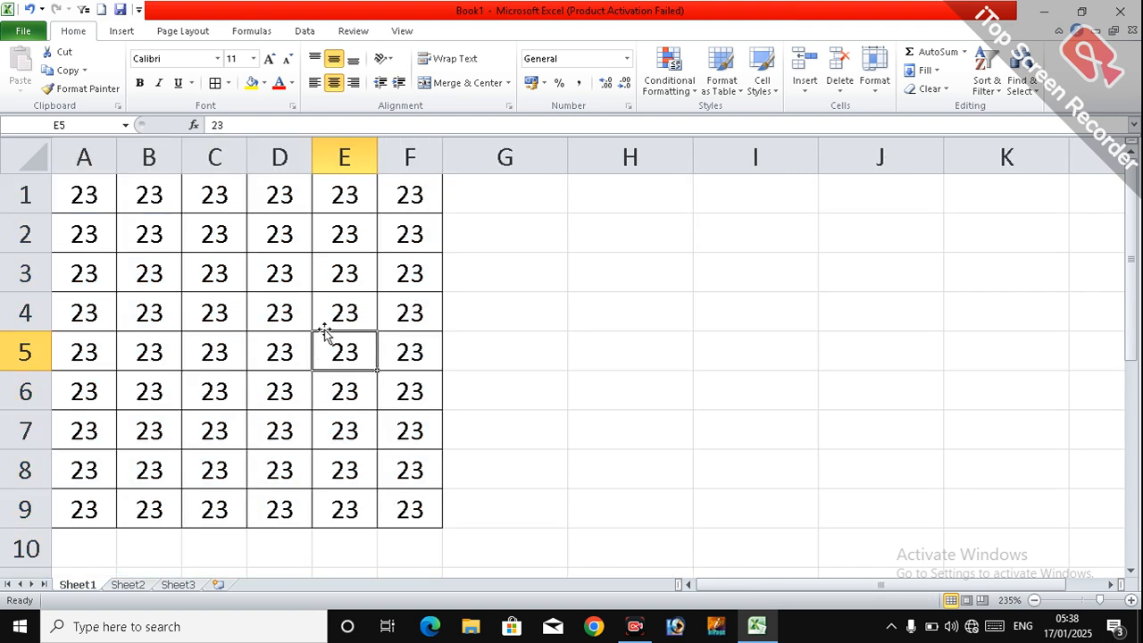
{"action": "left_click", "coordinate": [872, 92]}
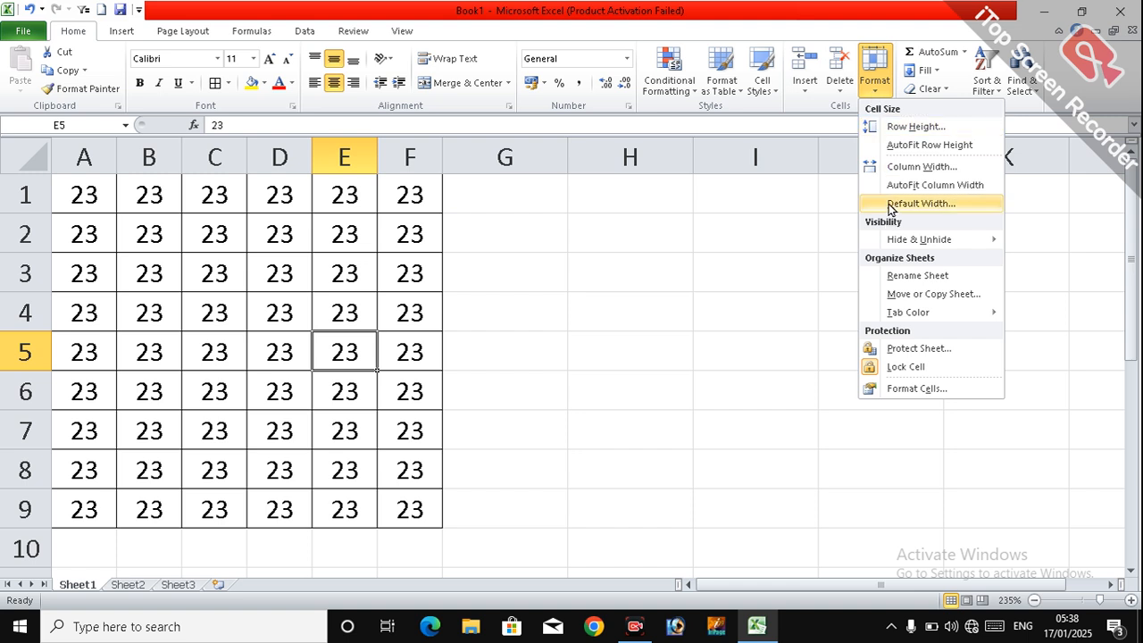
{"action": "left_click", "coordinate": [595, 314]}
{"action": "left_click", "coordinate": [505, 313]}
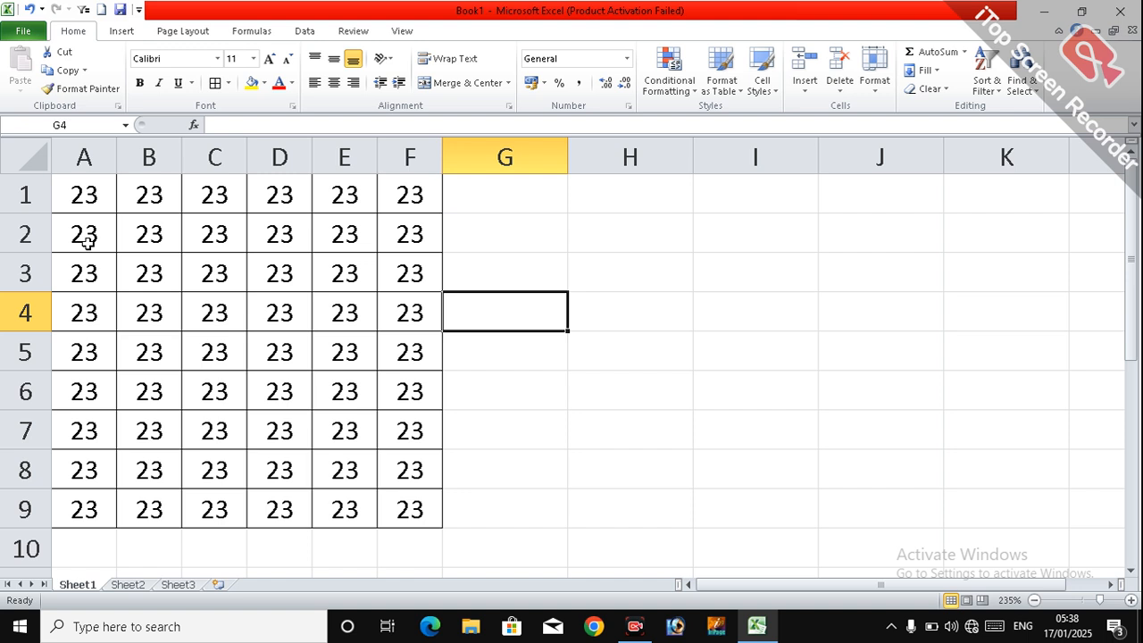
Step: Set the default column width to 3 with the whole sheet selected, and deselect the sheet
{"action": "left_click", "coordinate": [39, 161]}
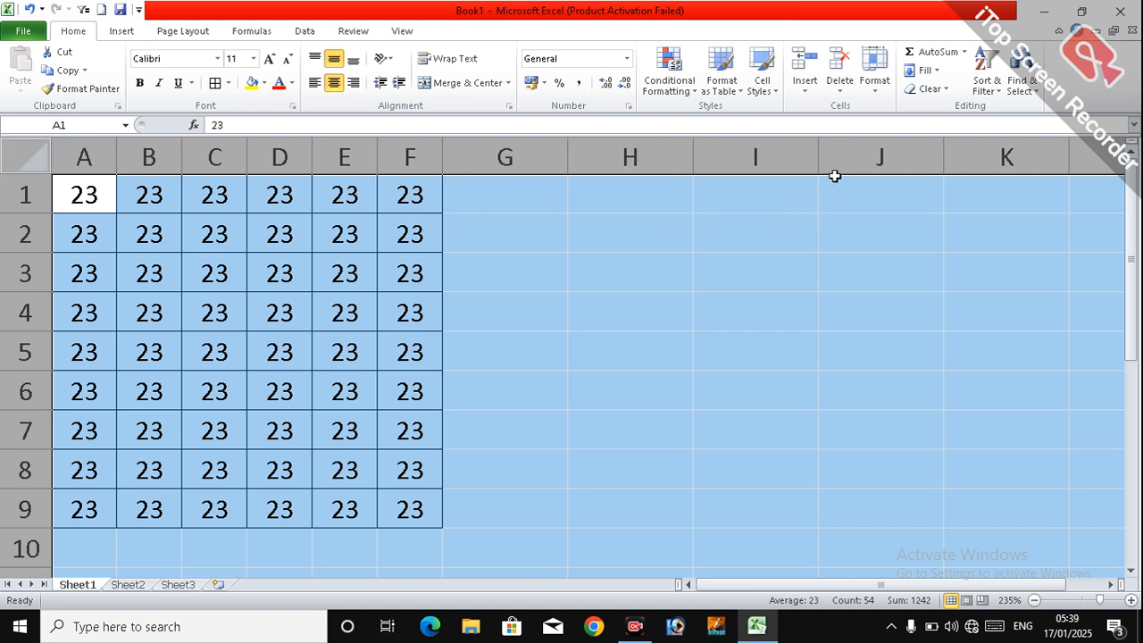
{"action": "left_click", "coordinate": [873, 100]}
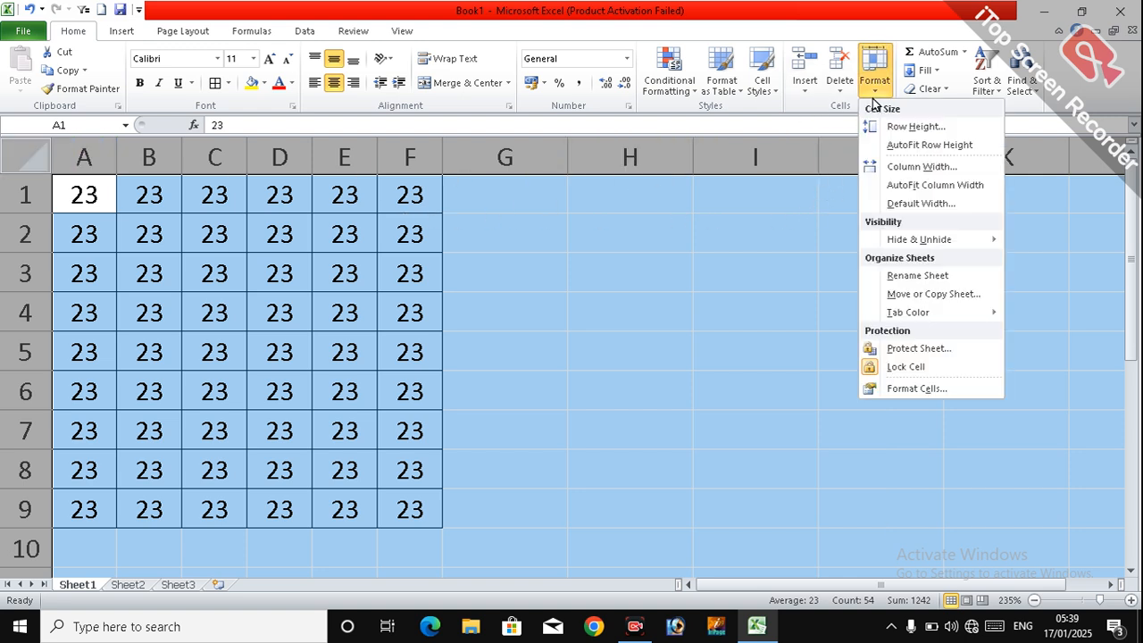
{"action": "left_click", "coordinate": [905, 204]}
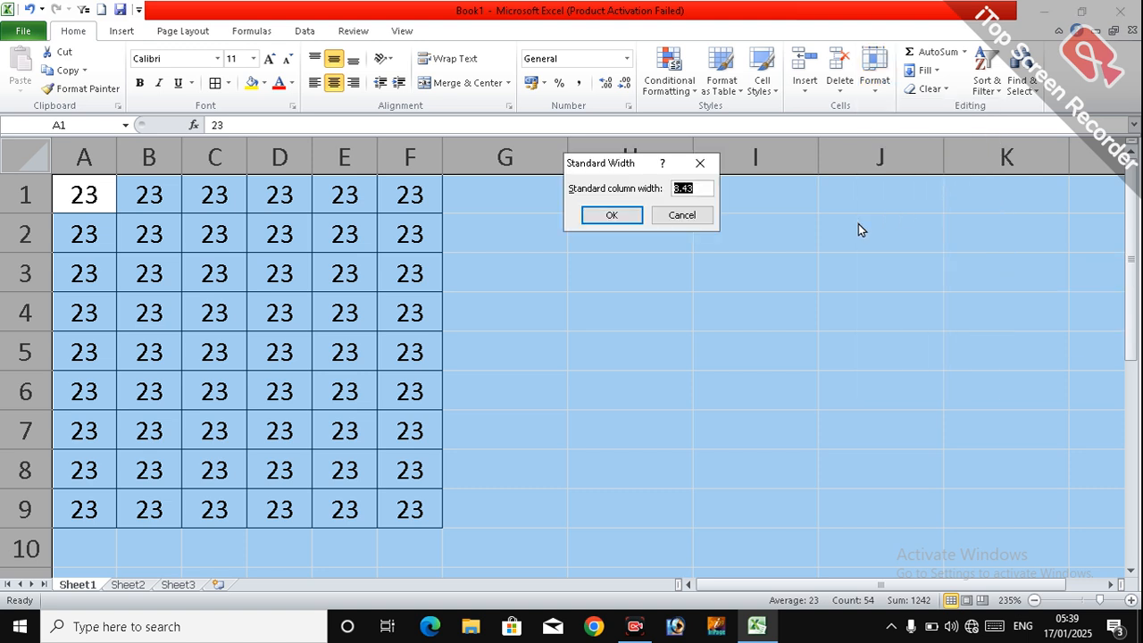
{"action": "type", "text": "3"}
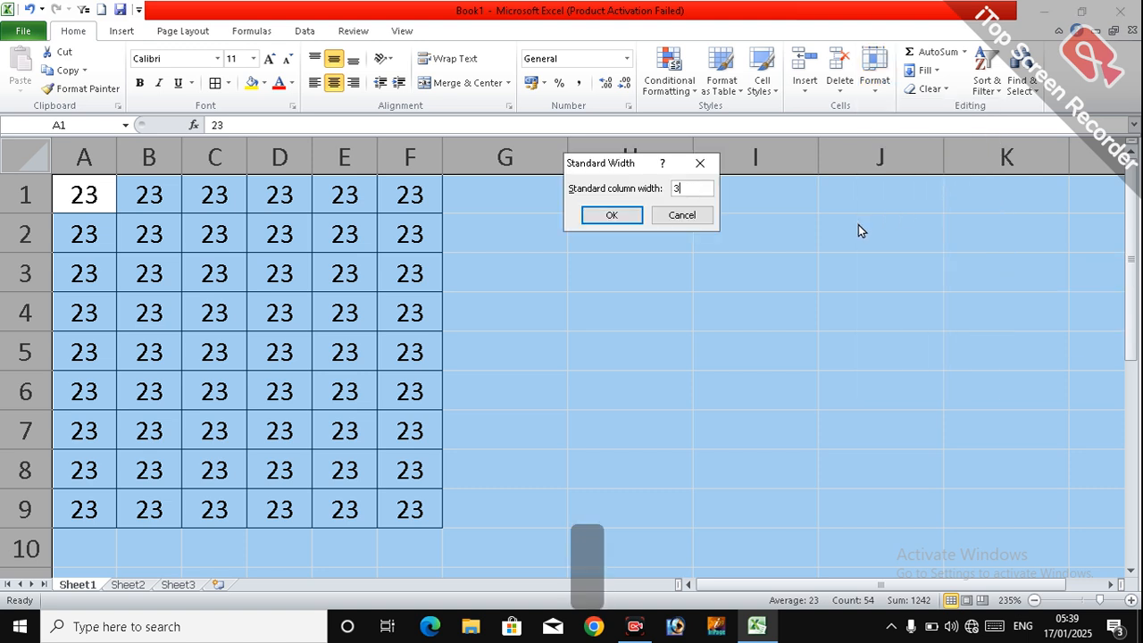
{"action": "left_click", "coordinate": [605, 217]}
{"action": "left_click", "coordinate": [552, 316]}
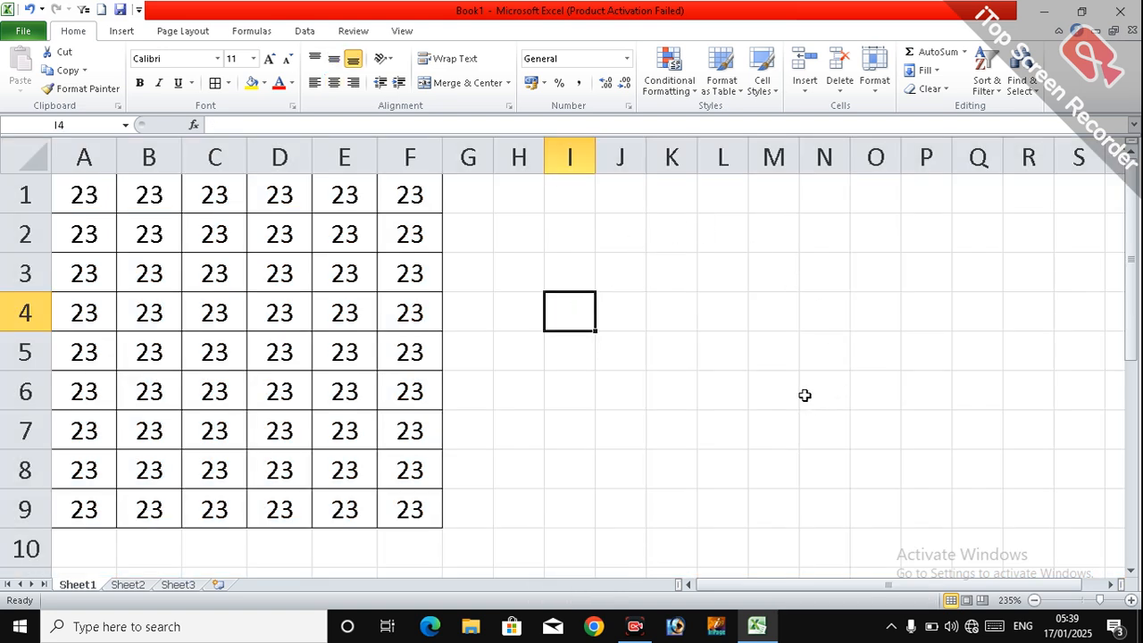
{"action": "left_click", "coordinate": [536, 284]}
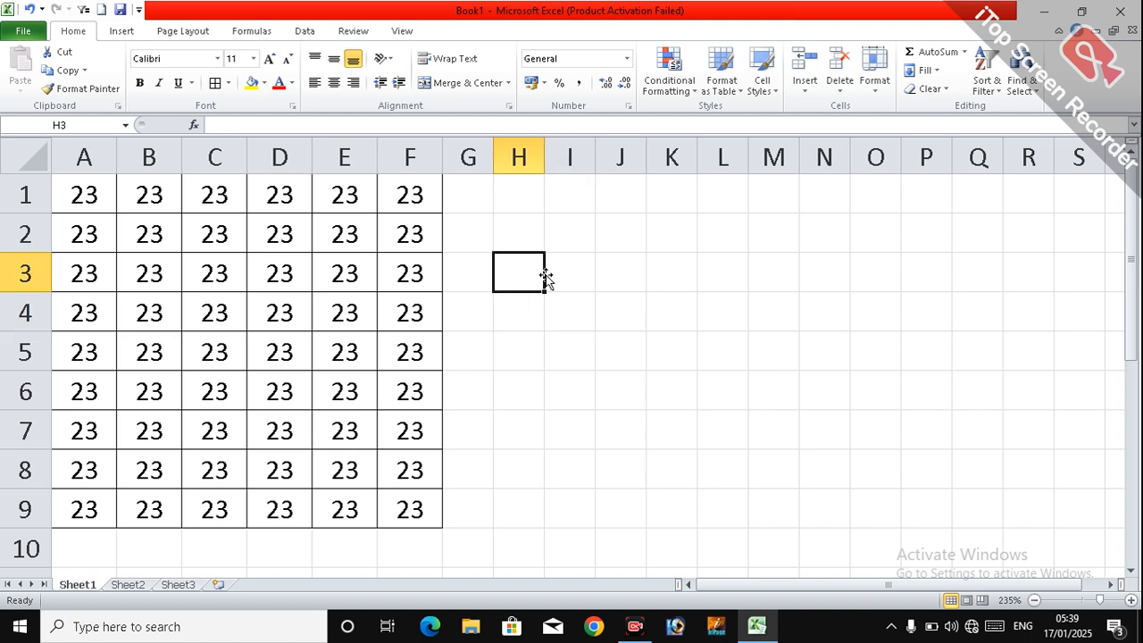
{"action": "left_click", "coordinate": [722, 227]}
{"action": "left_click", "coordinate": [780, 243]}
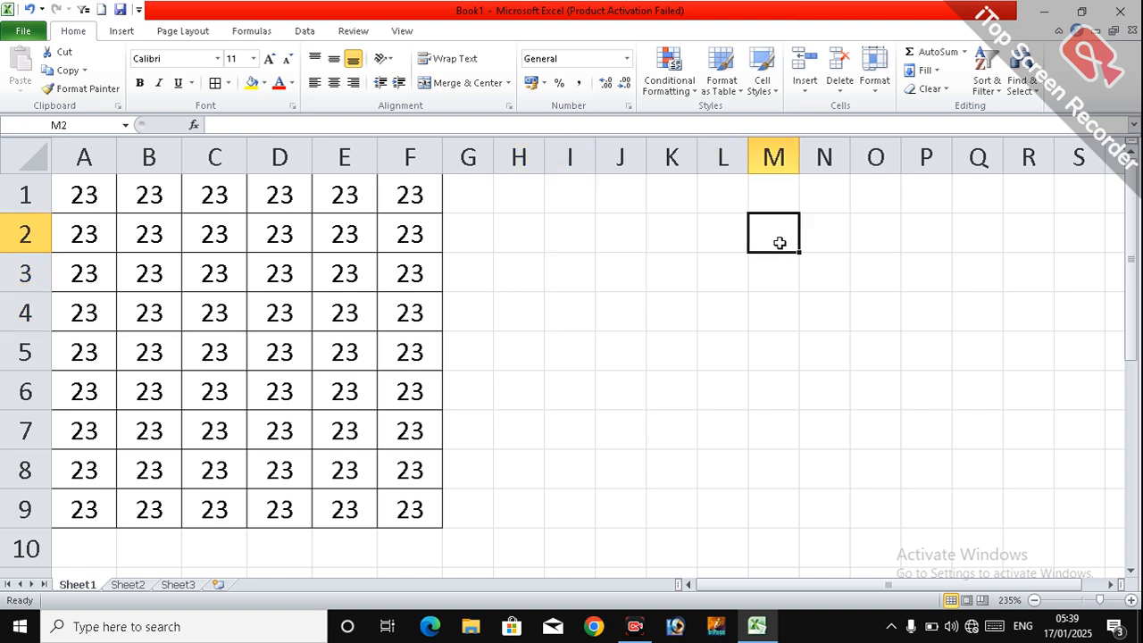
{"action": "left_click", "coordinate": [852, 242]}
Step: Set the default column width to 8 with the whole sheet selected, and deselect the sheet
{"action": "left_click", "coordinate": [32, 157]}
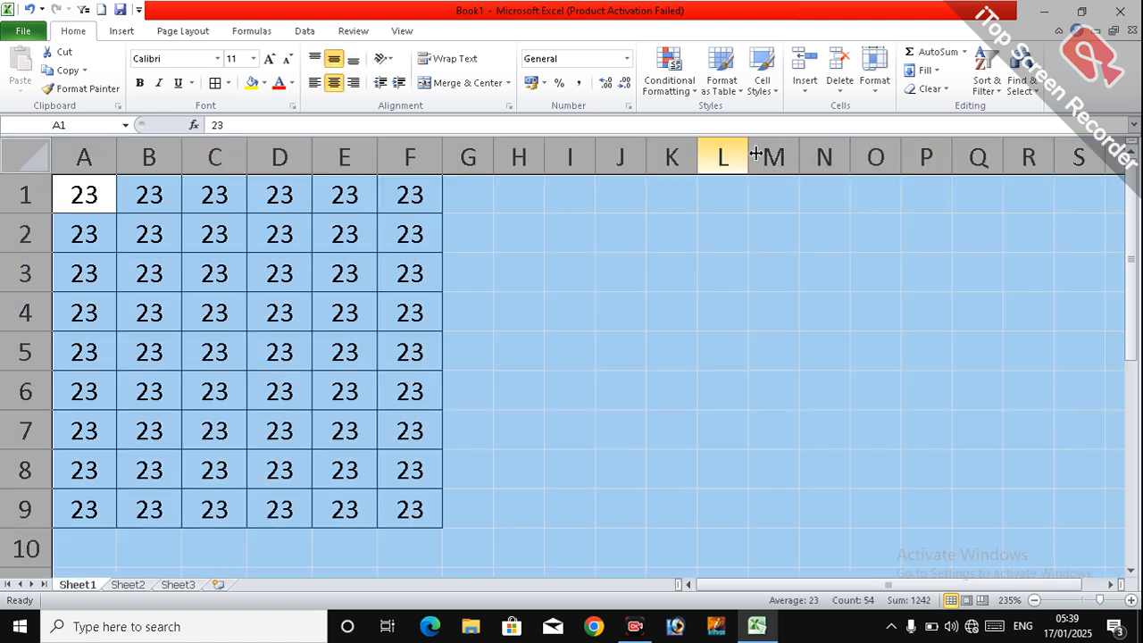
{"action": "left_click", "coordinate": [874, 79]}
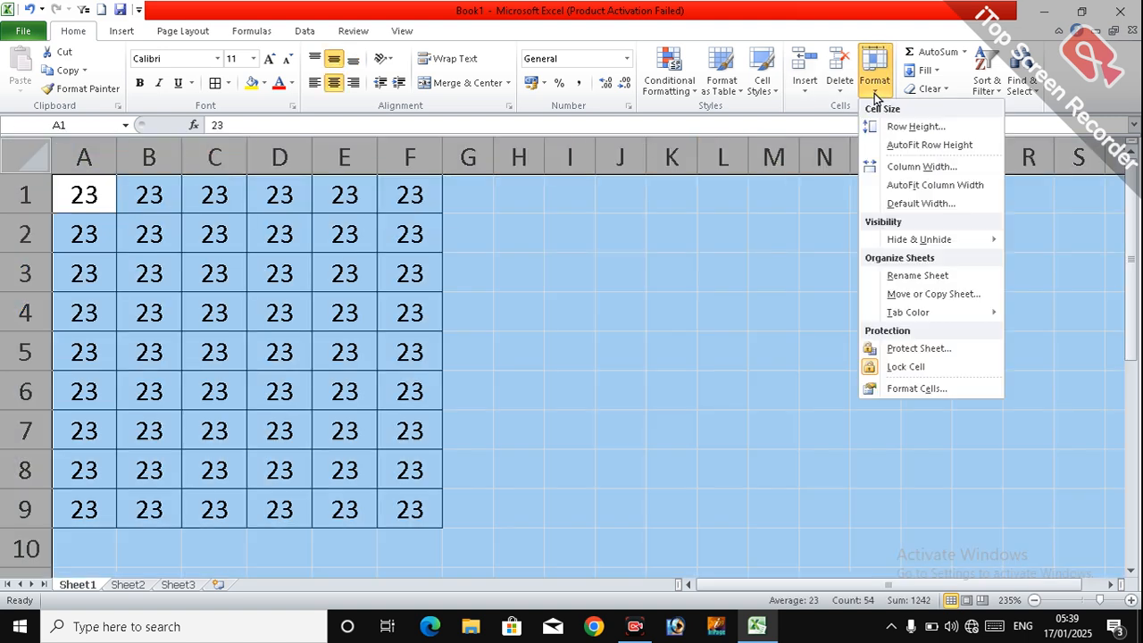
{"action": "left_click", "coordinate": [898, 205]}
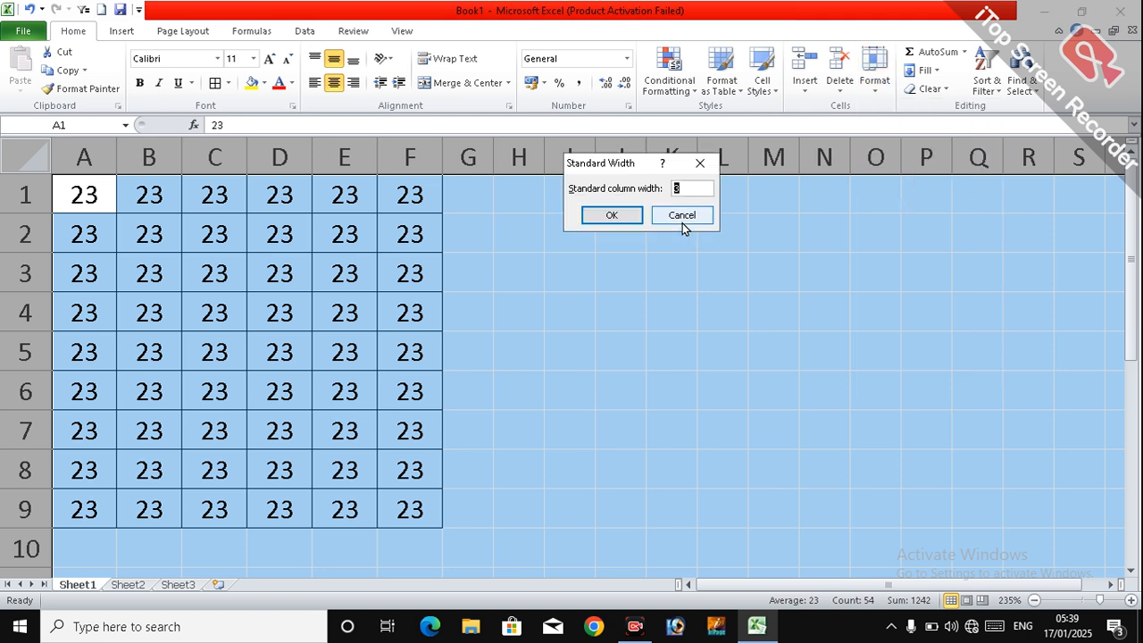
{"action": "type", "text": "8"}
{"action": "left_click", "coordinate": [610, 214]}
{"action": "left_click", "coordinate": [435, 297]}
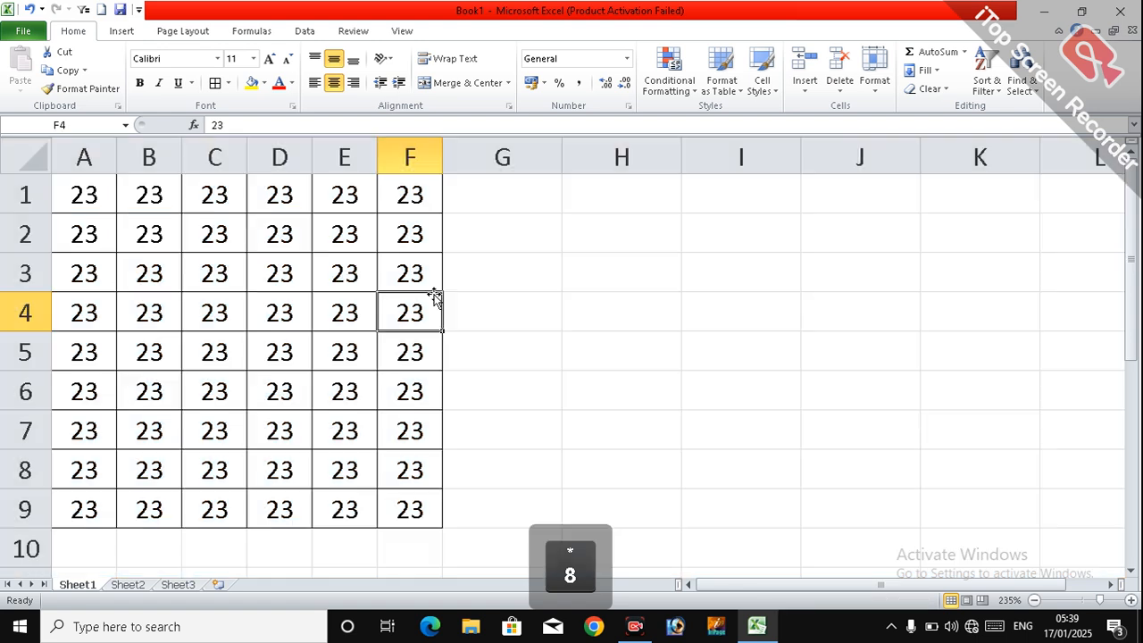
{"action": "left_click", "coordinate": [612, 323]}
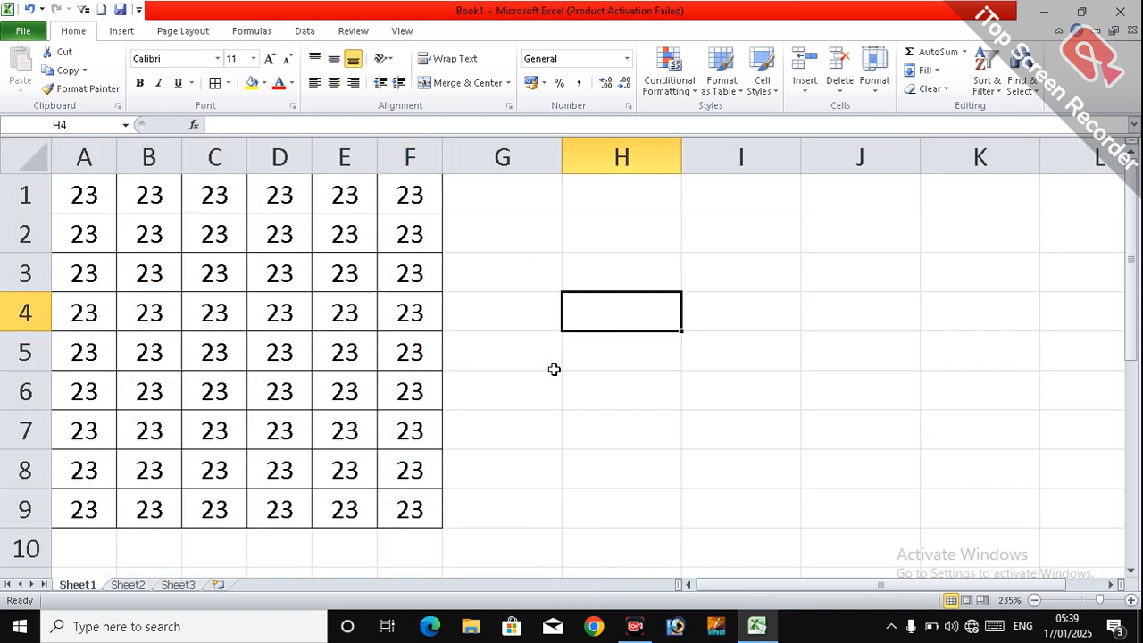
{"action": "left_click", "coordinate": [555, 362]}
{"action": "left_click", "coordinate": [456, 272]}
{"action": "left_click", "coordinate": [280, 194]}
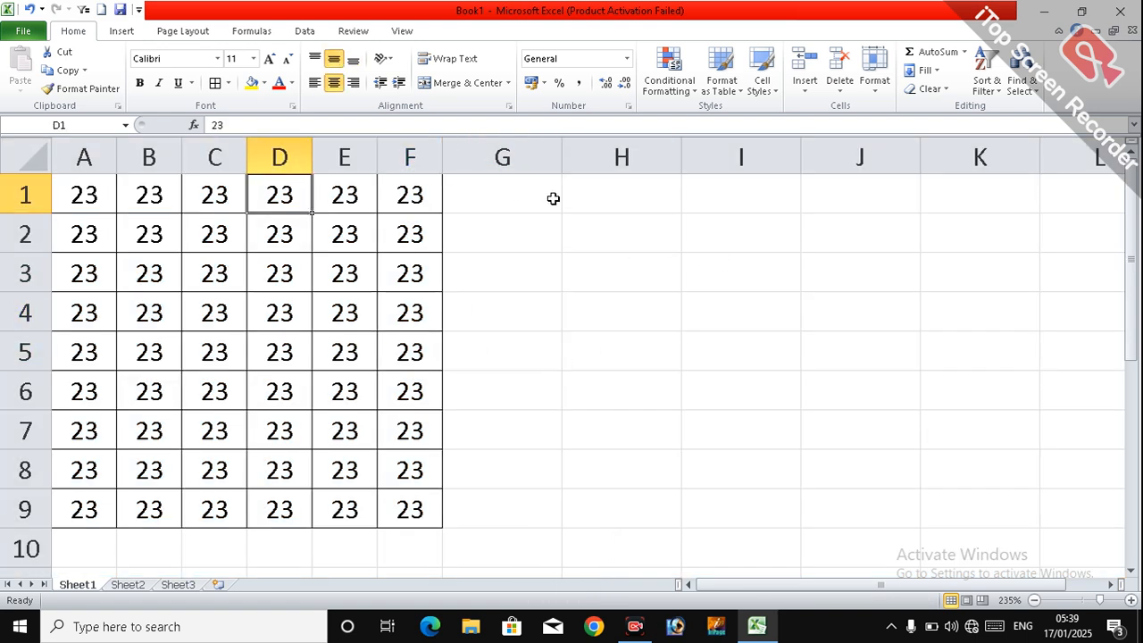
{"action": "left_click", "coordinate": [875, 73]}
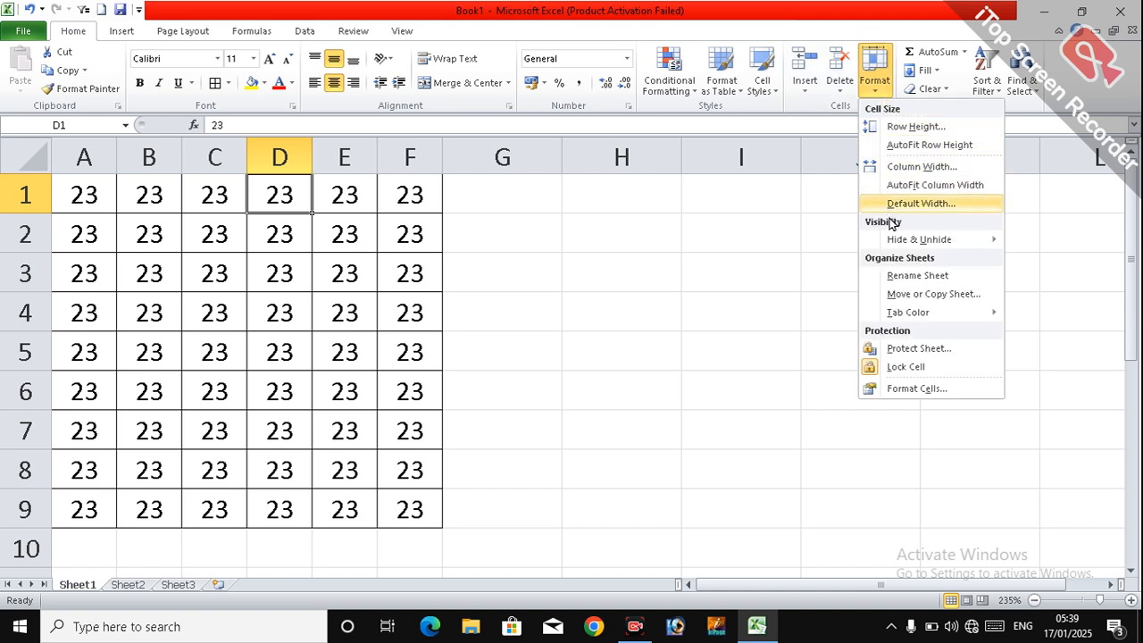
{"action": "mouse_move", "coordinate": [900, 245]}
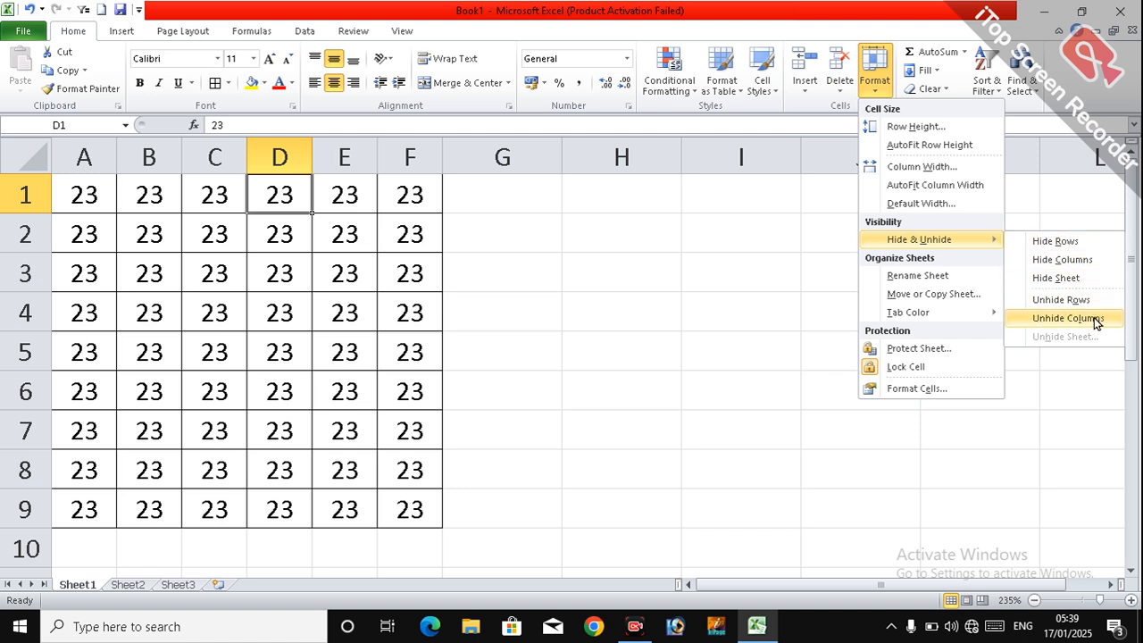
{"action": "left_click", "coordinate": [505, 290]}
{"action": "left_click", "coordinate": [145, 364]}
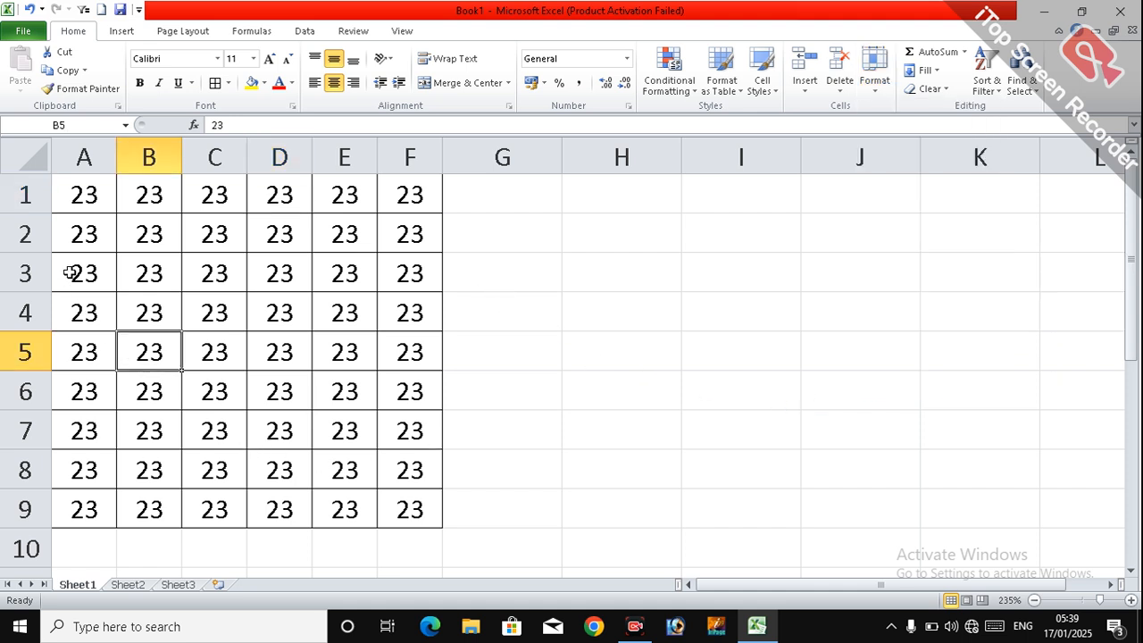
Step: Hide rows 2 to 5 of the table and deselect the rows
{"action": "left_click", "coordinate": [27, 234]}
{"action": "left_click_drag", "start_coordinate": [30, 251], "coordinate": [63, 341]}
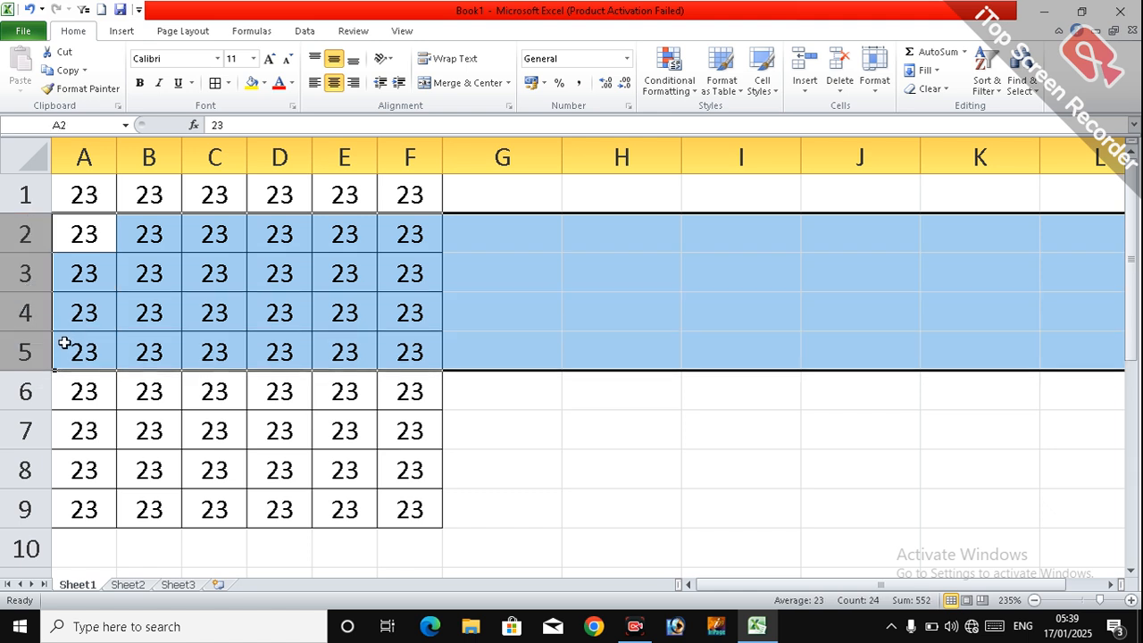
{"action": "left_click", "coordinate": [875, 69]}
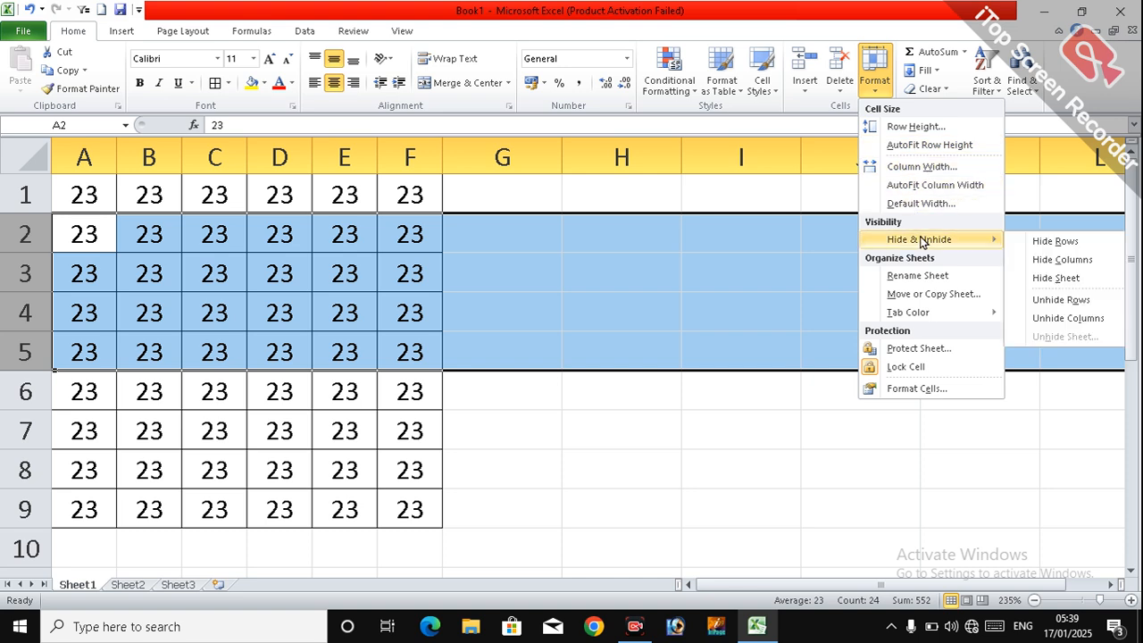
{"action": "left_click", "coordinate": [1047, 242]}
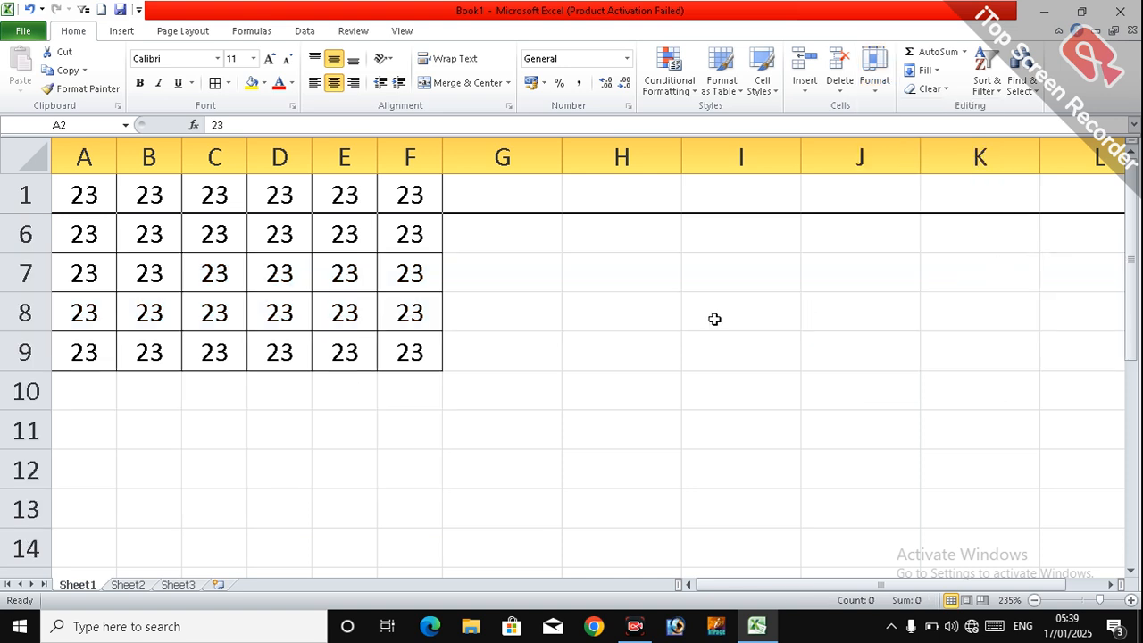
{"action": "left_click", "coordinate": [147, 339]}
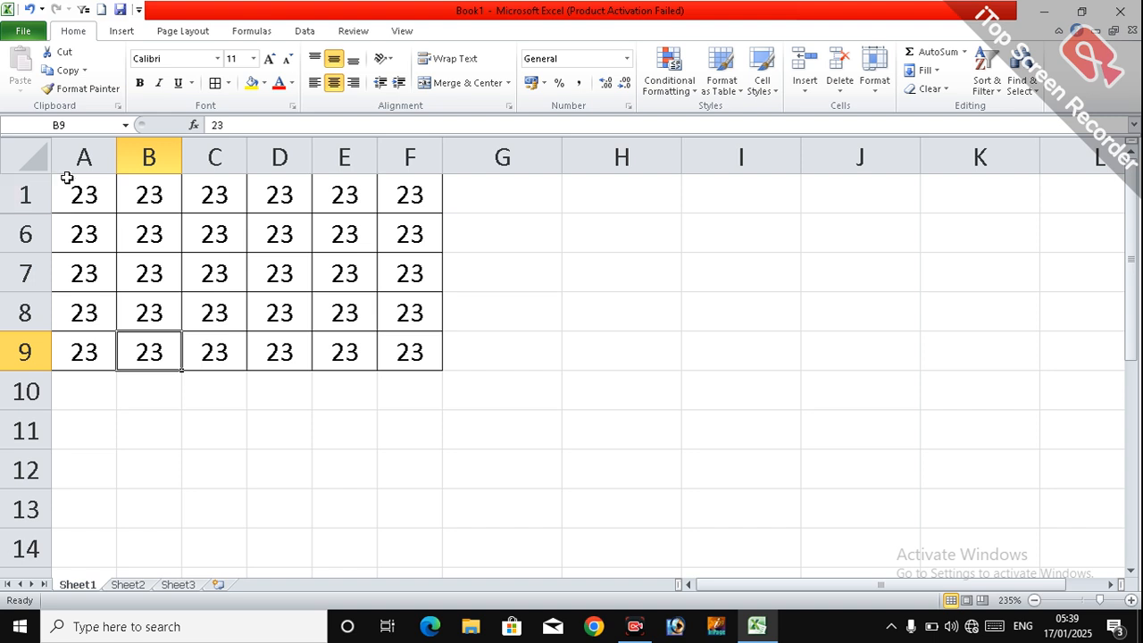
Step: Unhide the hidden rows between rows 1 and 6 and deselect them
{"action": "left_click_drag", "start_coordinate": [30, 191], "coordinate": [26, 234]}
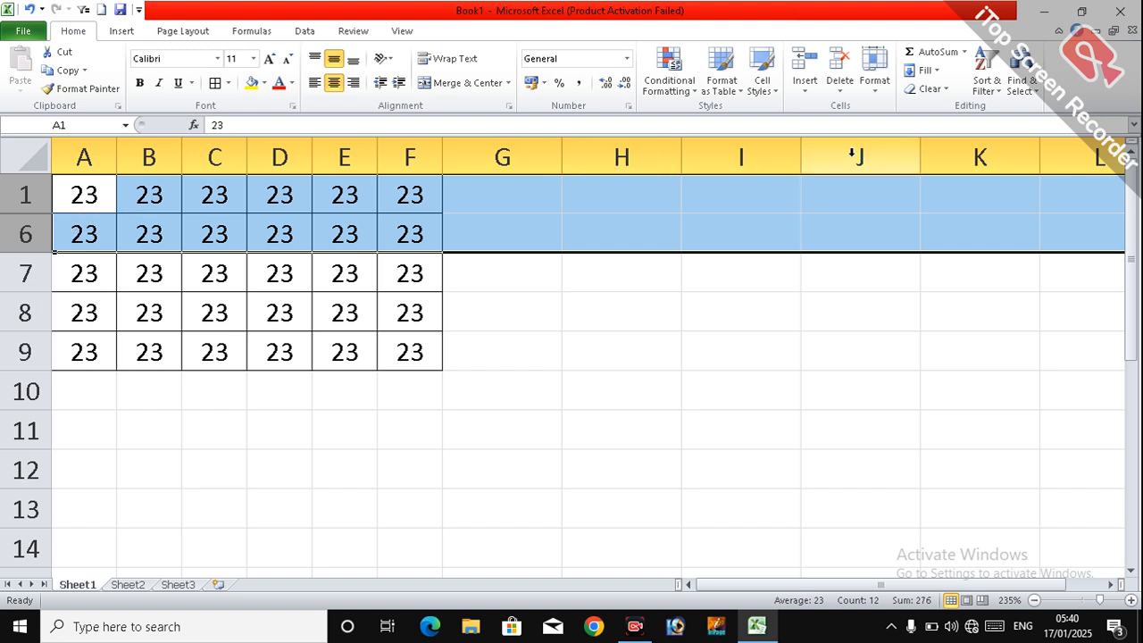
{"action": "left_click", "coordinate": [883, 95]}
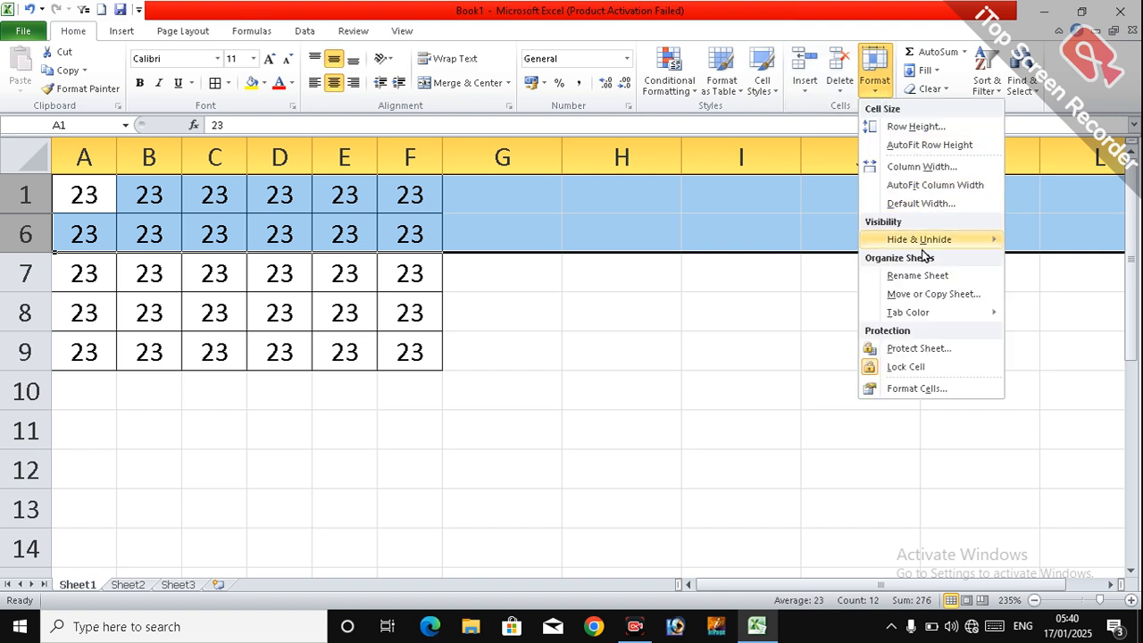
{"action": "mouse_move", "coordinate": [925, 255]}
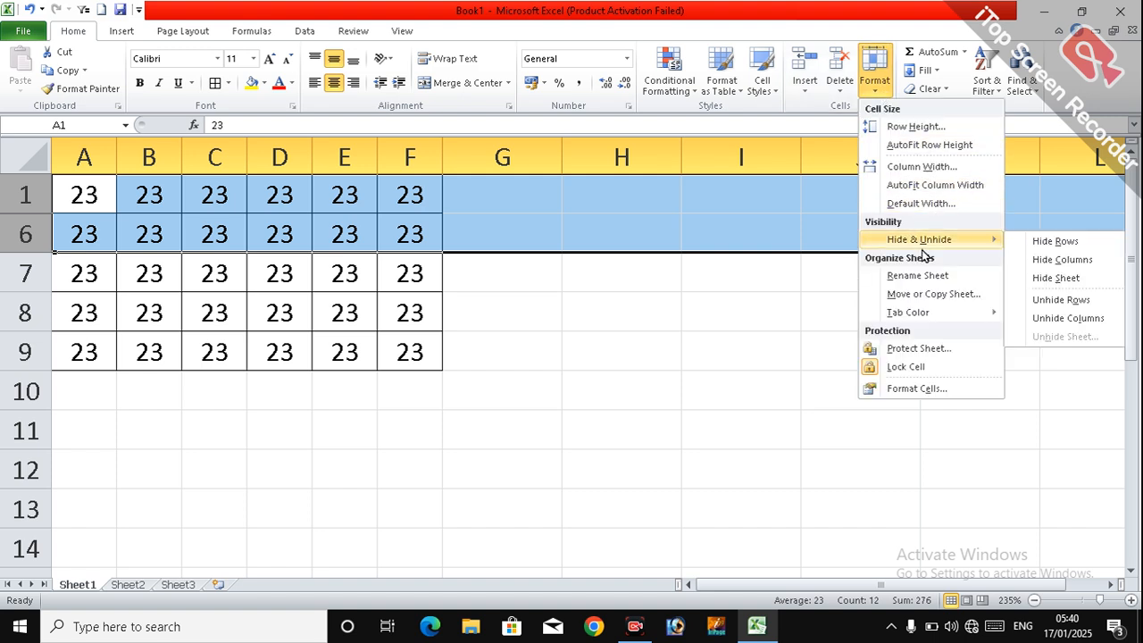
{"action": "left_click", "coordinate": [1068, 304]}
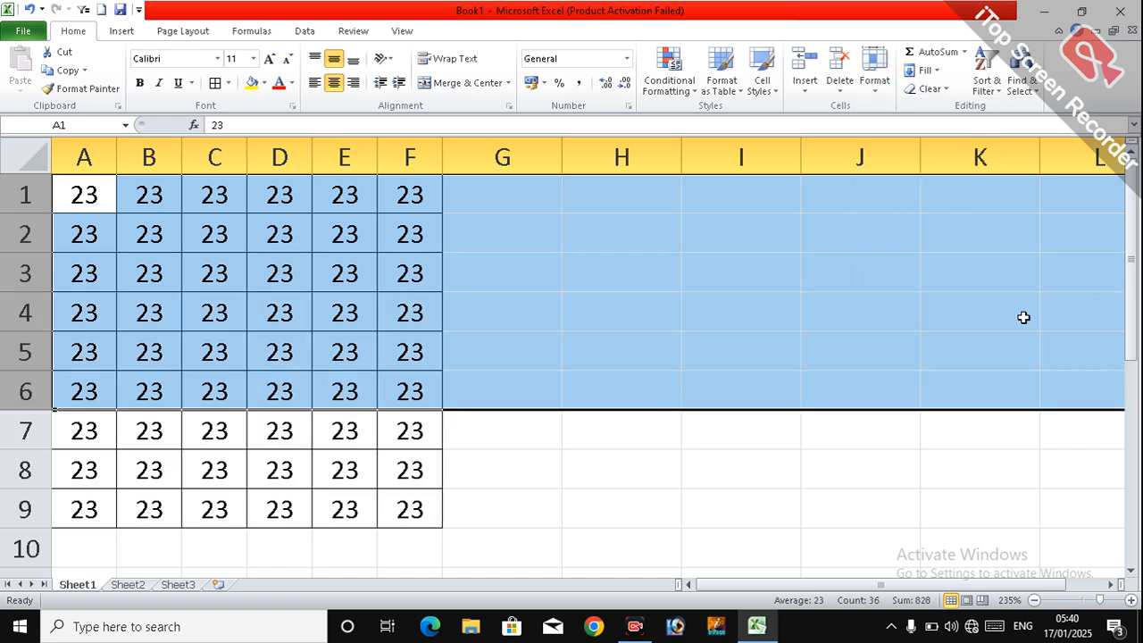
{"action": "left_click", "coordinate": [169, 335]}
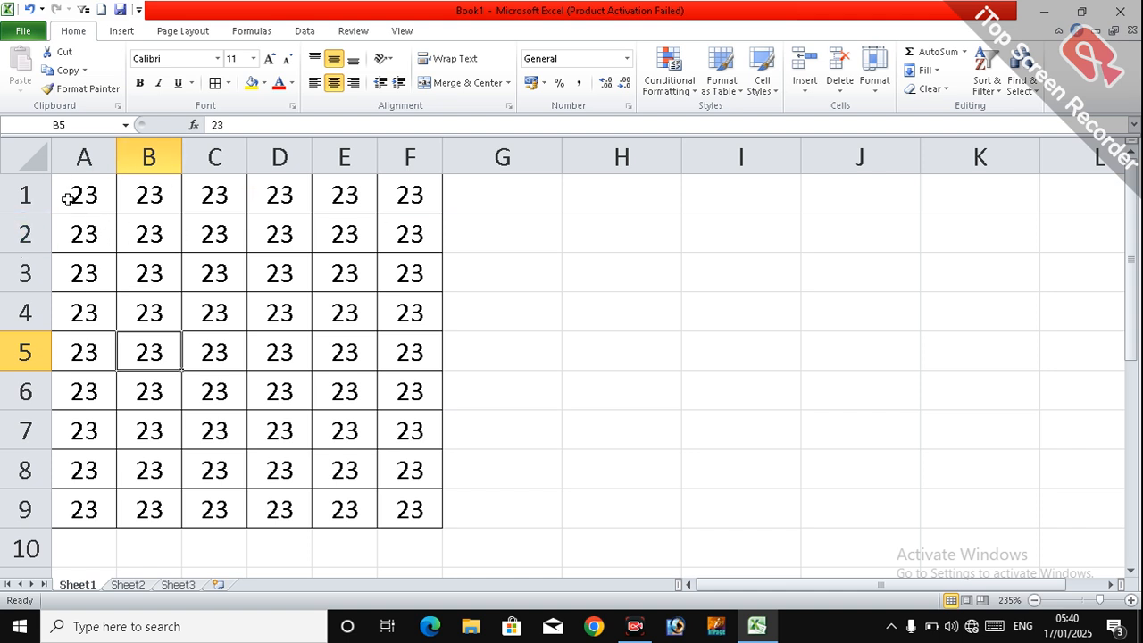
Step: Hide columns B to D of the table
{"action": "left_click_drag", "start_coordinate": [134, 146], "coordinate": [277, 153]}
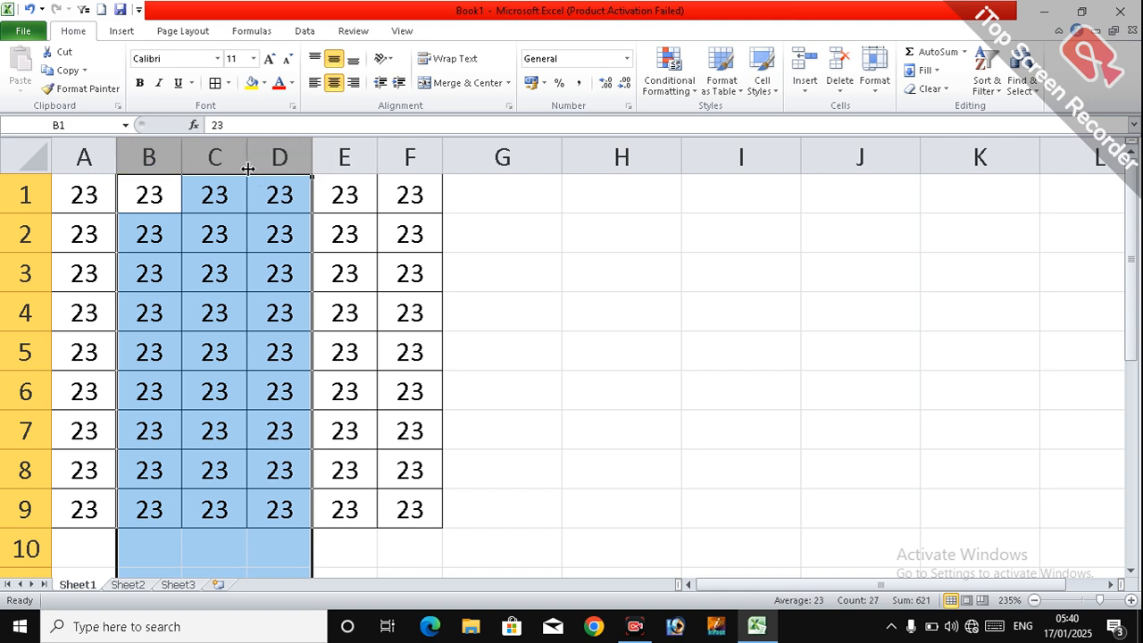
{"action": "right_click", "coordinate": [248, 168]}
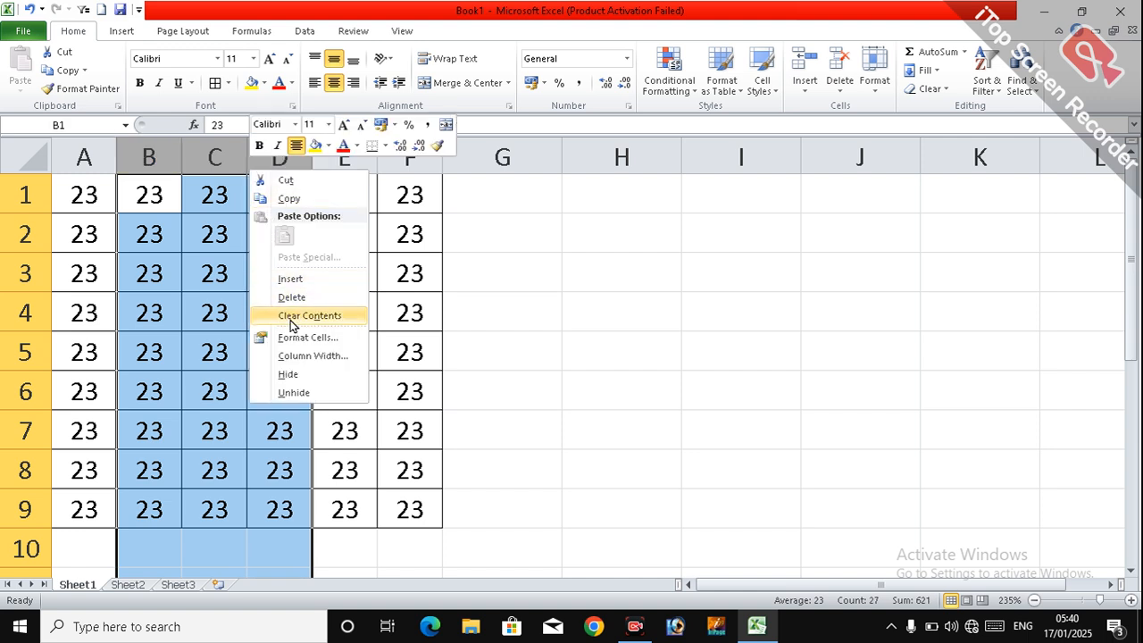
{"action": "left_click", "coordinate": [308, 382]}
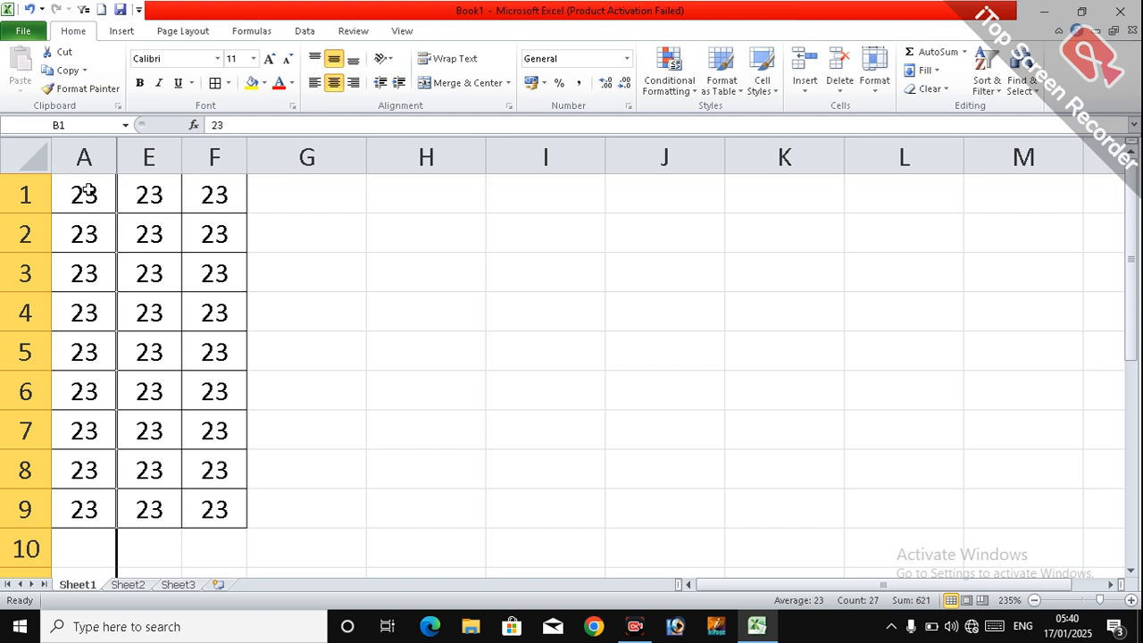
Step: Unhide the hidden columns between columns A and E and deselect them
{"action": "left_click", "coordinate": [84, 157]}
{"action": "left_click_drag", "start_coordinate": [84, 157], "coordinate": [146, 156]}
{"action": "right_click", "coordinate": [148, 156]}
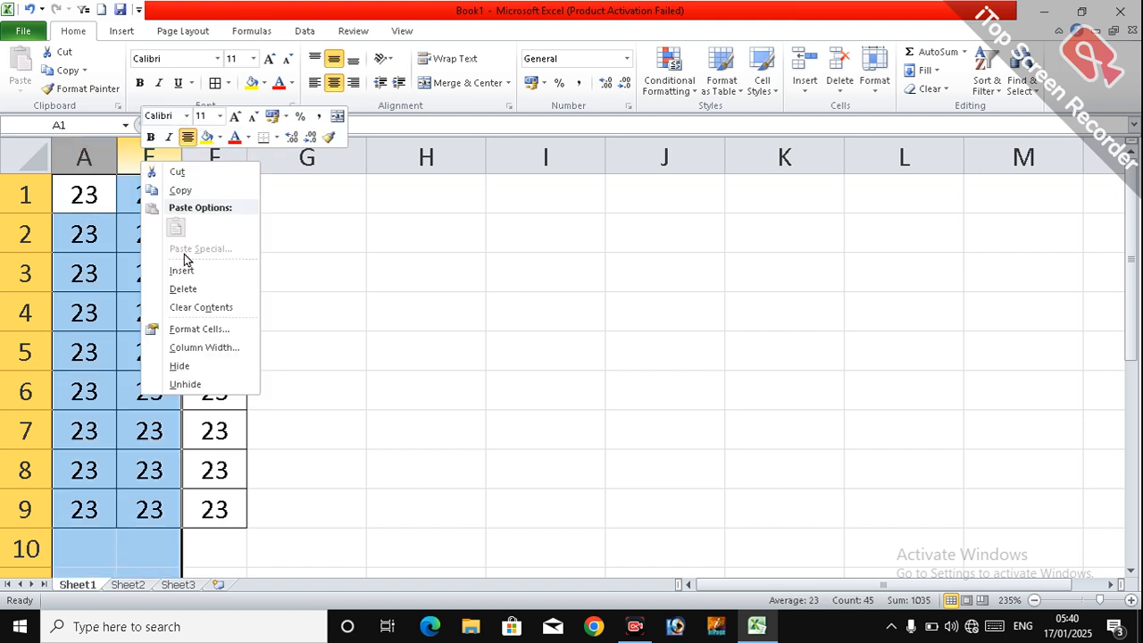
{"action": "left_click", "coordinate": [190, 384]}
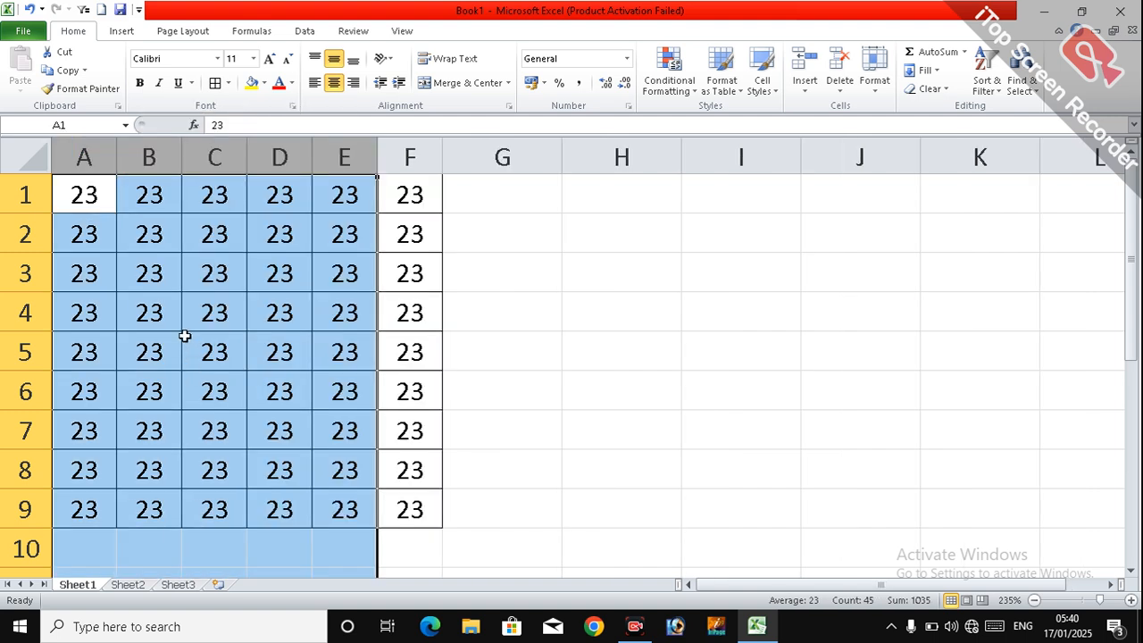
{"action": "left_click", "coordinate": [173, 279]}
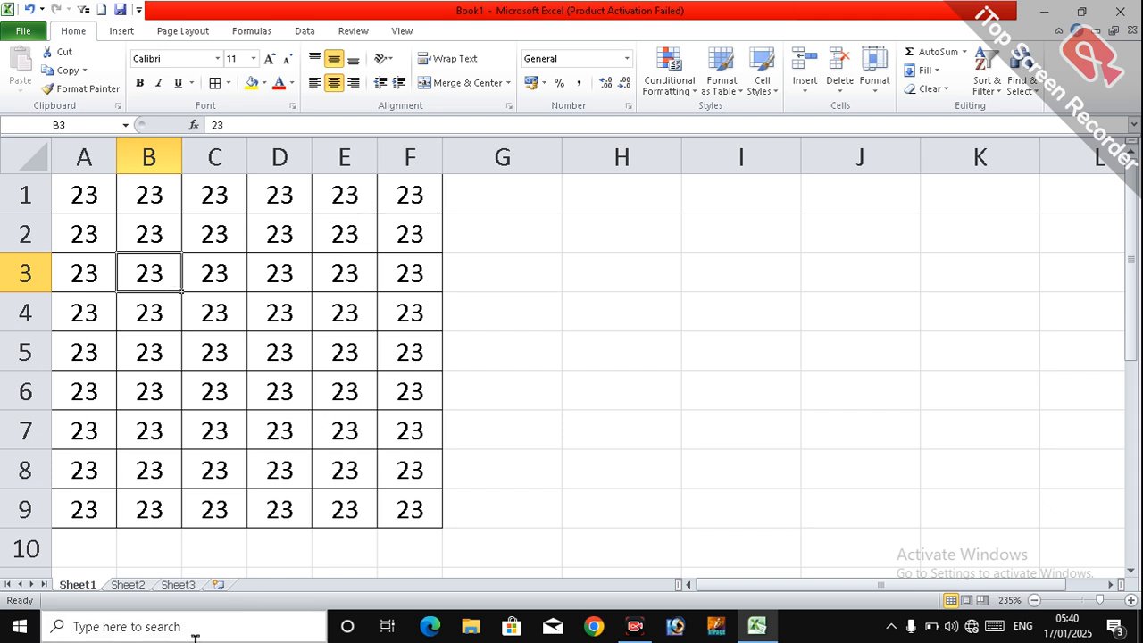
{"action": "left_click", "coordinate": [186, 586]}
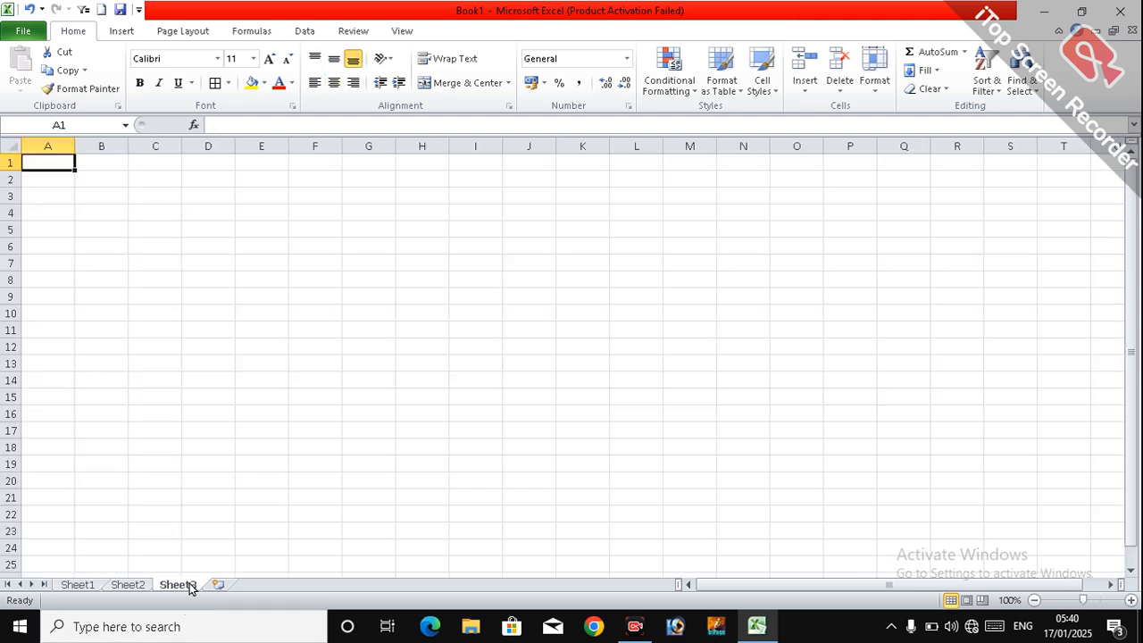
{"action": "right_click", "coordinate": [189, 586]}
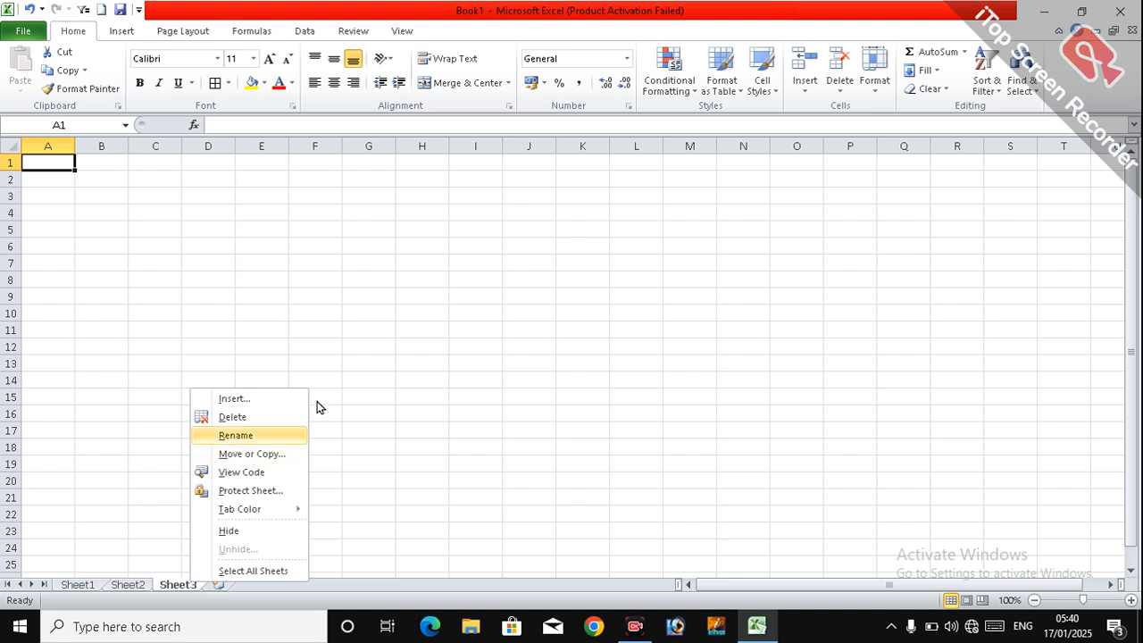
{"action": "left_click", "coordinate": [876, 85]}
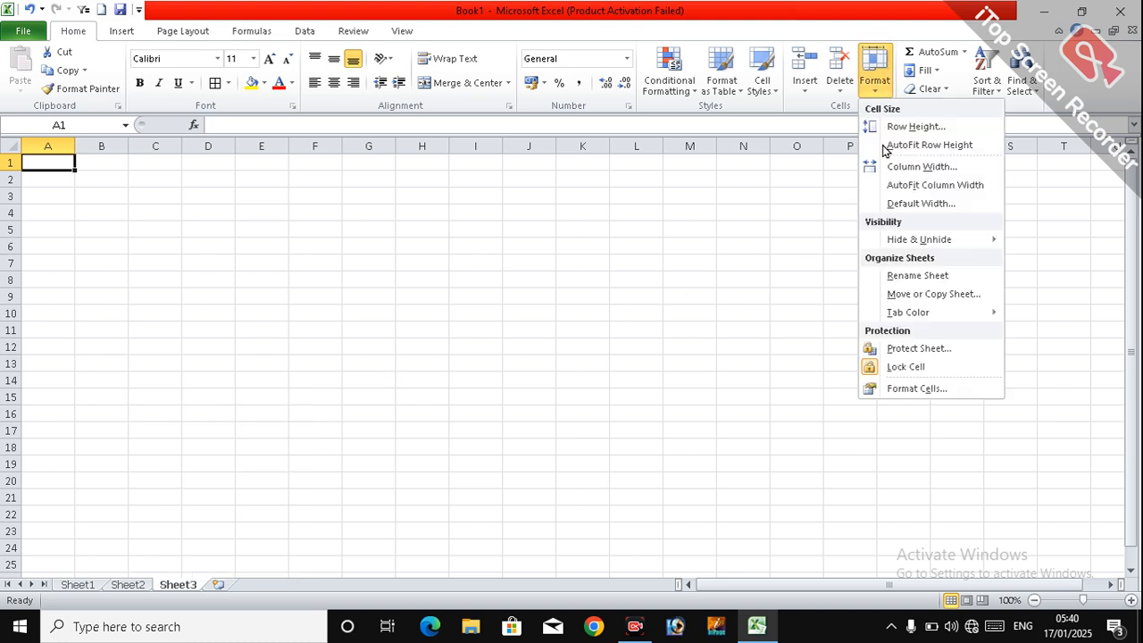
{"action": "left_click", "coordinate": [323, 452]}
Step: Hide the worksheet Sheet2
{"action": "right_click", "coordinate": [130, 584]}
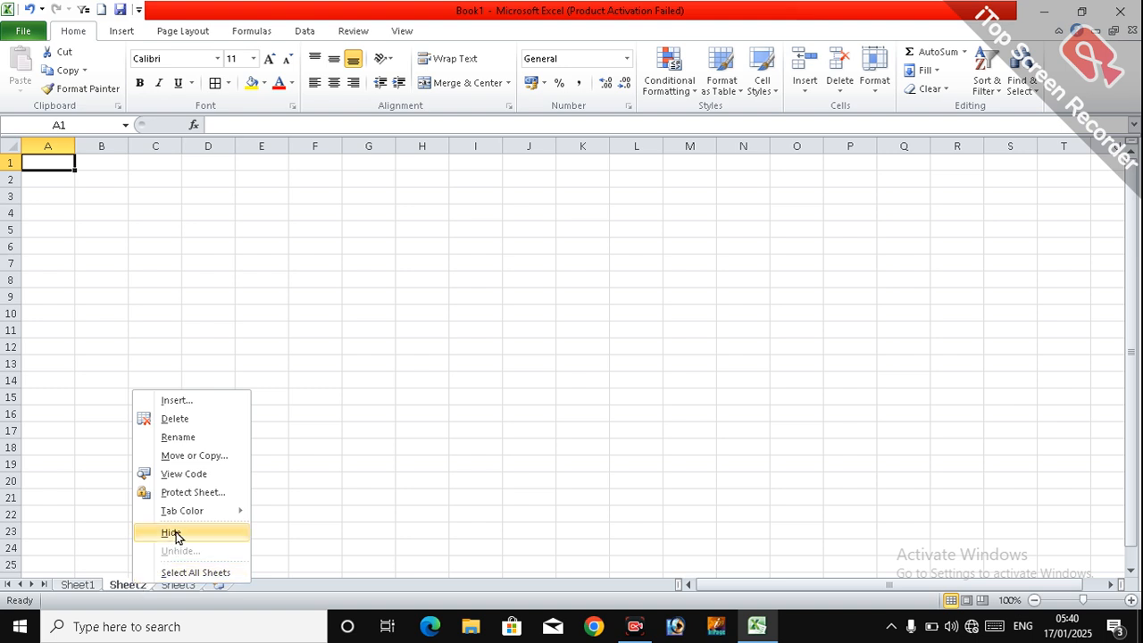
{"action": "left_click", "coordinate": [170, 534]}
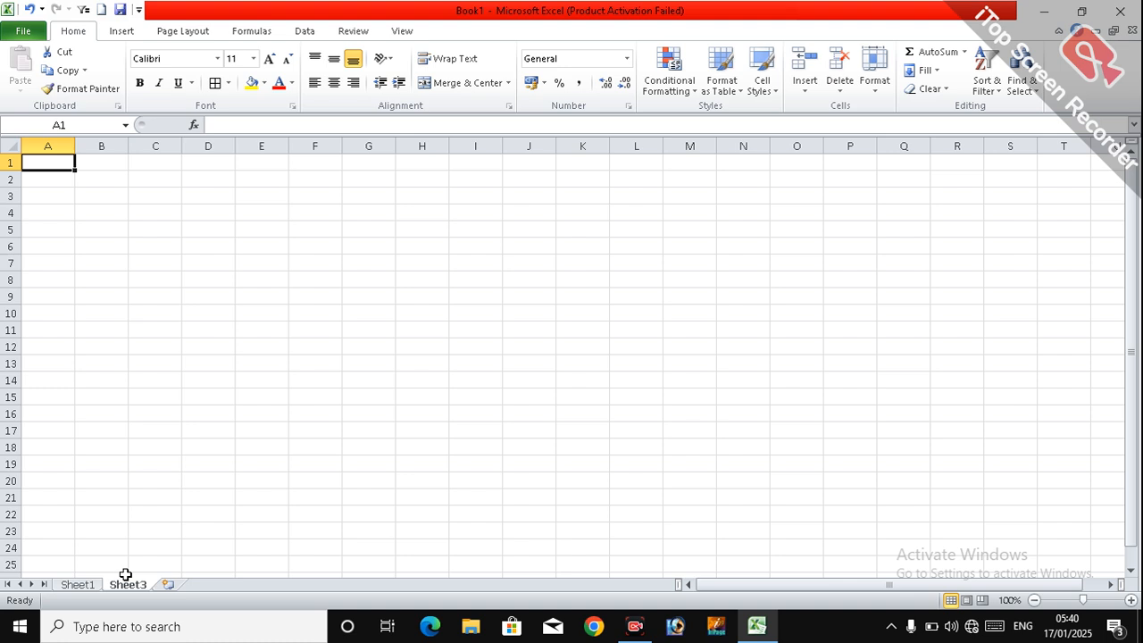
Step: Unhide the worksheet Sheet2 and return to cell E5 on Sheet1
{"action": "right_click", "coordinate": [132, 586]}
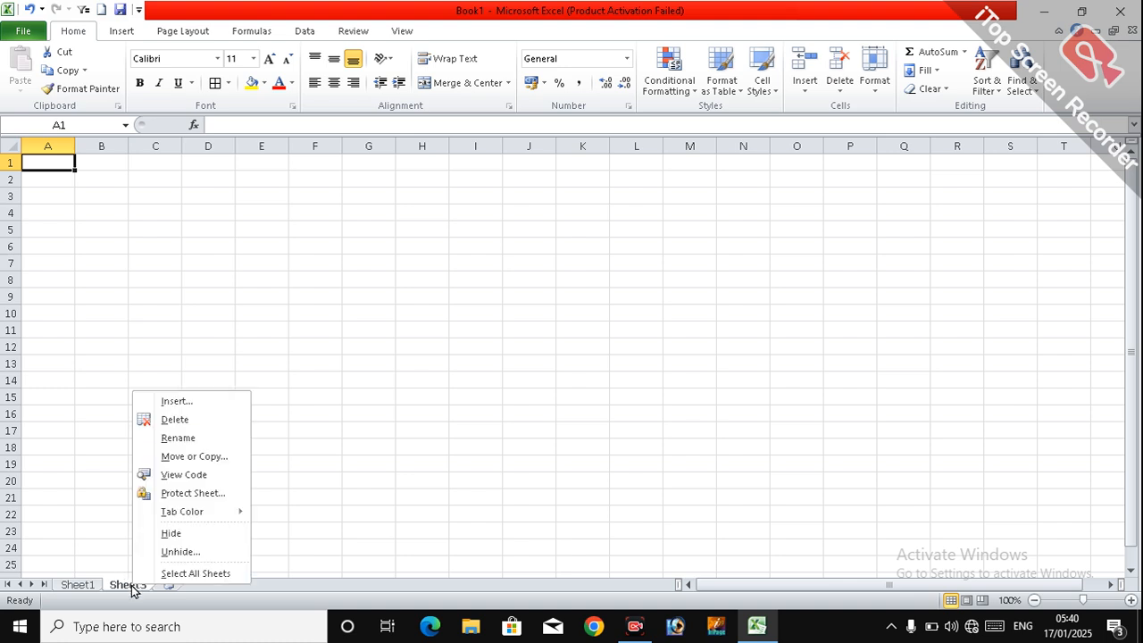
{"action": "left_click", "coordinate": [172, 555]}
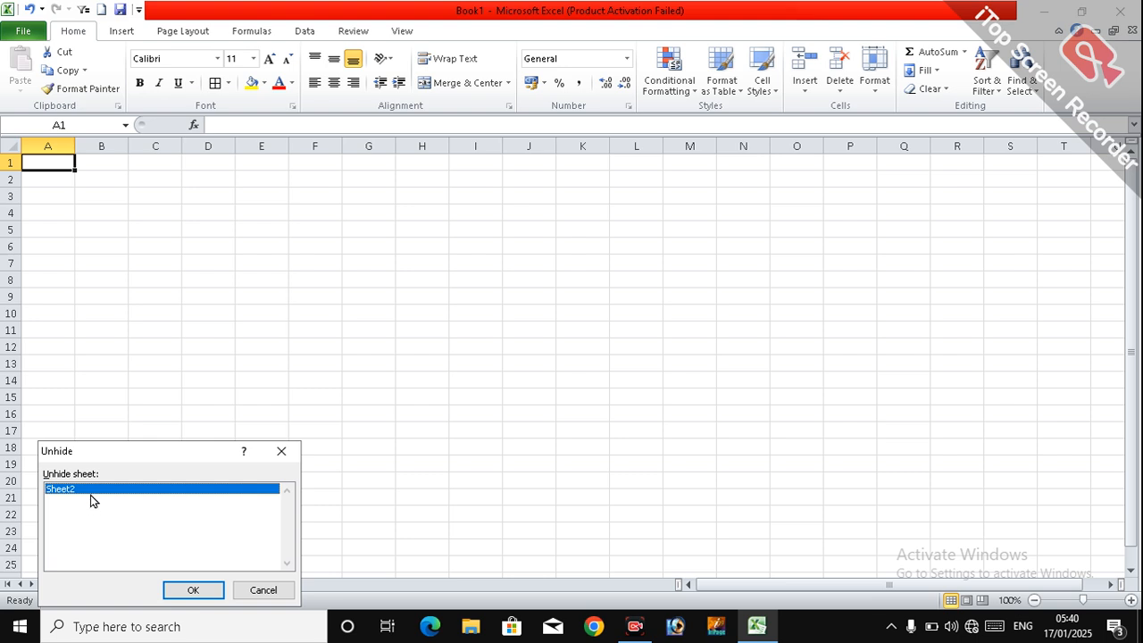
{"action": "left_click", "coordinate": [177, 596]}
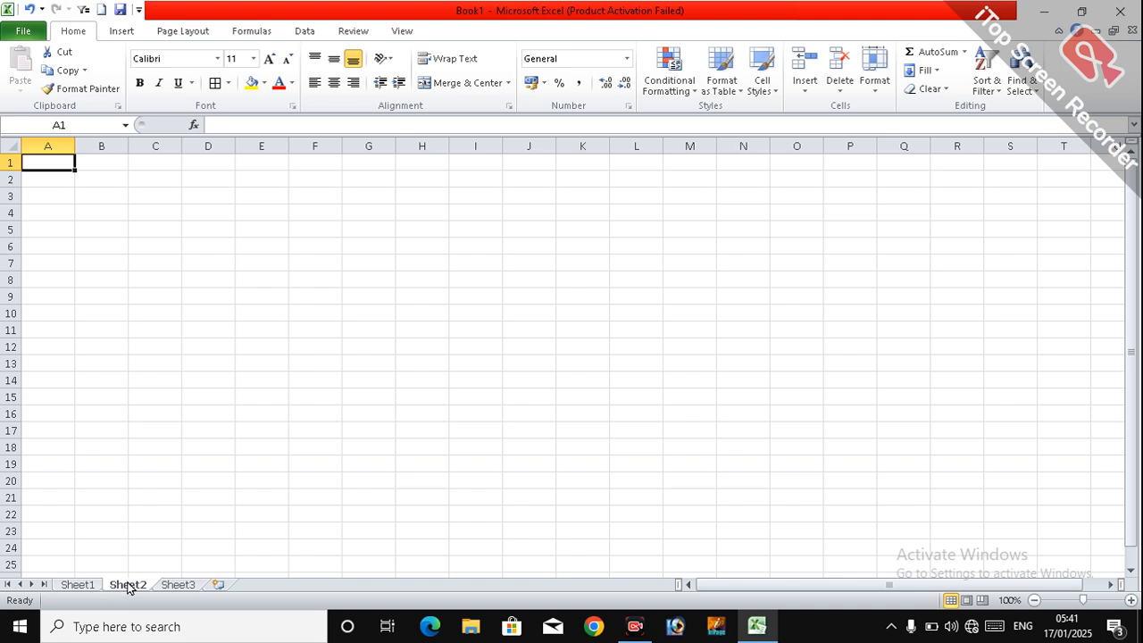
{"action": "left_click", "coordinate": [71, 592]}
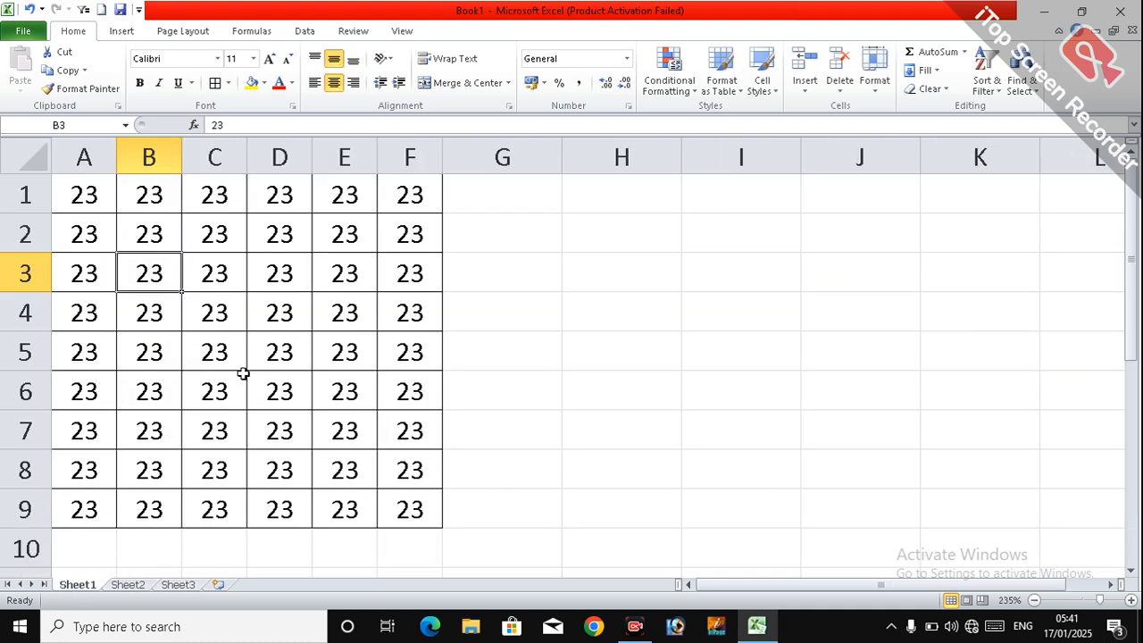
{"action": "left_click", "coordinate": [335, 357]}
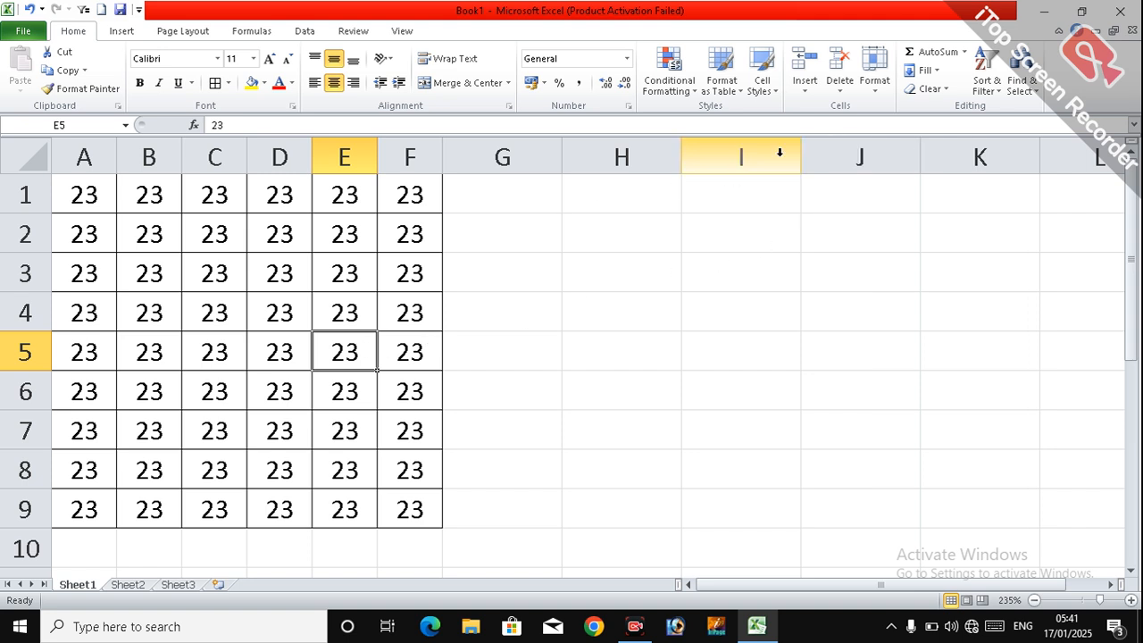
{"action": "left_click", "coordinate": [874, 88]}
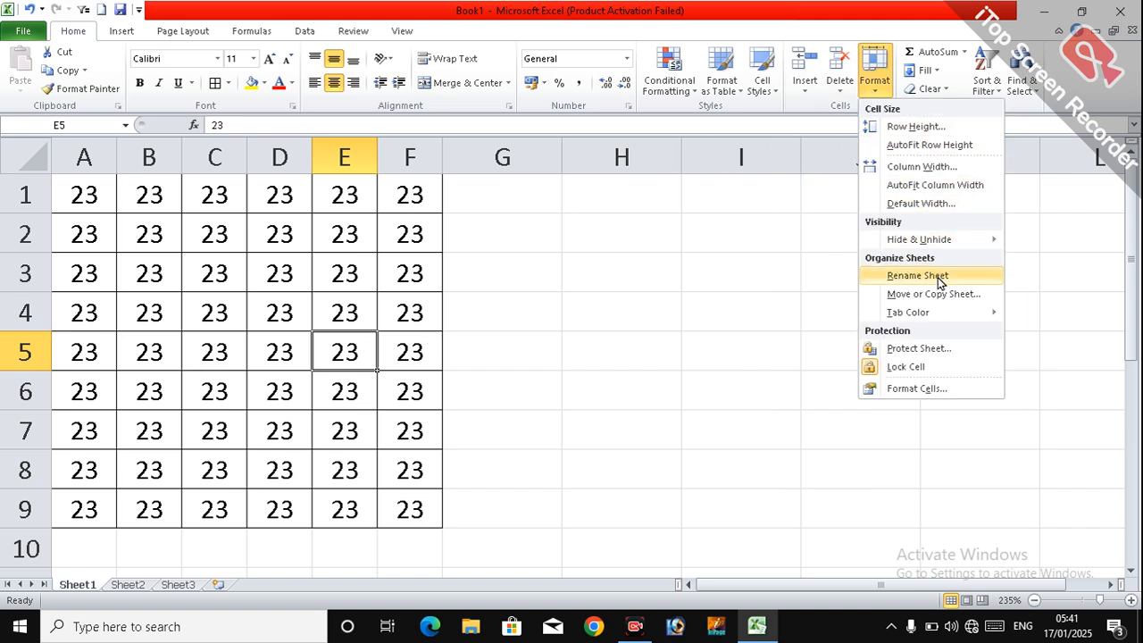
{"action": "left_click", "coordinate": [180, 587]}
{"action": "left_click", "coordinate": [179, 587]}
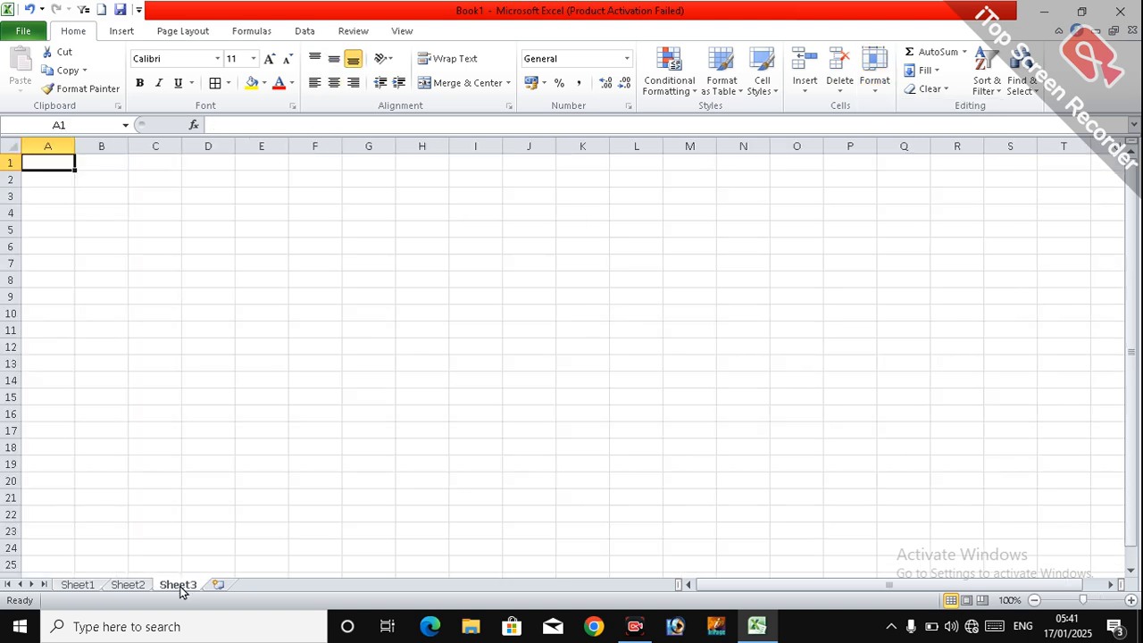
{"action": "double_click", "coordinate": [179, 586]}
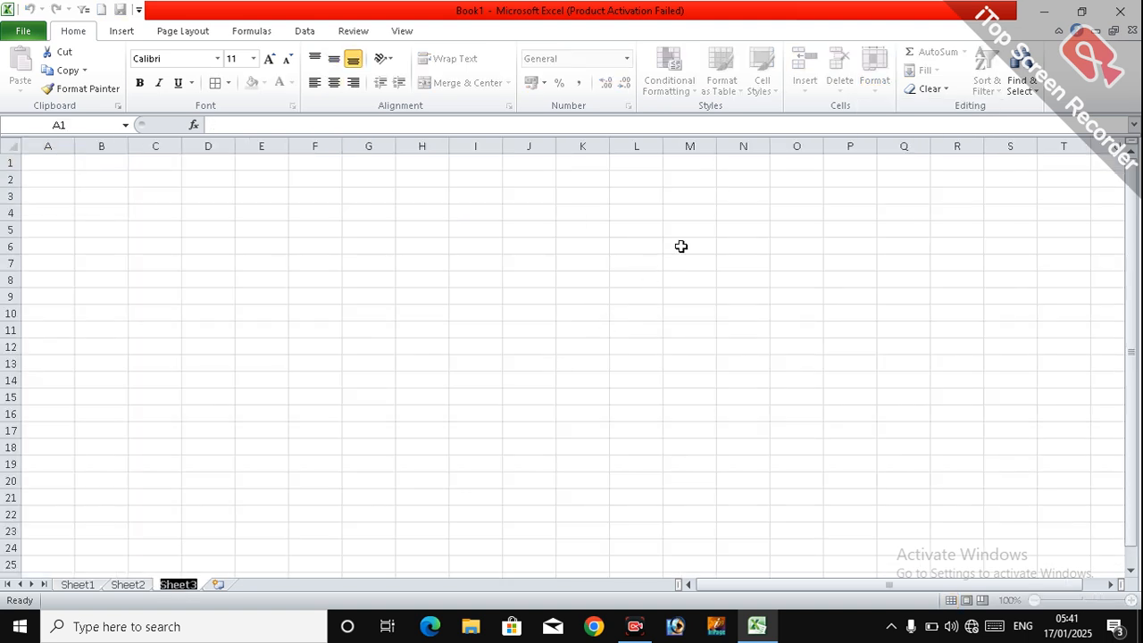
{"action": "left_click", "coordinate": [64, 574]}
{"action": "left_click", "coordinate": [72, 586]}
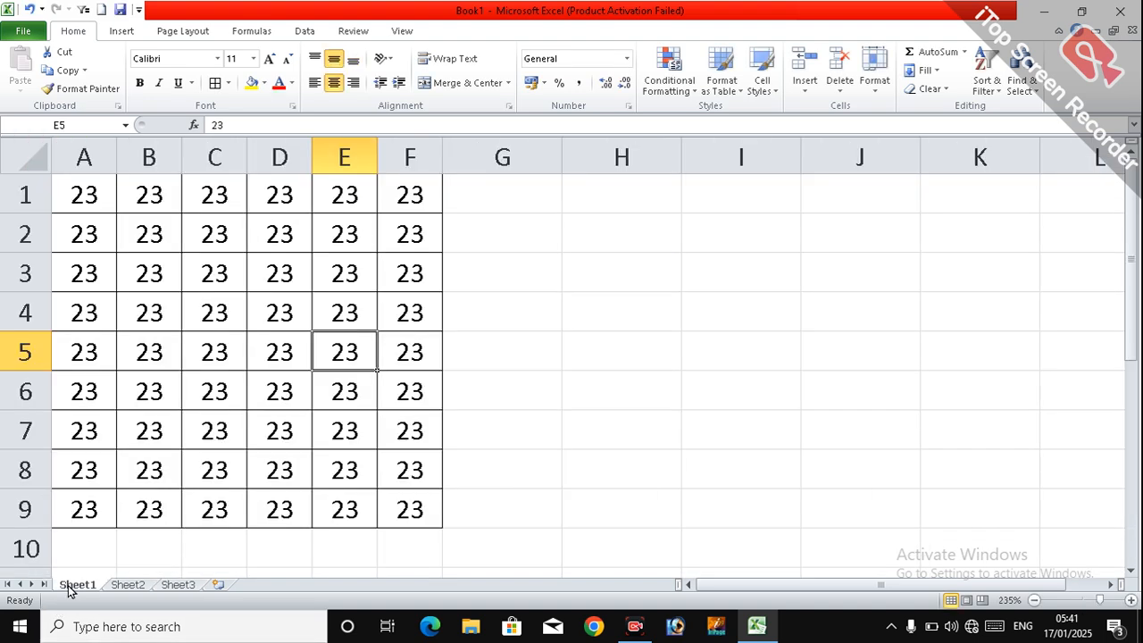
Step: Rename the worksheet Sheet1 as nvbhfghfg and select cell C10
{"action": "left_click", "coordinate": [874, 73]}
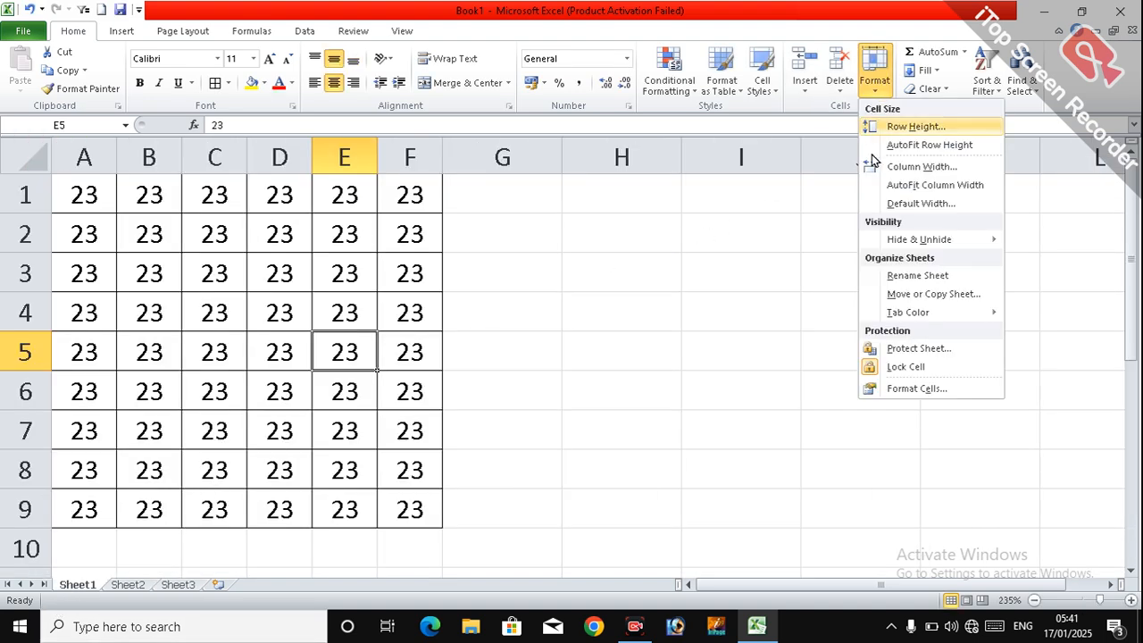
{"action": "left_click", "coordinate": [925, 275]}
{"action": "type", "text": "nvbhfghfg"}
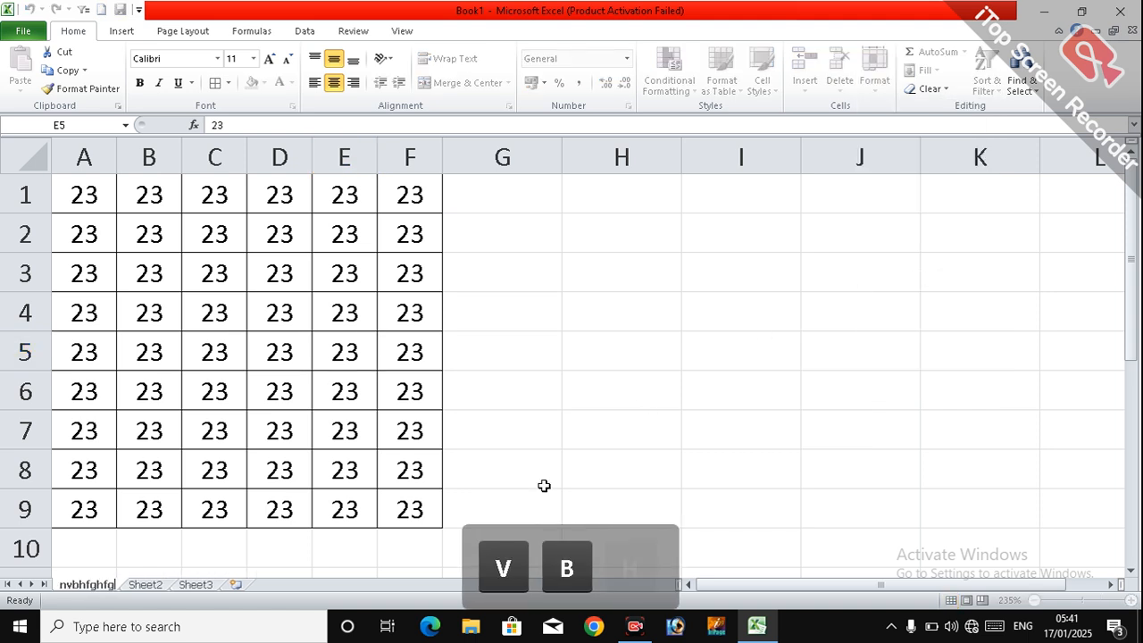
{"action": "left_click", "coordinate": [222, 562]}
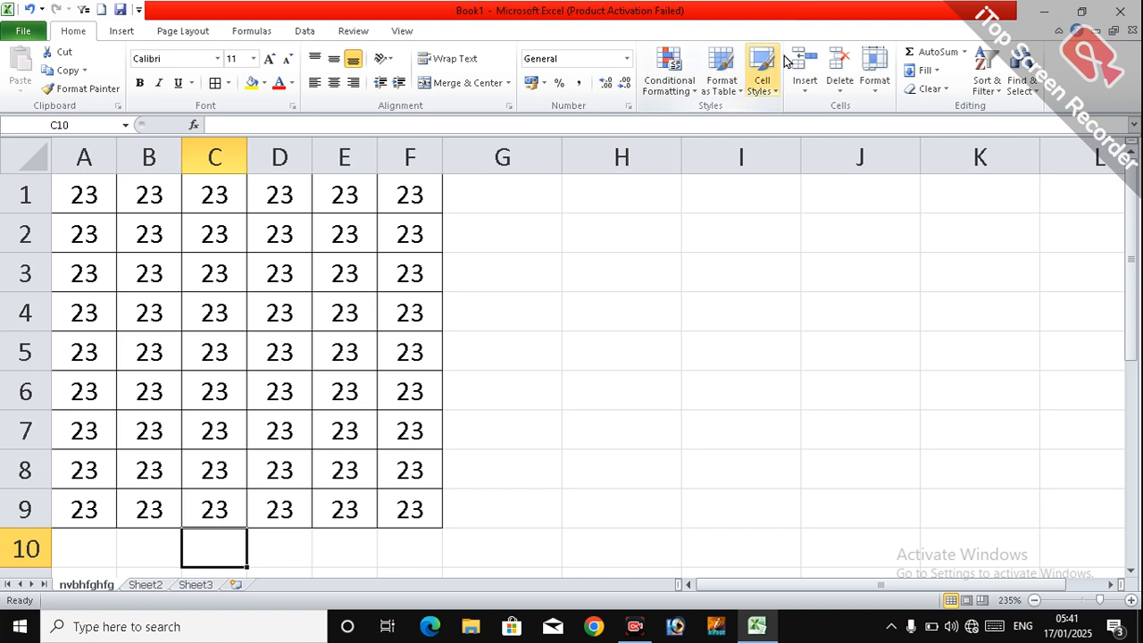
Step: Create a copy of the worksheet nvbhfghfg in Book1, placed before the original sheet
{"action": "left_click", "coordinate": [874, 73]}
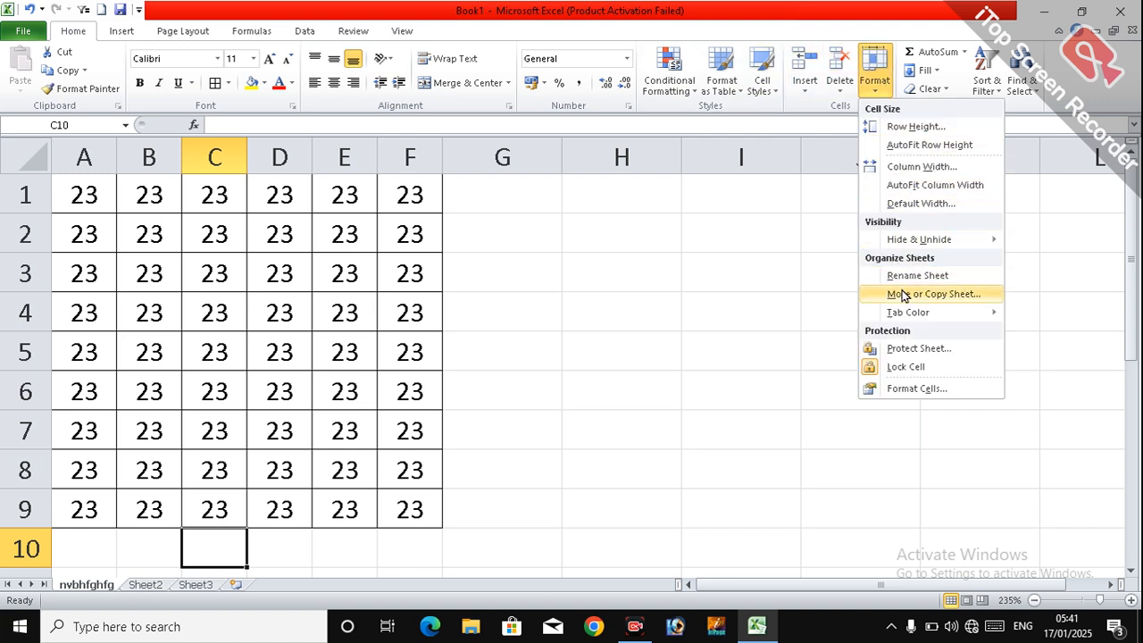
{"action": "left_click", "coordinate": [155, 587]}
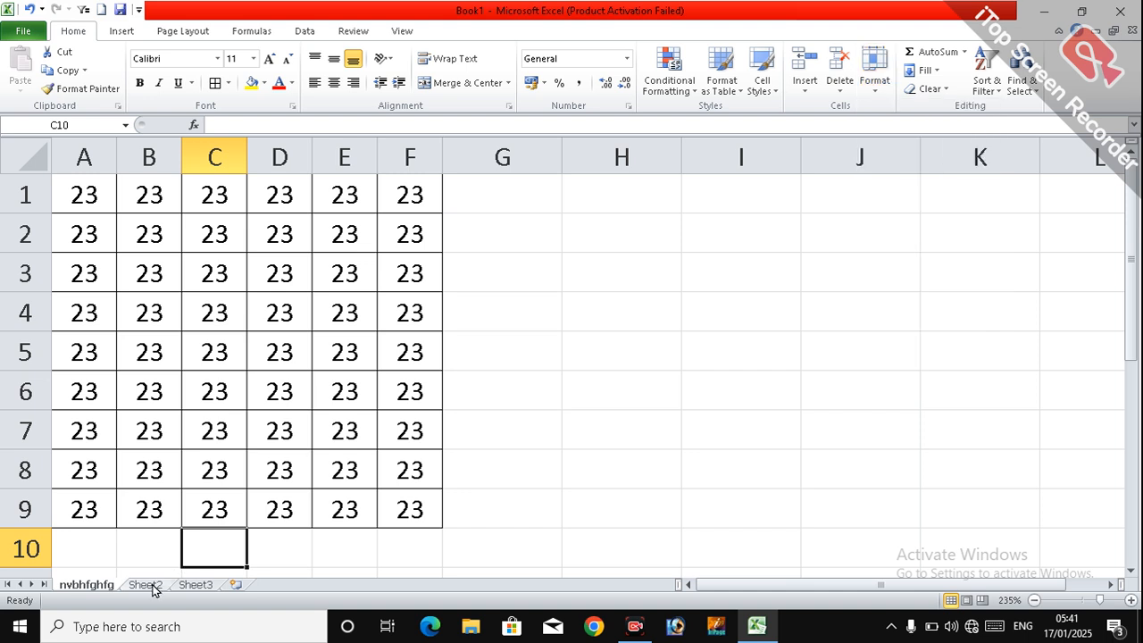
{"action": "right_click", "coordinate": [101, 592]}
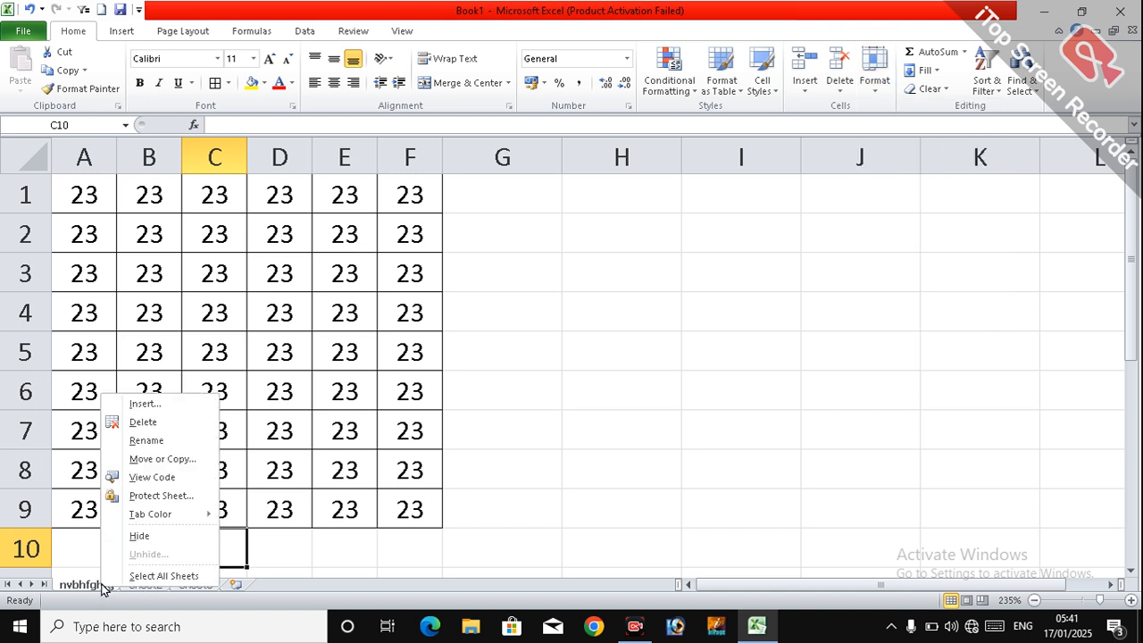
{"action": "left_click", "coordinate": [176, 459]}
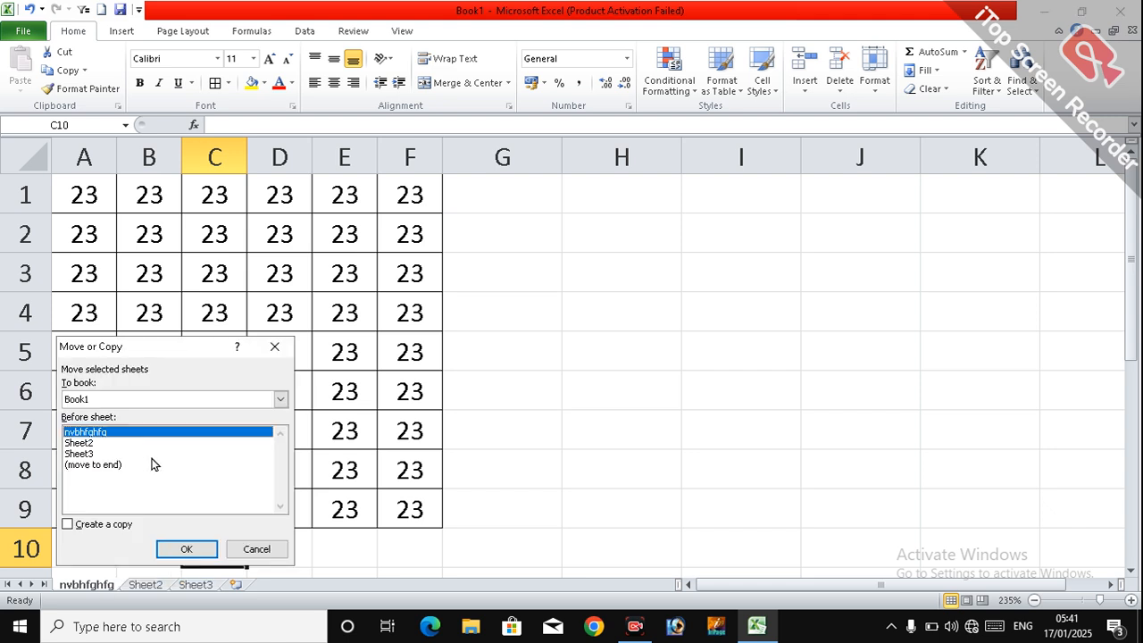
{"action": "left_click", "coordinate": [117, 529]}
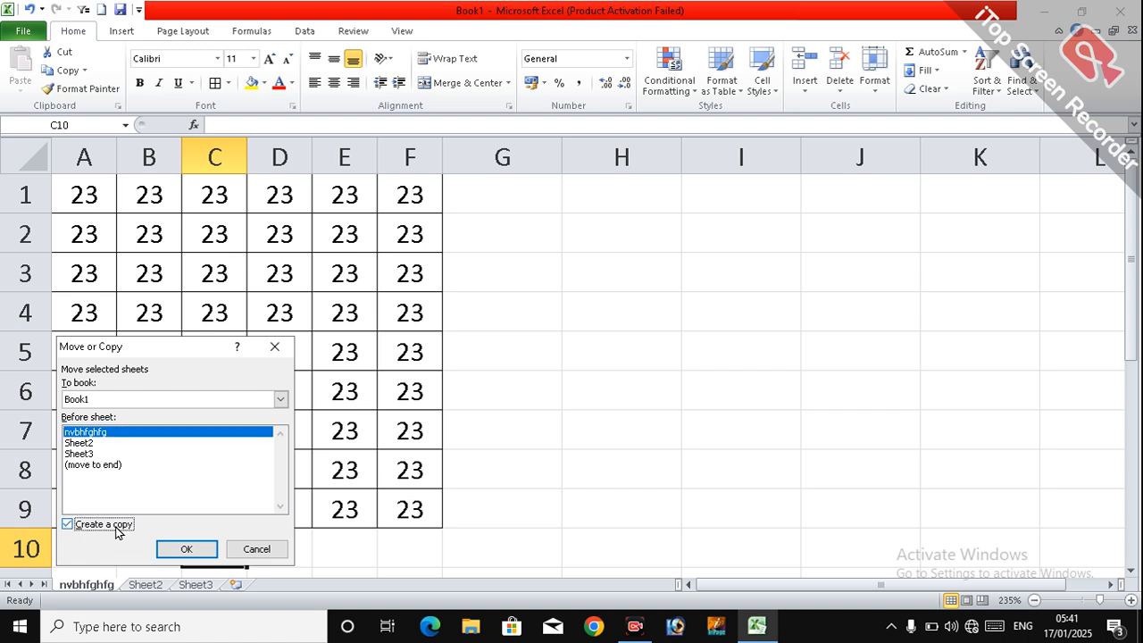
{"action": "left_click", "coordinate": [182, 550]}
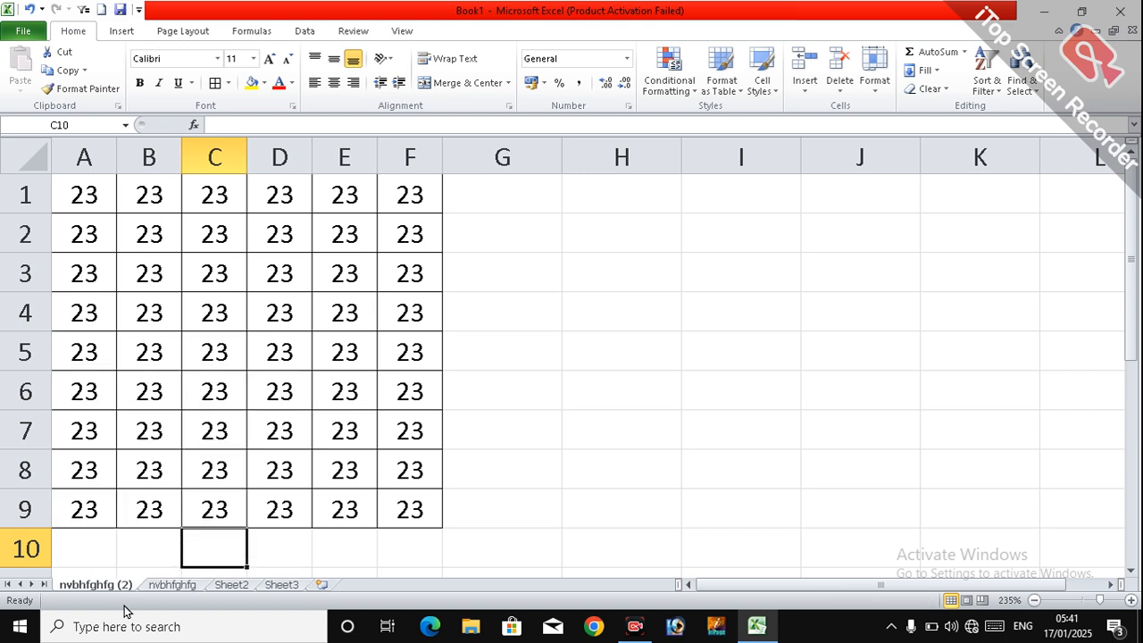
Step: Switch between the original worksheet and its copy, then permanently delete the copy nvbhfghfg (2)
{"action": "left_click", "coordinate": [170, 586]}
{"action": "left_click", "coordinate": [113, 590]}
{"action": "left_click", "coordinate": [164, 588]}
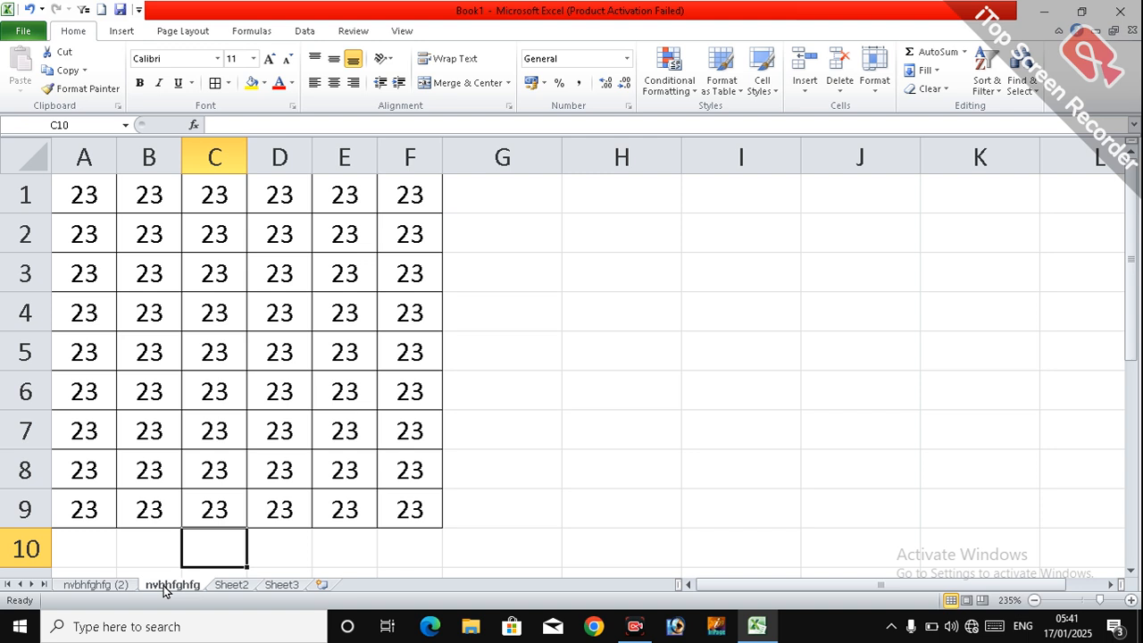
{"action": "left_click", "coordinate": [104, 590]}
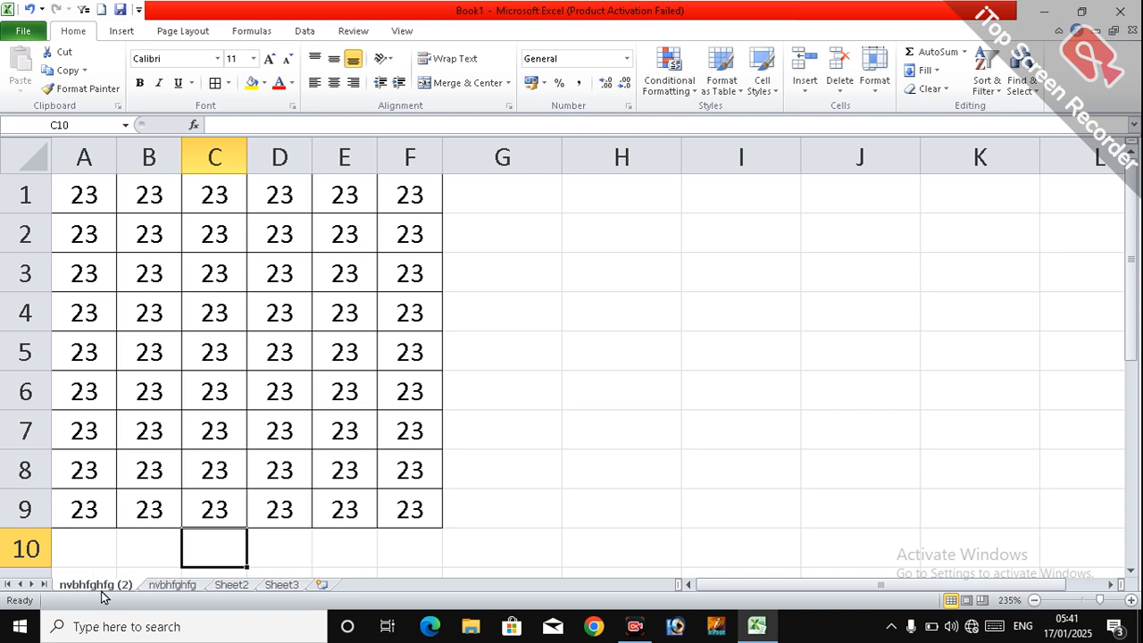
{"action": "right_click", "coordinate": [112, 593]}
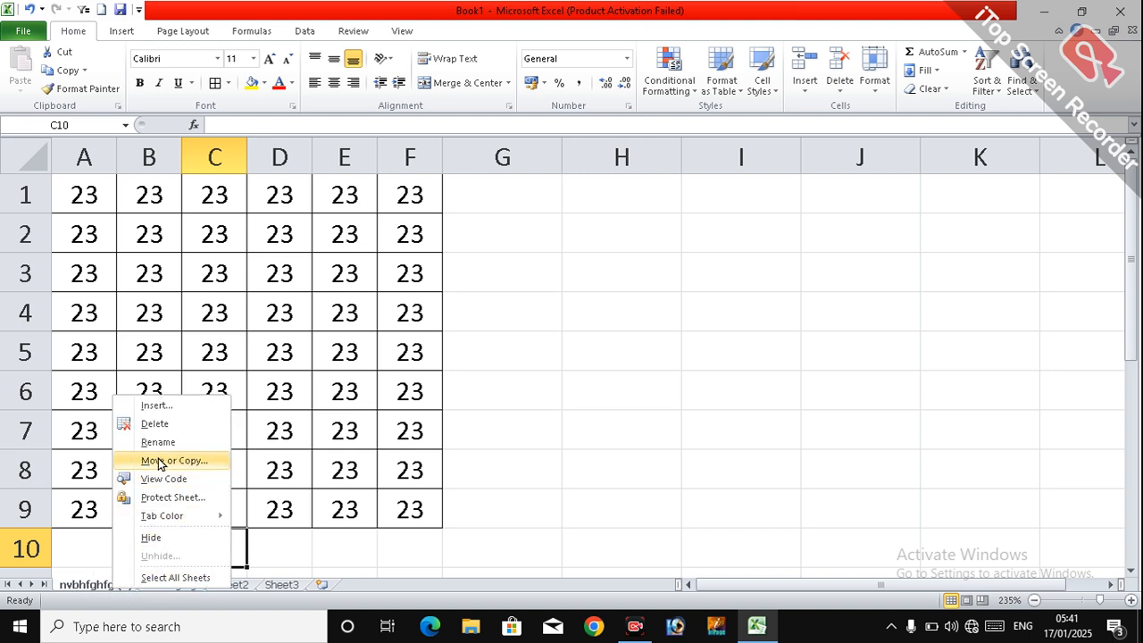
{"action": "left_click", "coordinate": [155, 424]}
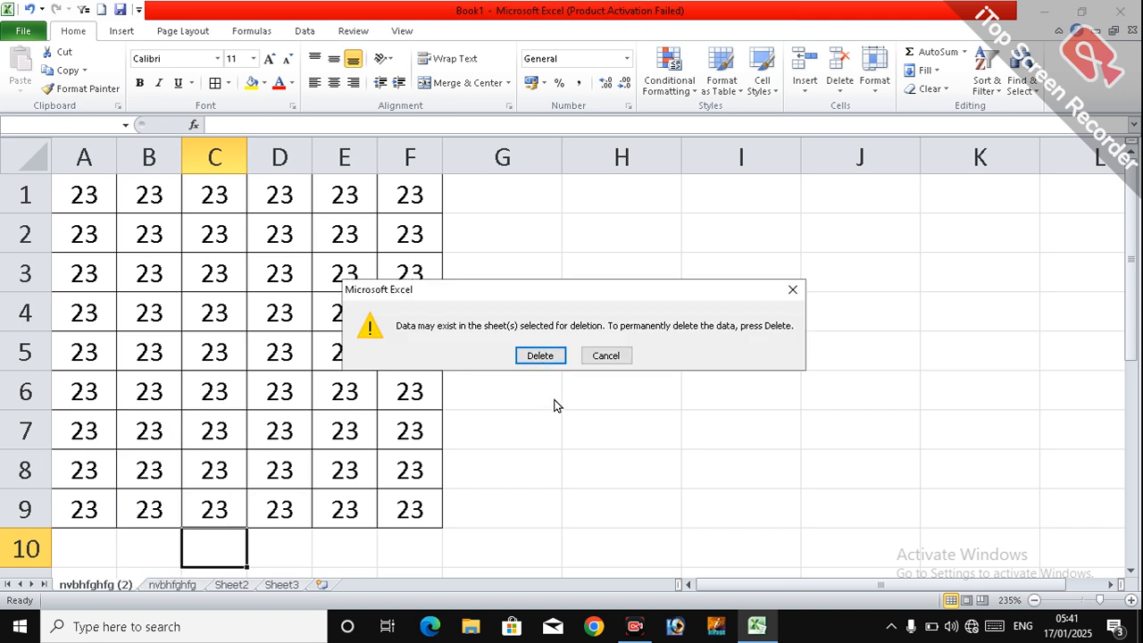
{"action": "left_click", "coordinate": [541, 356]}
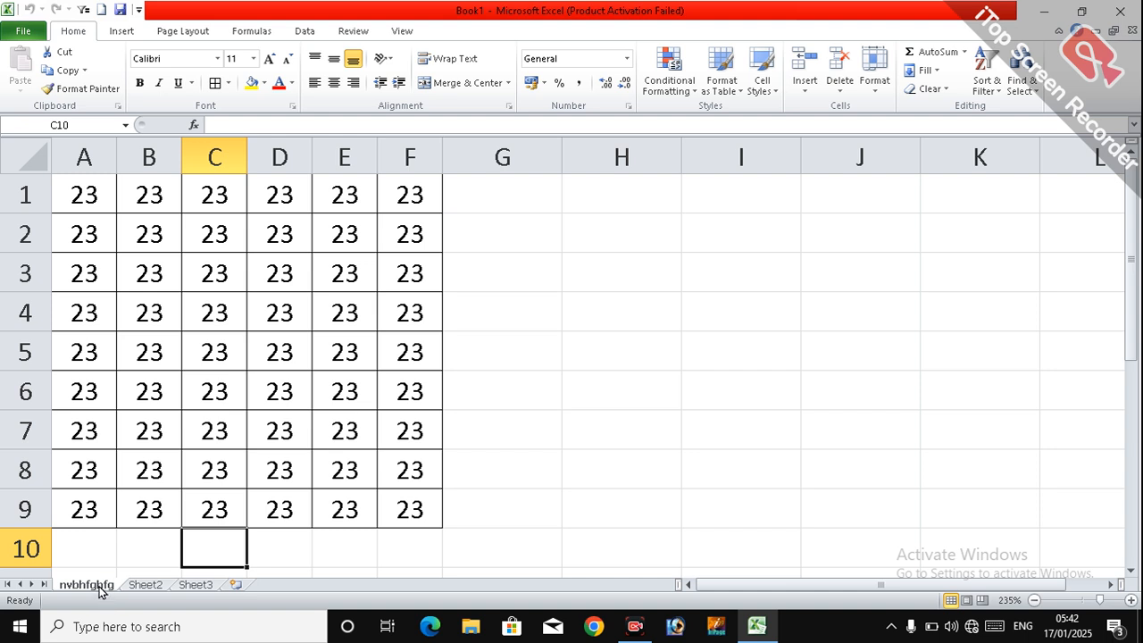
Step: Set the tab color of the worksheet nvbhfghfg to standard red
{"action": "left_click", "coordinate": [879, 89]}
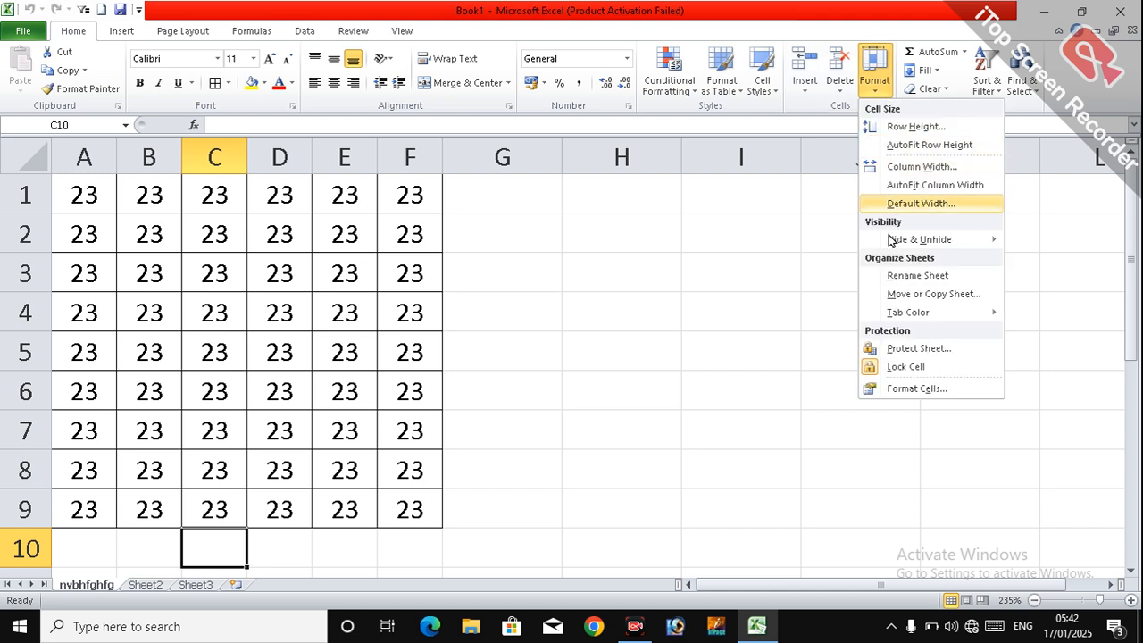
{"action": "mouse_move", "coordinate": [906, 312]}
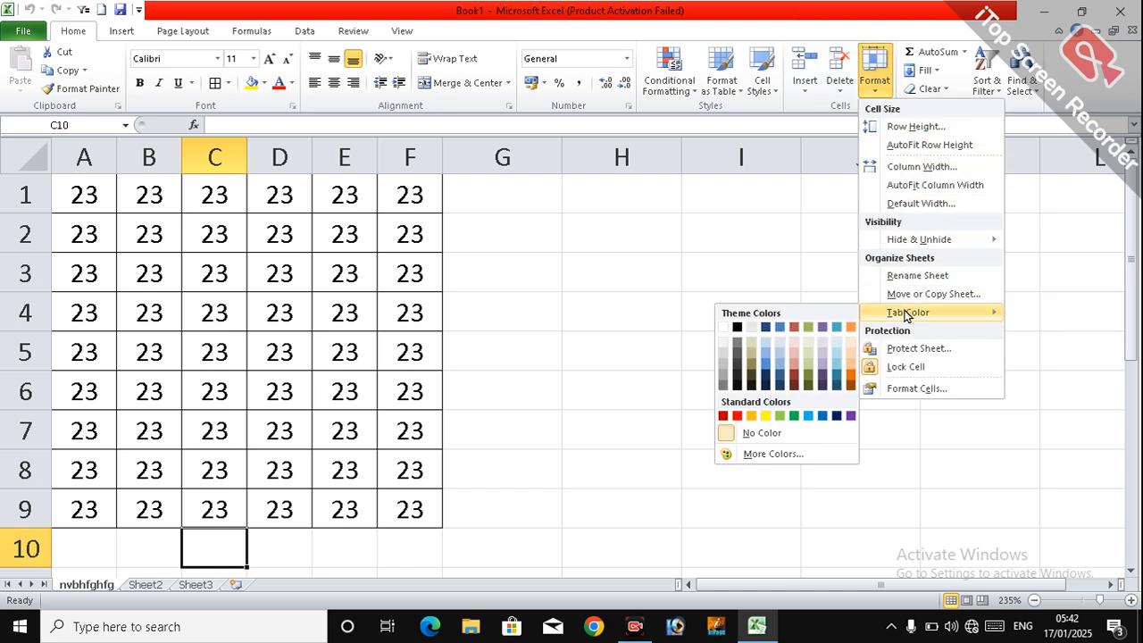
{"action": "left_click", "coordinate": [737, 416]}
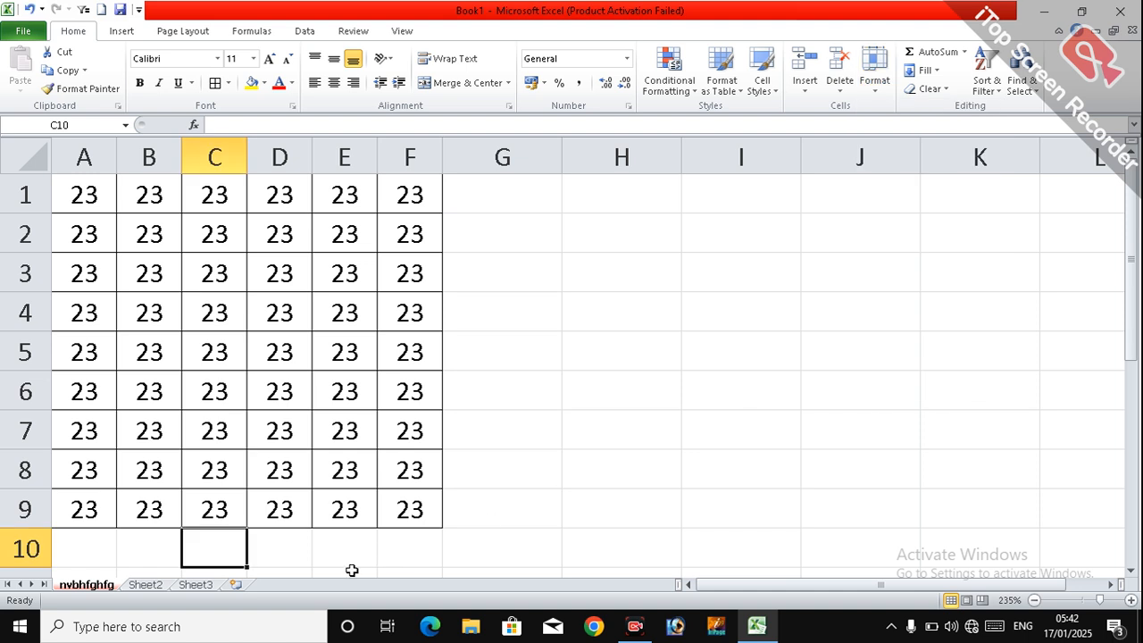
{"action": "left_click_drag", "start_coordinate": [143, 572], "coordinate": [136, 595]}
Step: Set the tab color of Sheet2 to standard green and return to the worksheet nvbhfghfg
{"action": "left_click", "coordinate": [143, 586]}
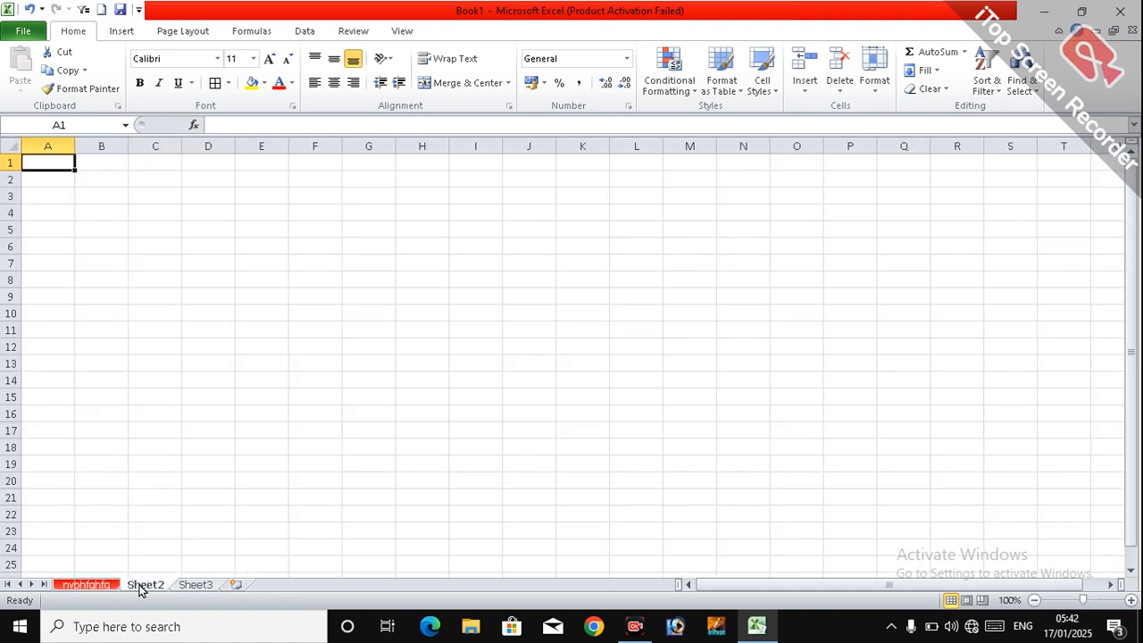
{"action": "left_click", "coordinate": [874, 76]}
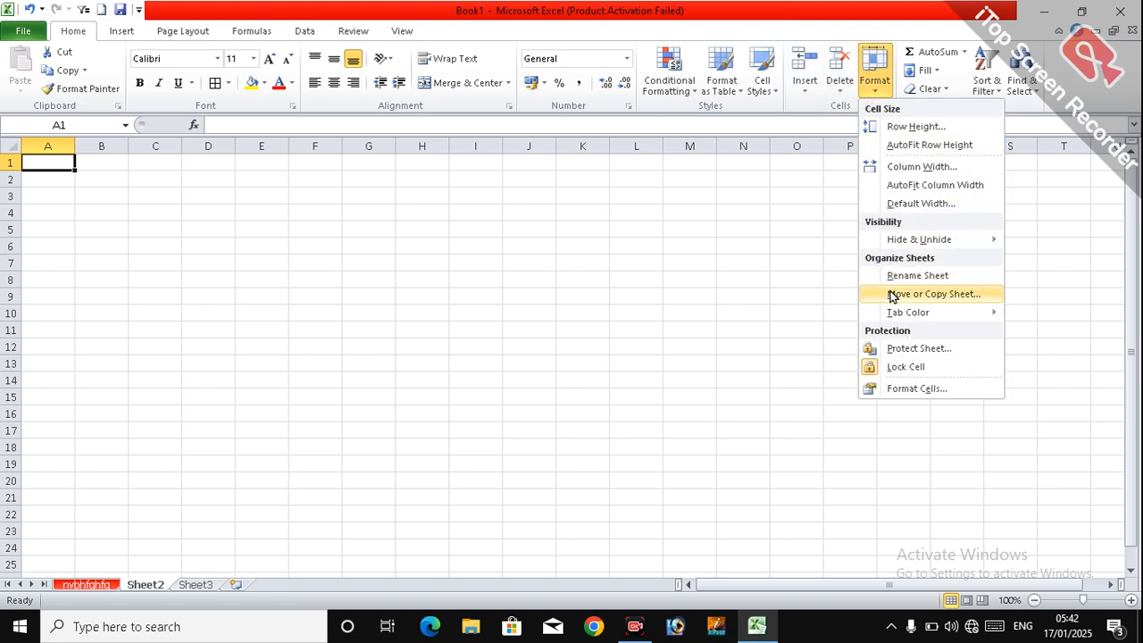
{"action": "mouse_move", "coordinate": [911, 313]}
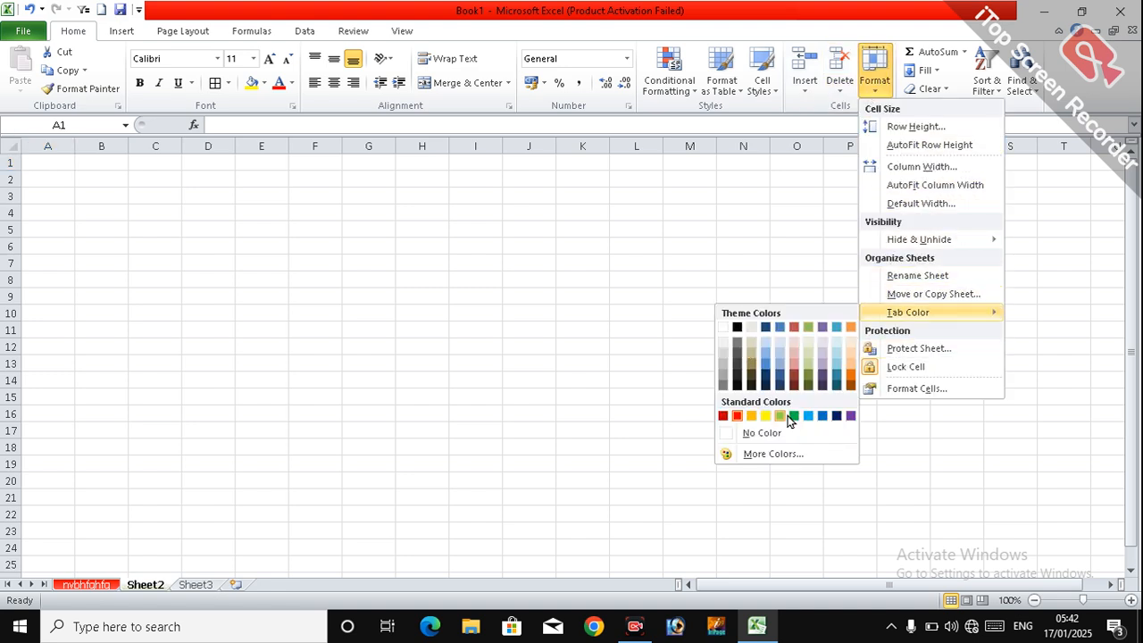
{"action": "left_click", "coordinate": [794, 416]}
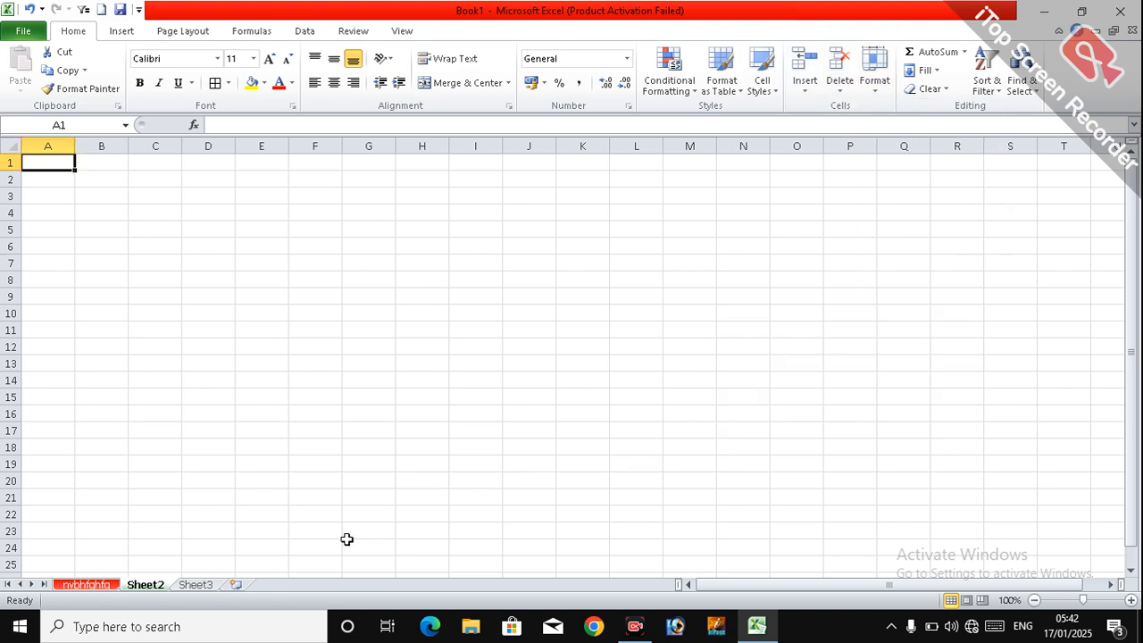
{"action": "left_click", "coordinate": [196, 585]}
{"action": "left_click", "coordinate": [86, 585]}
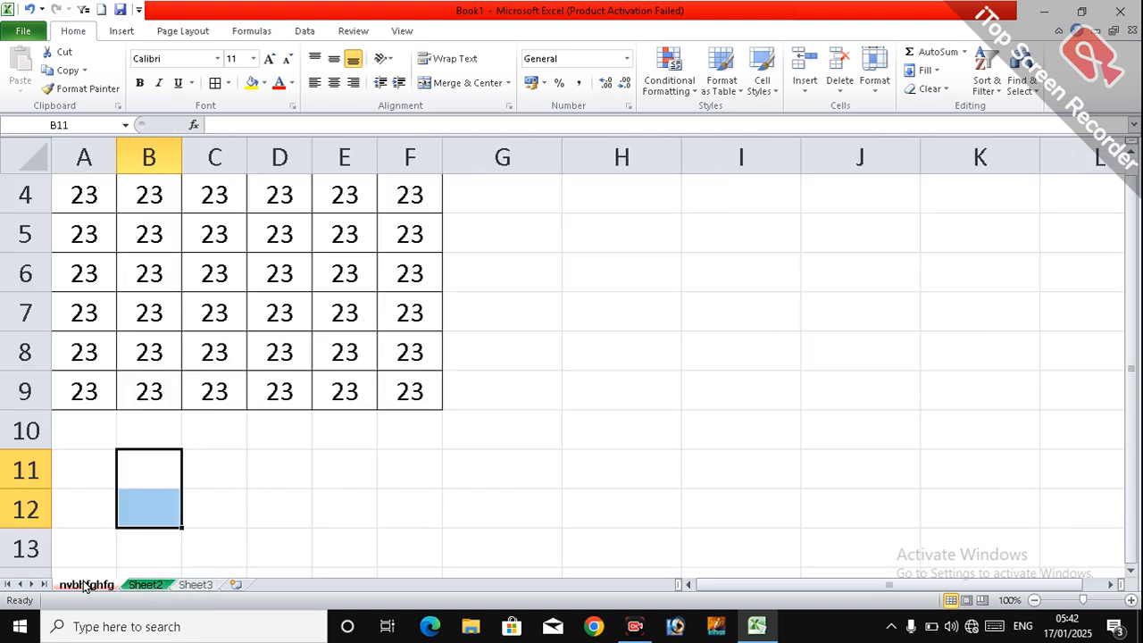
{"action": "left_click", "coordinate": [876, 79]}
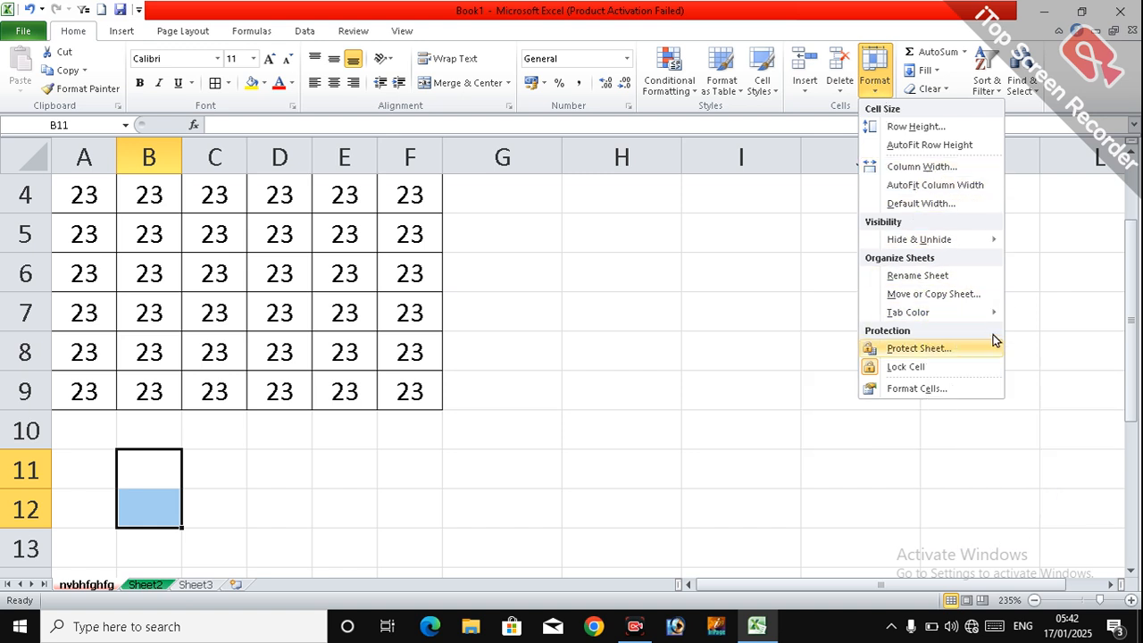
{"action": "left_click", "coordinate": [748, 390]}
{"action": "left_click", "coordinate": [573, 375]}
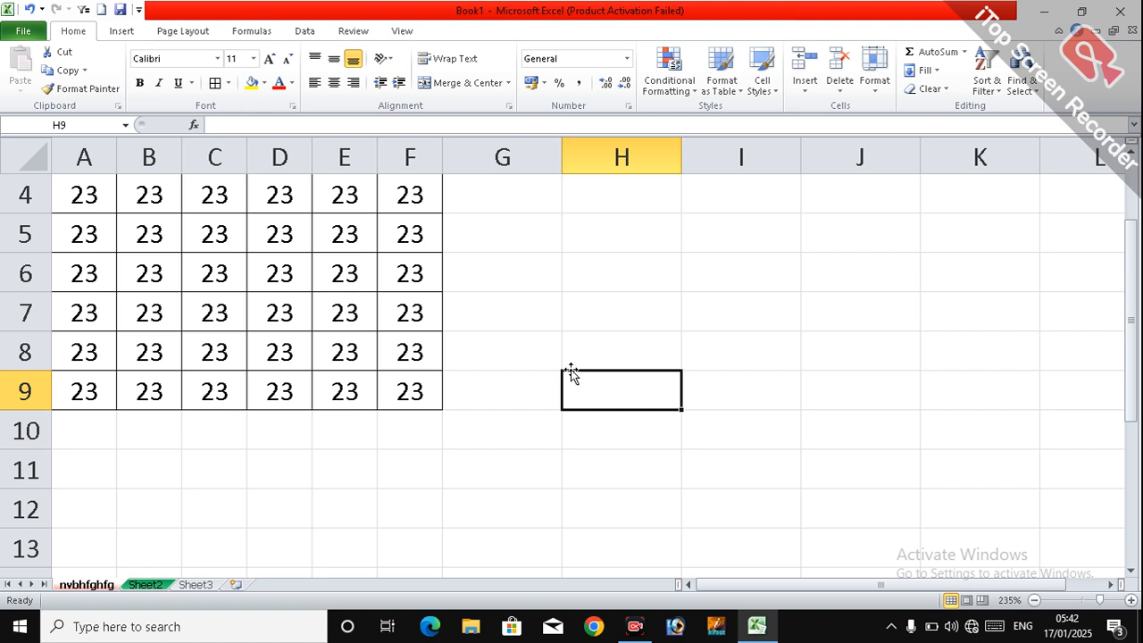
{"action": "scroll", "coordinate": [572, 372], "scroll_direction": "up", "scroll_amount": 1}
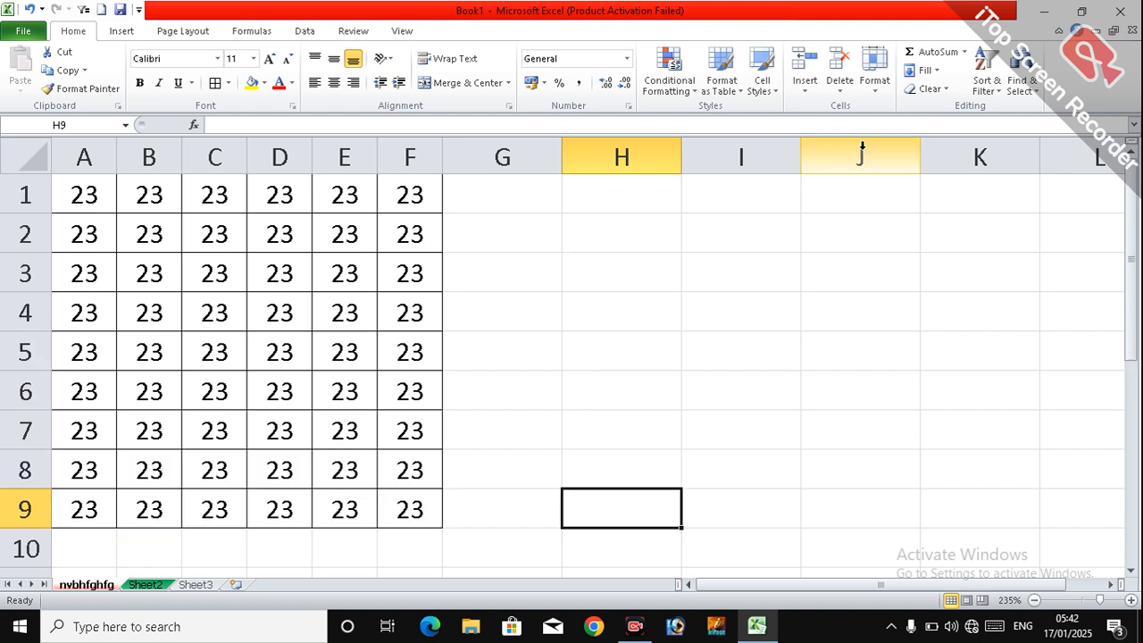
Step: Select cell H3 and protect the worksheet nvbhfghfg with the default permissions, entering and confirming the sheet password
{"action": "left_click", "coordinate": [633, 256]}
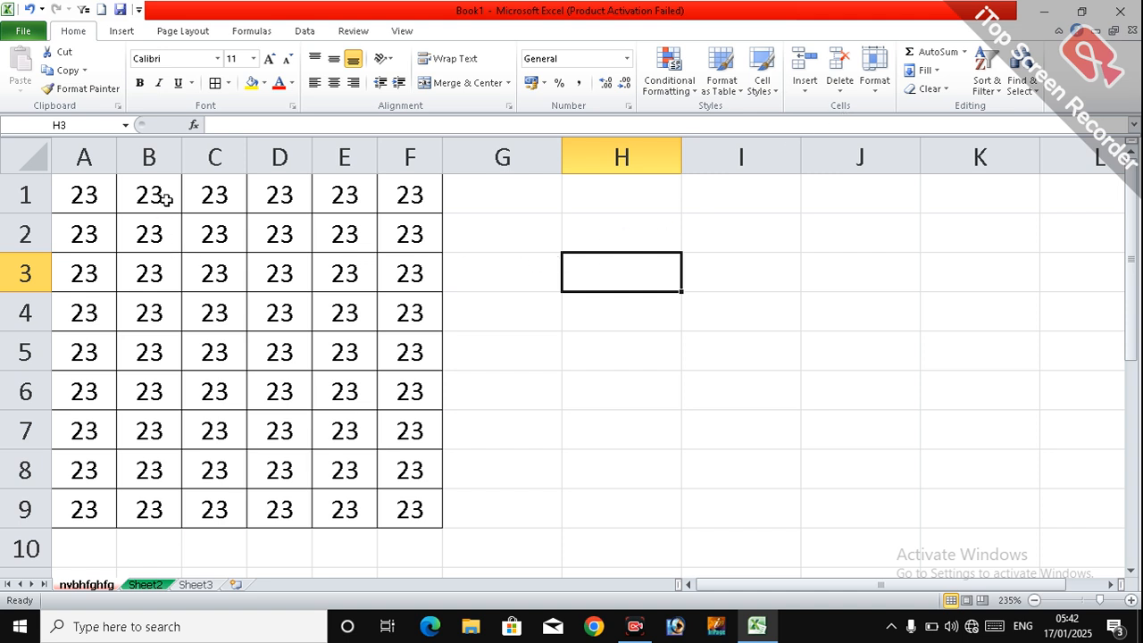
{"action": "left_click", "coordinate": [879, 98]}
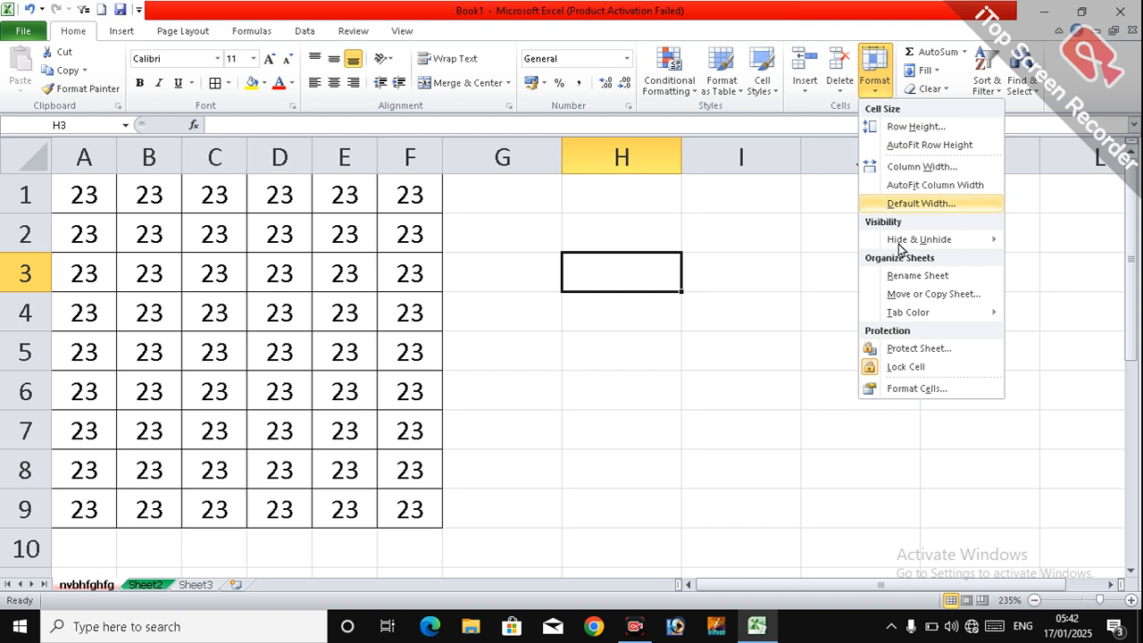
{"action": "left_click", "coordinate": [906, 350]}
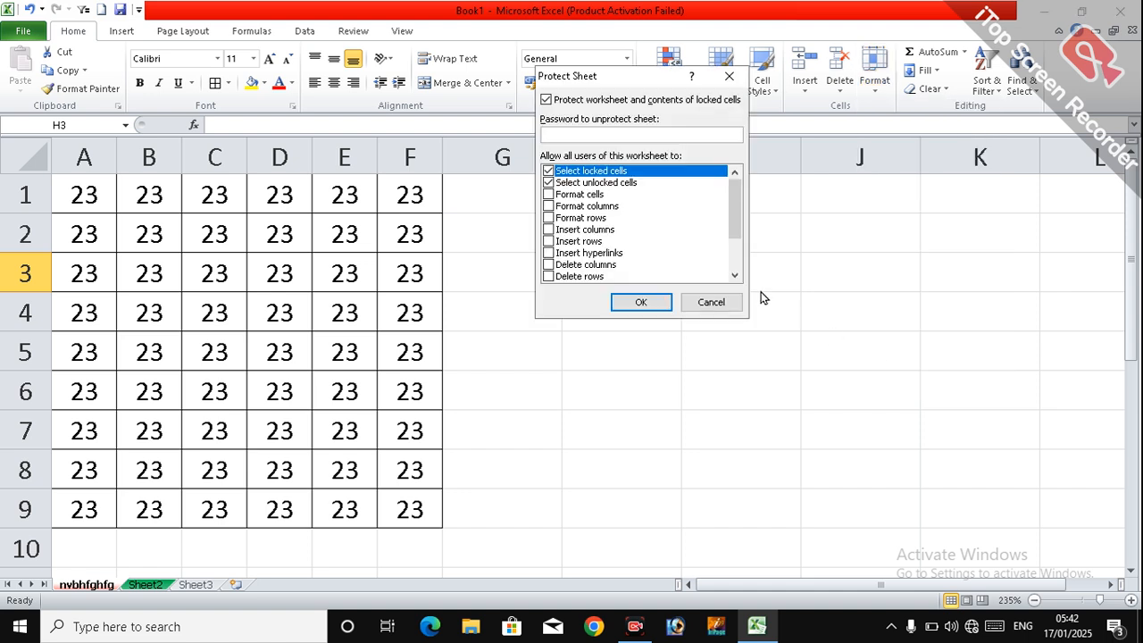
{"action": "type", "text": "111"}
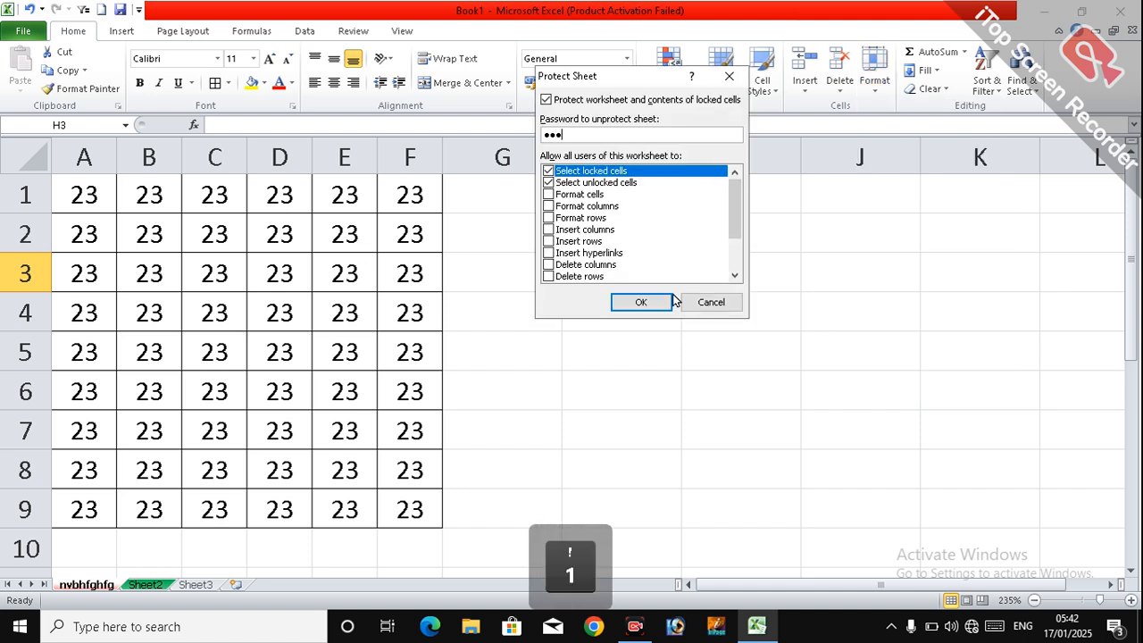
{"action": "left_click", "coordinate": [651, 302]}
{"action": "type", "text": "111"}
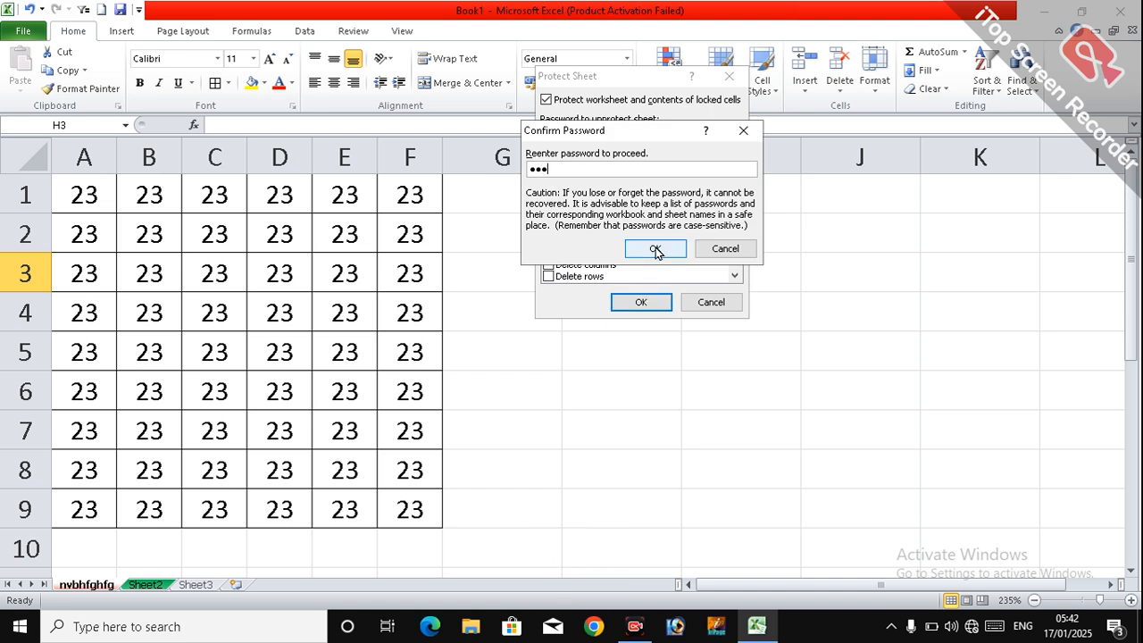
{"action": "left_click", "coordinate": [656, 248]}
Step: Try to enter text in cell G3 of the protected worksheet, then select cell G4
{"action": "left_click", "coordinate": [550, 285]}
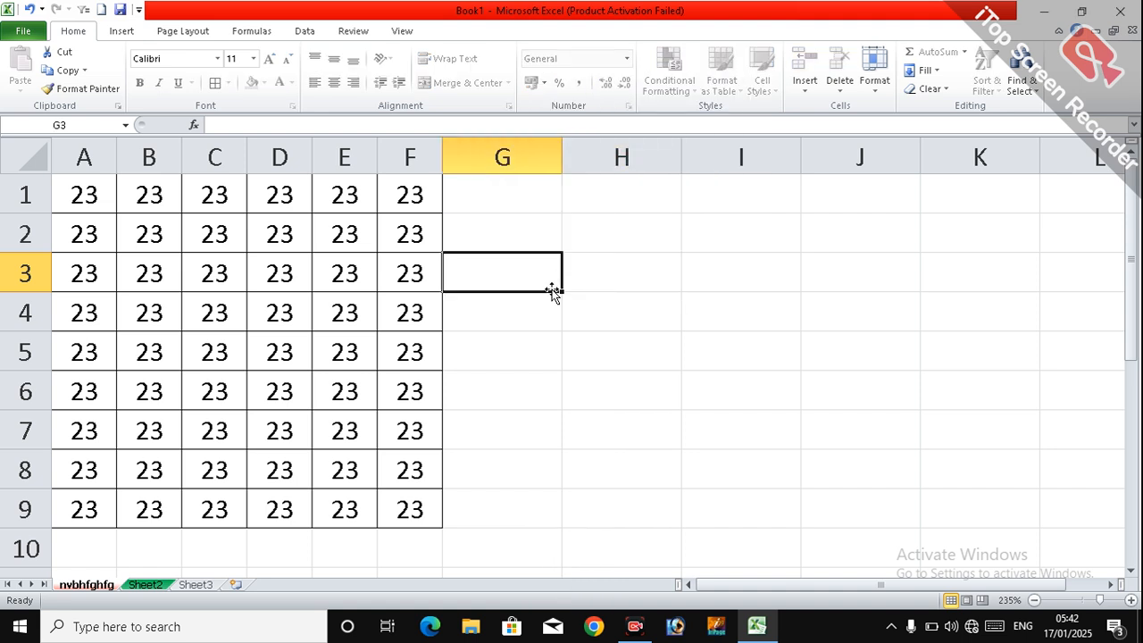
{"action": "key", "text": "h"}
{"action": "key", "text": "j"}
{"action": "key", "text": "g"}
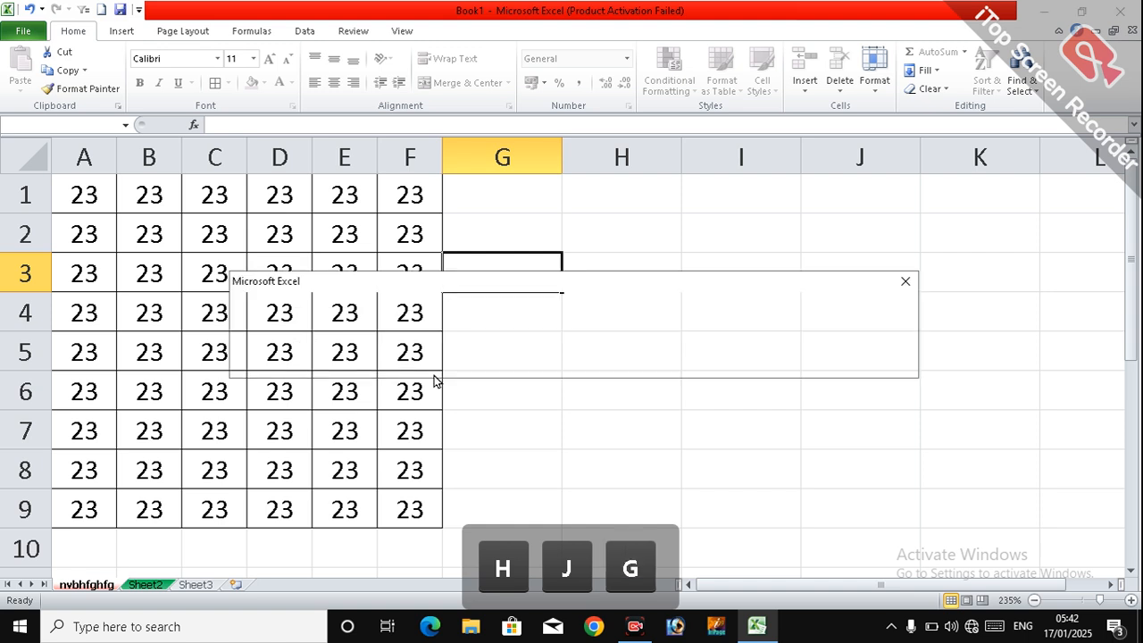
{"action": "left_click", "coordinate": [576, 364]}
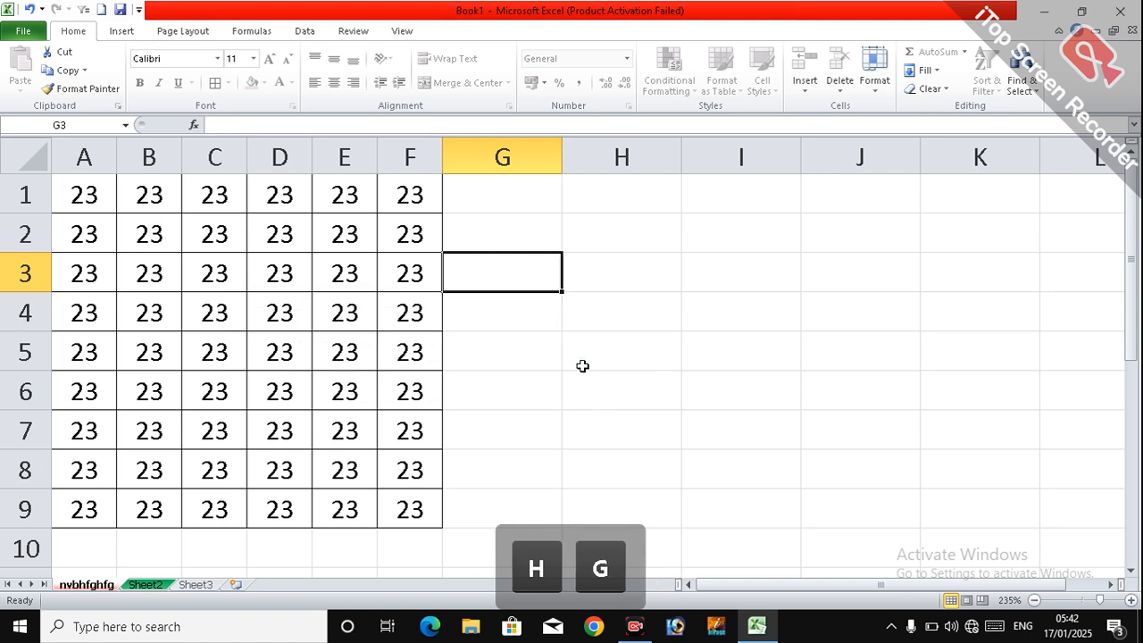
{"action": "left_click", "coordinate": [581, 357]}
{"action": "left_click", "coordinate": [549, 301]}
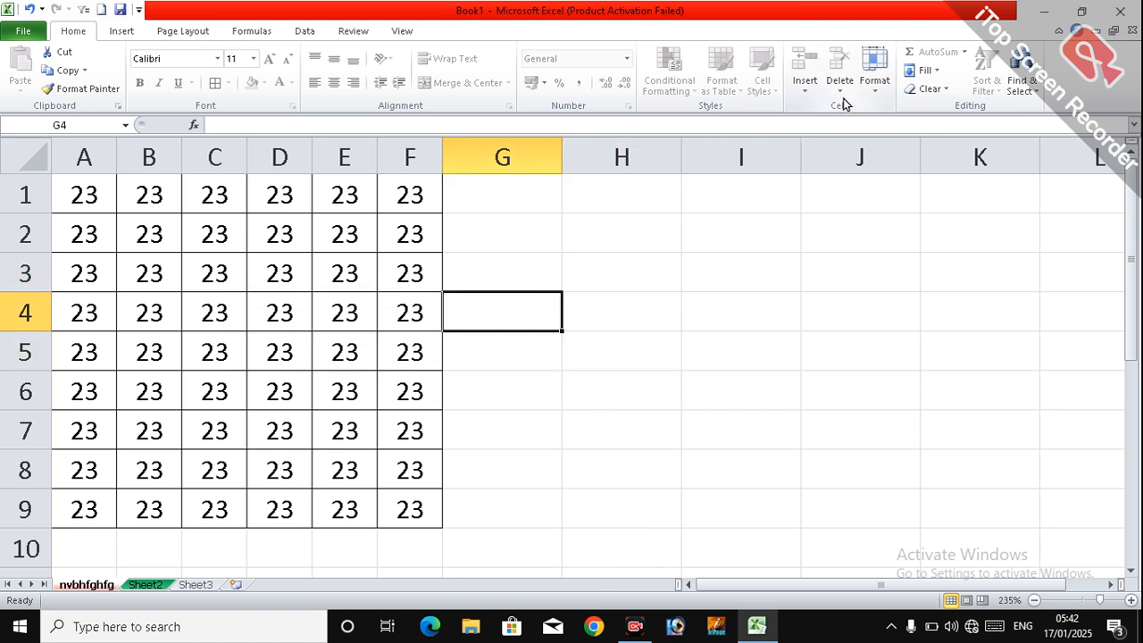
Step: Unprotect the worksheet nvbhfghfg by entering its sheet password
{"action": "left_click", "coordinate": [874, 89]}
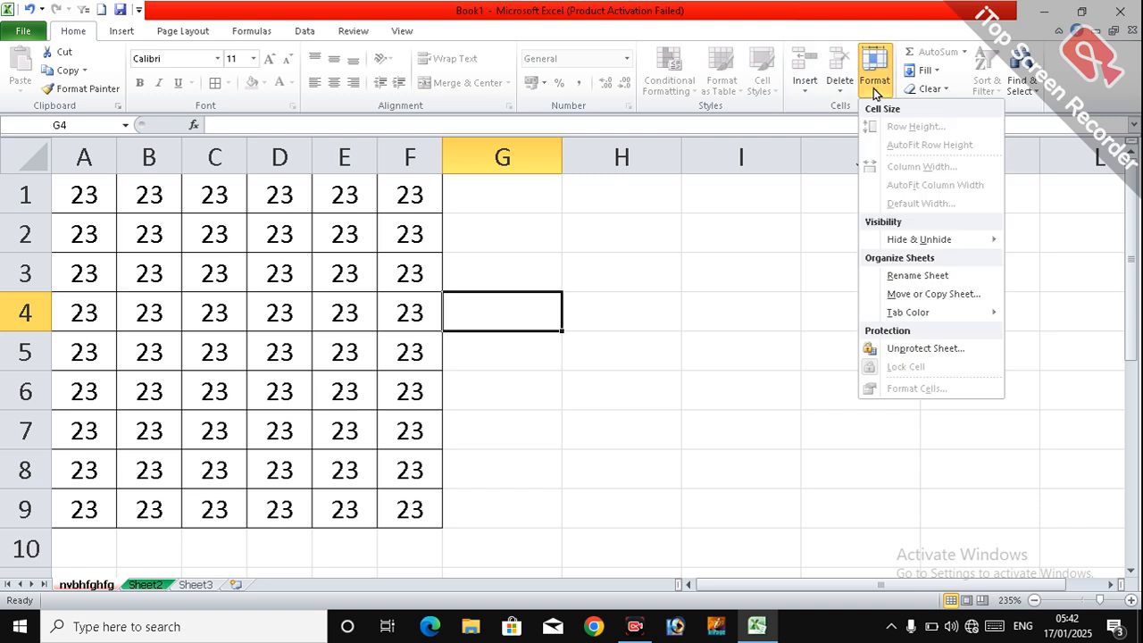
{"action": "left_click", "coordinate": [893, 348]}
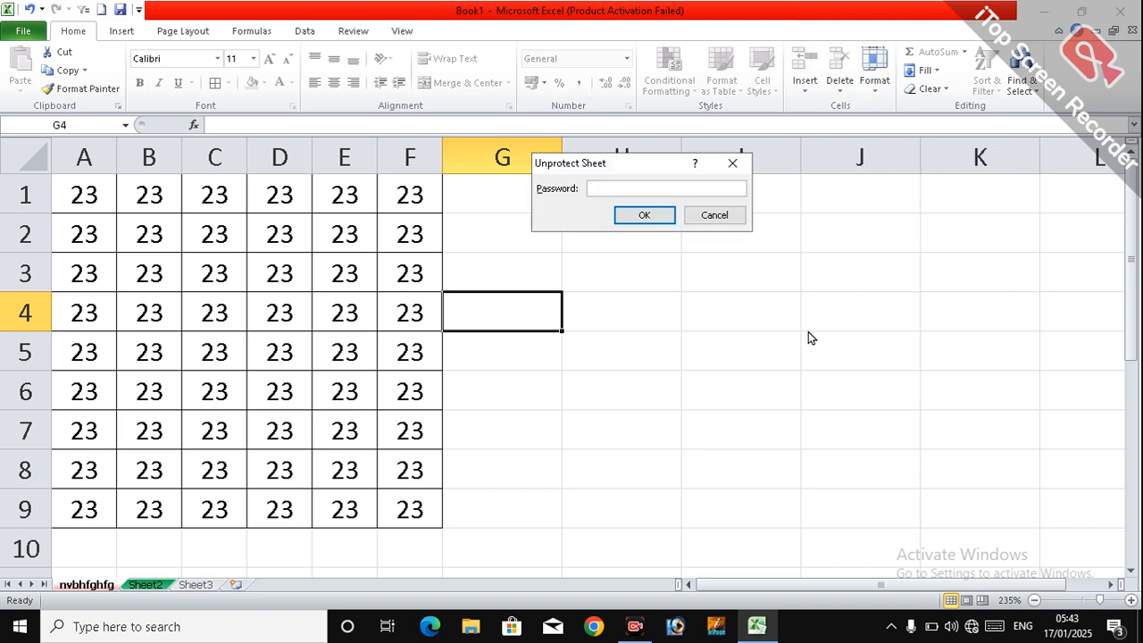
{"action": "type", "text": "111"}
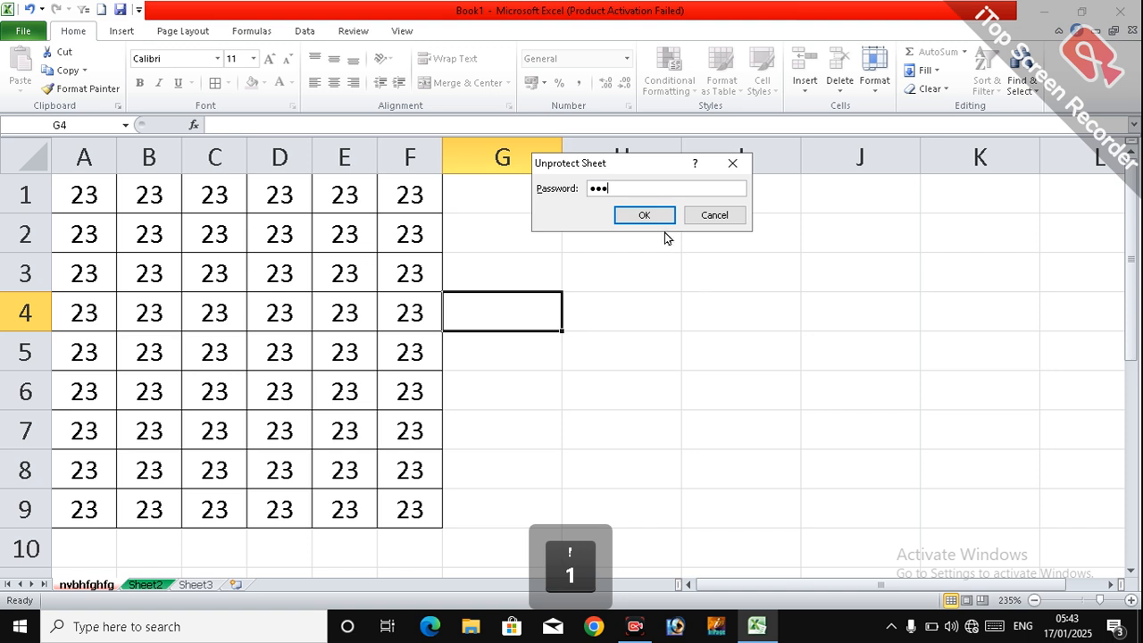
{"action": "left_click", "coordinate": [653, 218]}
Step: Try entering gh in cell H3 of the unprotected worksheet, erase it, and select cell H7
{"action": "left_click", "coordinate": [572, 276]}
{"action": "type", "text": "gh"}
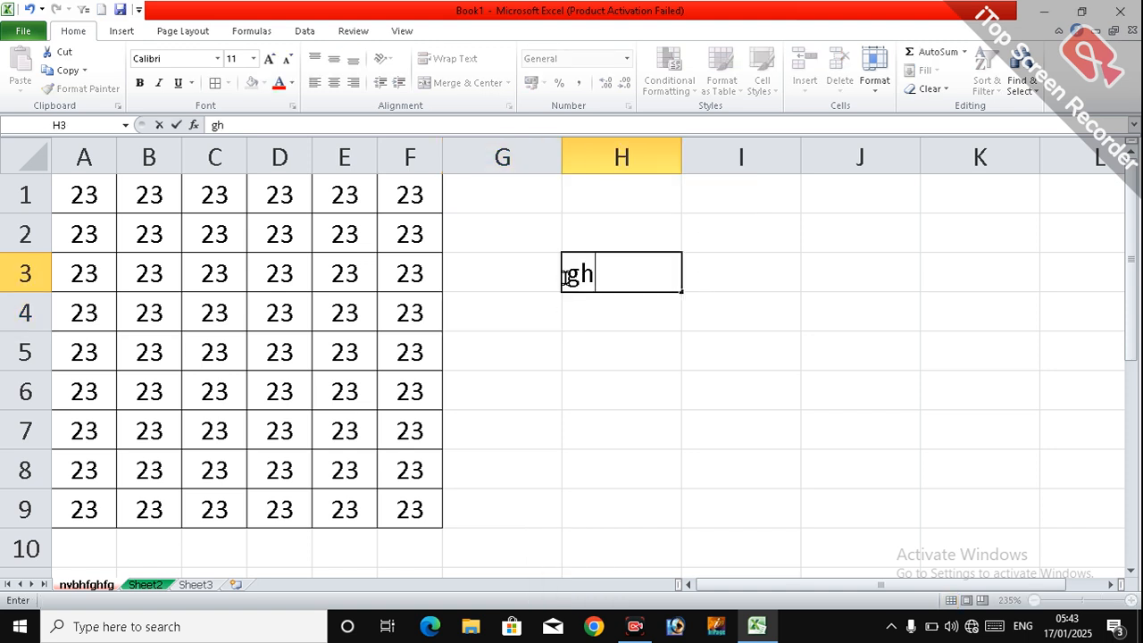
{"action": "key", "text": "BackSpace"}
{"action": "key", "text": "BackSpace"}
{"action": "left_click", "coordinate": [650, 435]}
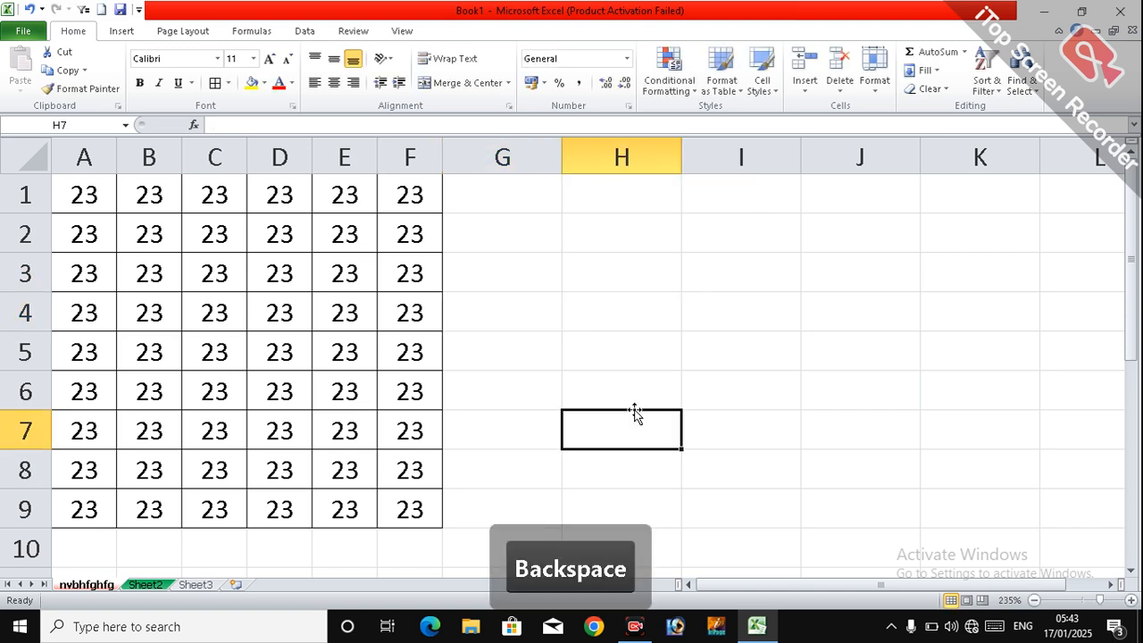
Step: Turn off the Lock Cell setting for cell H7
{"action": "left_click", "coordinate": [875, 79]}
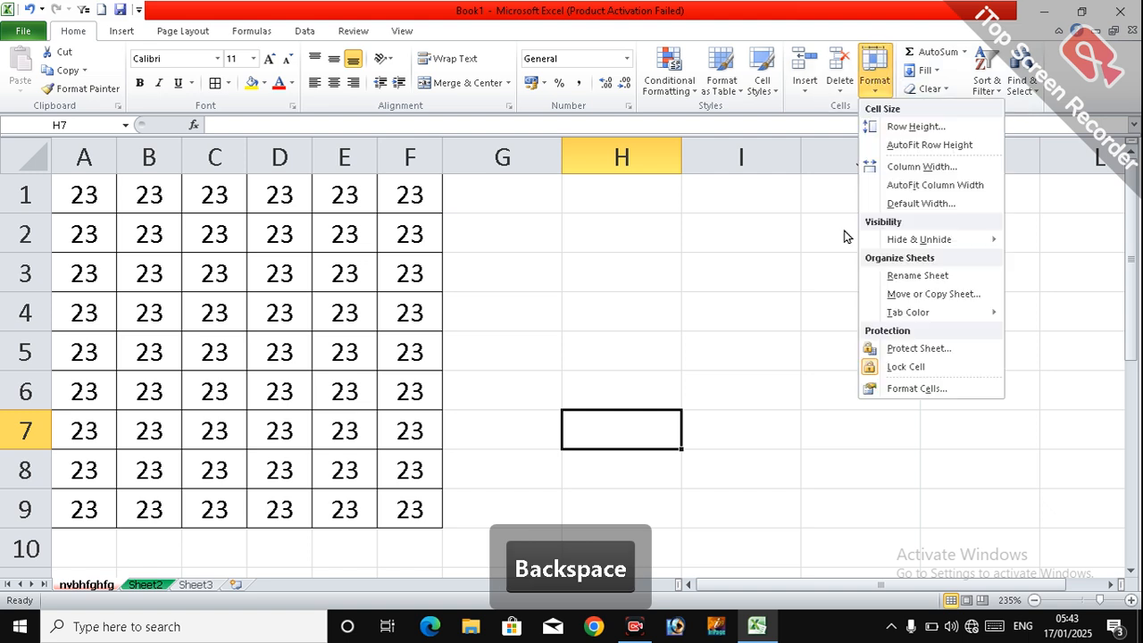
{"action": "left_click", "coordinate": [879, 373]}
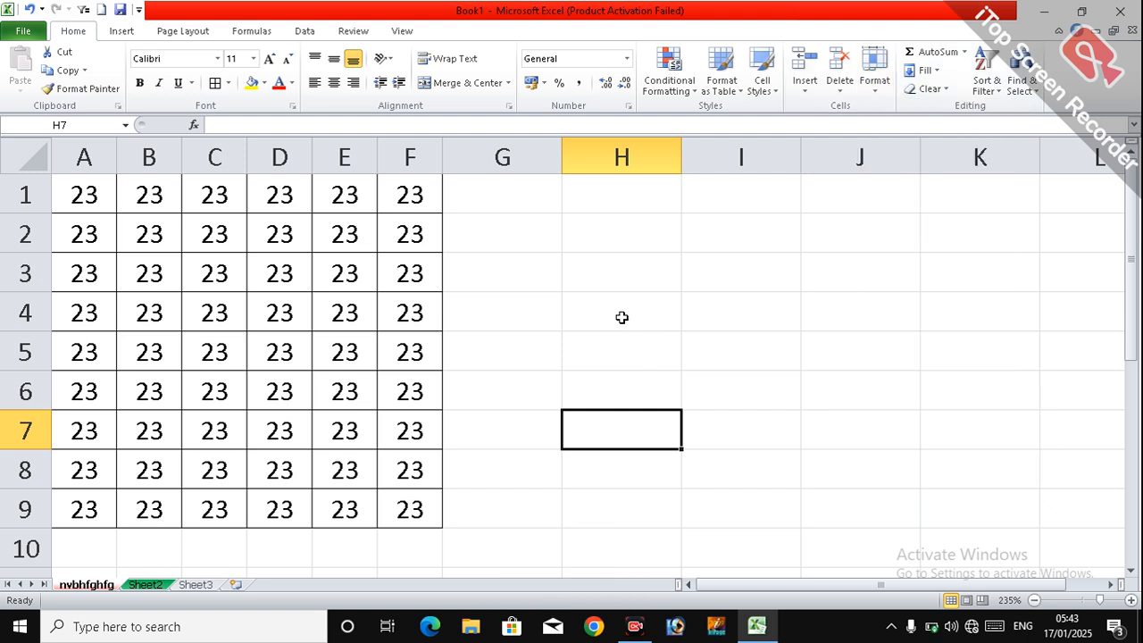
{"action": "left_click", "coordinate": [533, 266]}
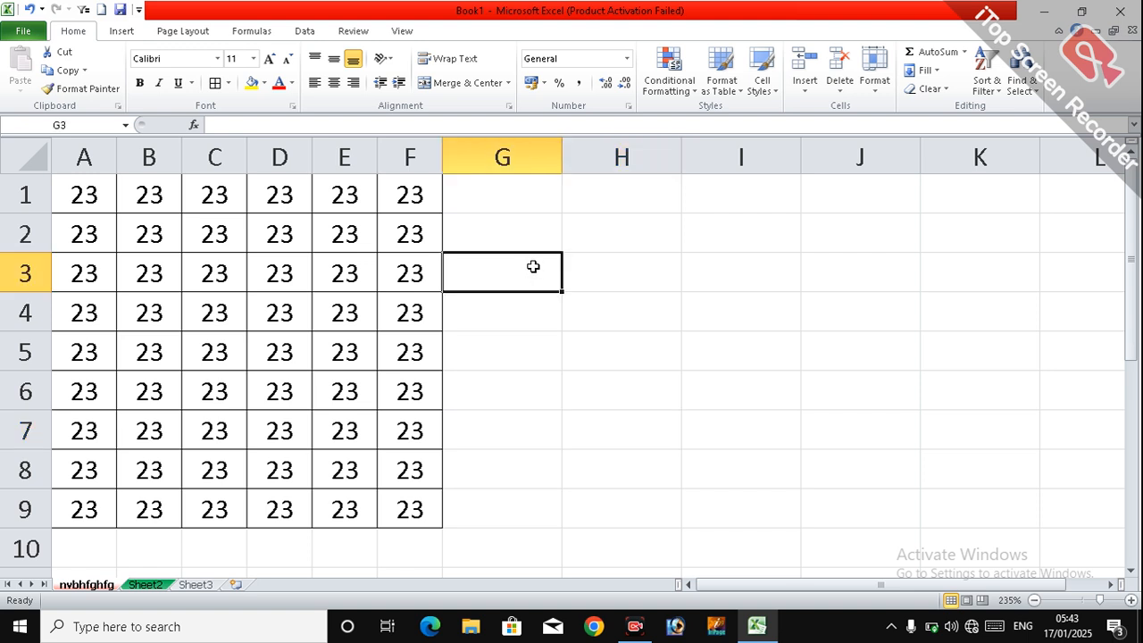
{"action": "left_click", "coordinate": [596, 278]}
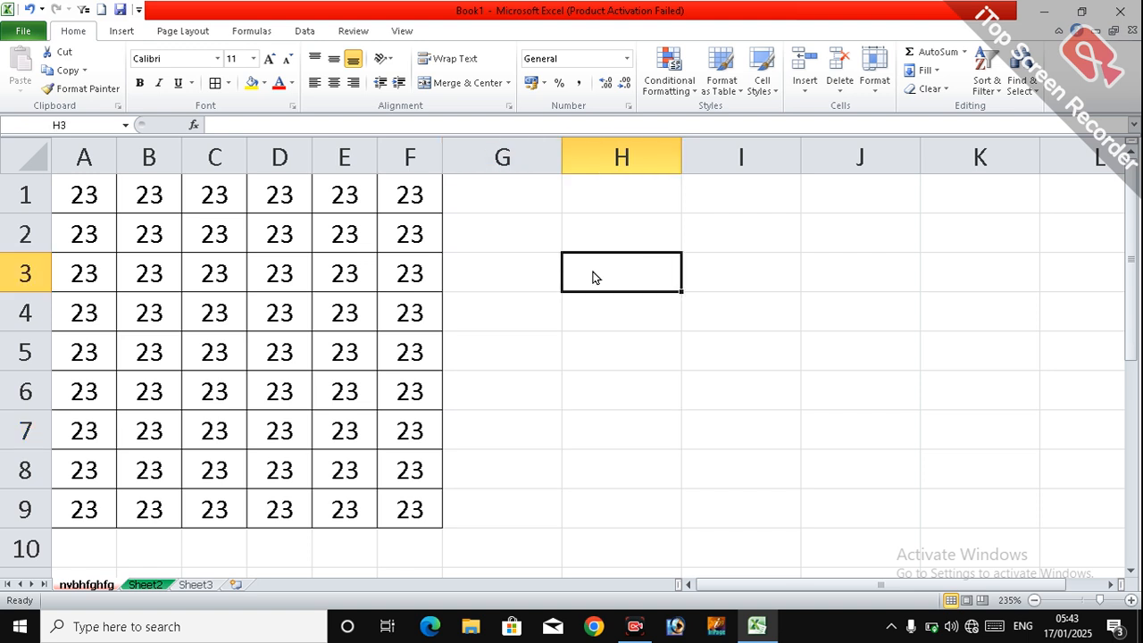
{"action": "left_click", "coordinate": [523, 273]}
{"action": "left_click", "coordinate": [525, 235]}
{"action": "left_click", "coordinate": [532, 195]}
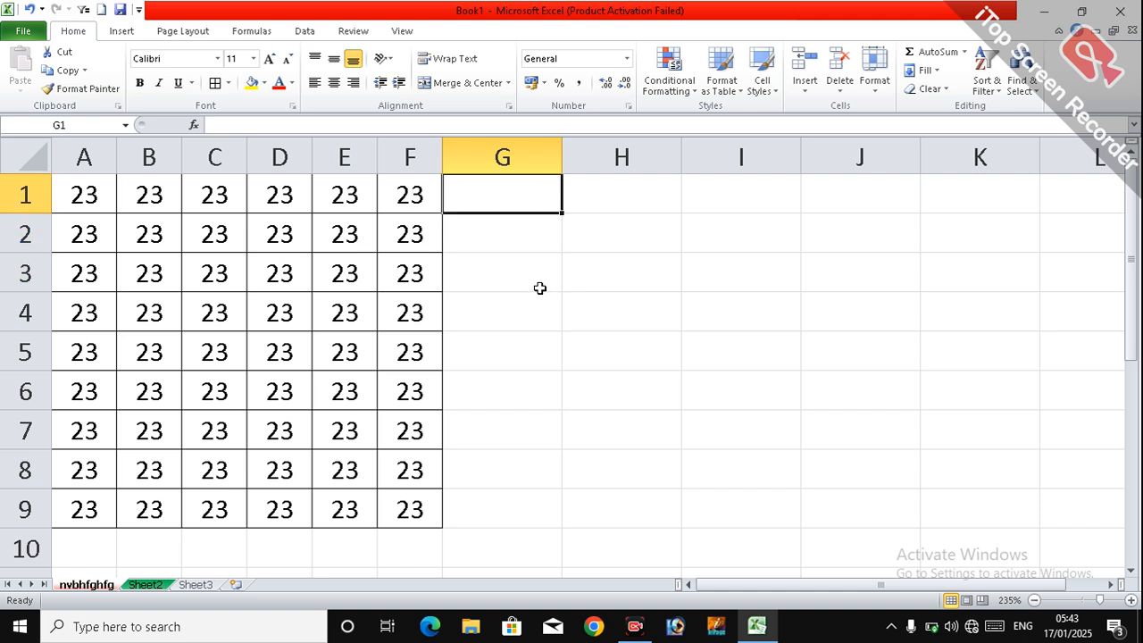
{"action": "left_click_drag", "start_coordinate": [543, 204], "coordinate": [530, 335]}
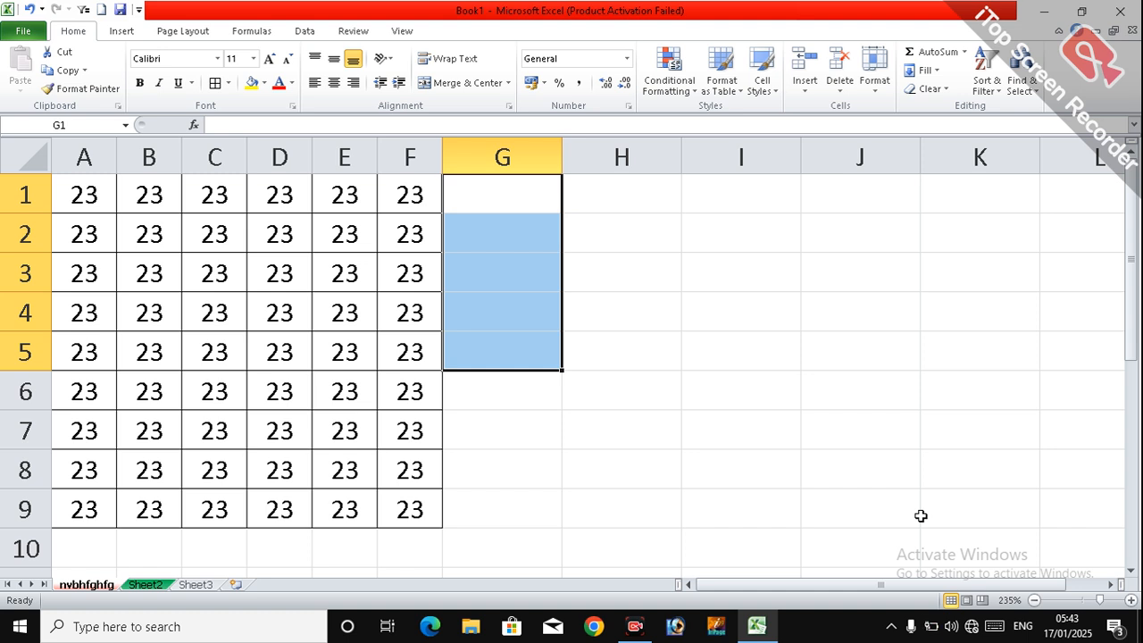
{"action": "left_click", "coordinate": [875, 71]}
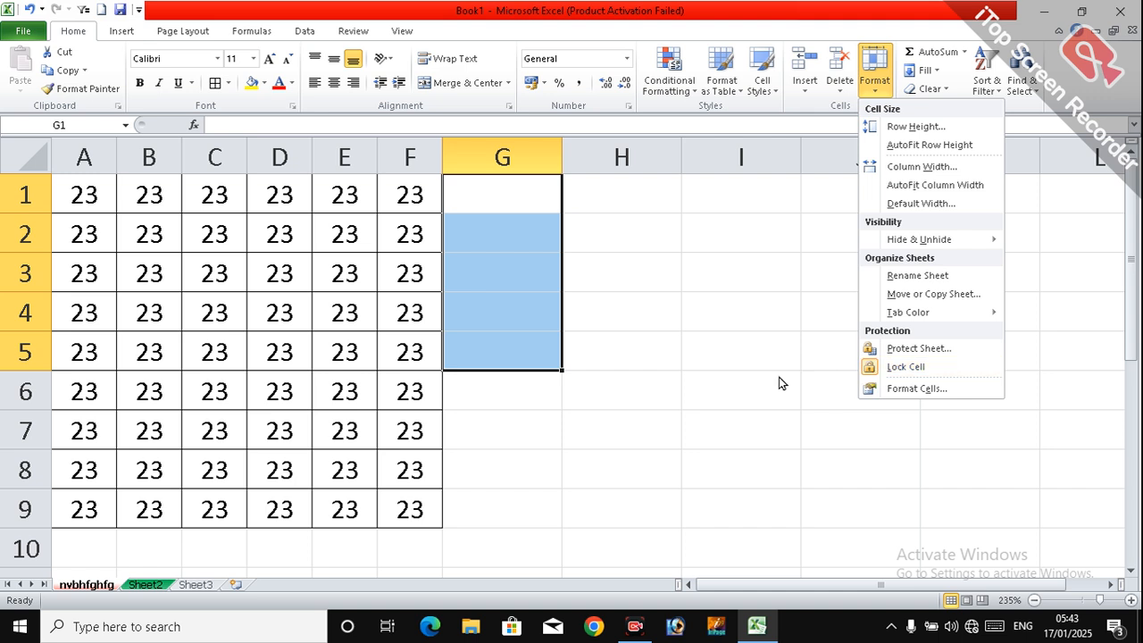
{"action": "left_click", "coordinate": [598, 447]}
{"action": "left_click", "coordinate": [600, 443]}
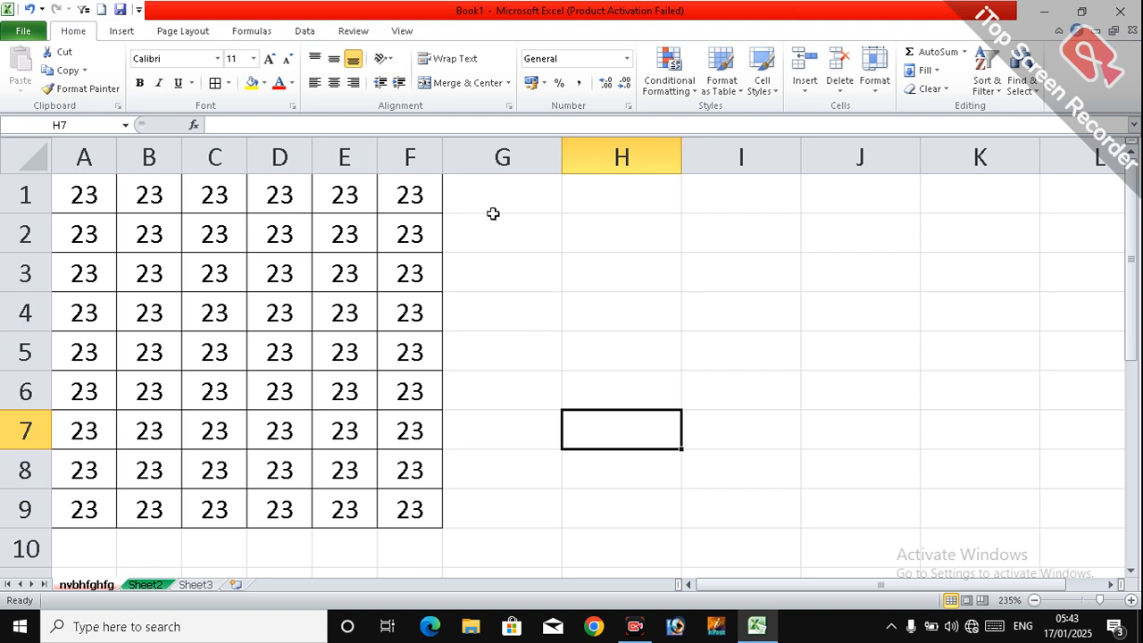
Step: Unlock the range G1:G9 and lock it again, then check the lock setting of cell J3
{"action": "left_click_drag", "start_coordinate": [501, 190], "coordinate": [507, 493]}
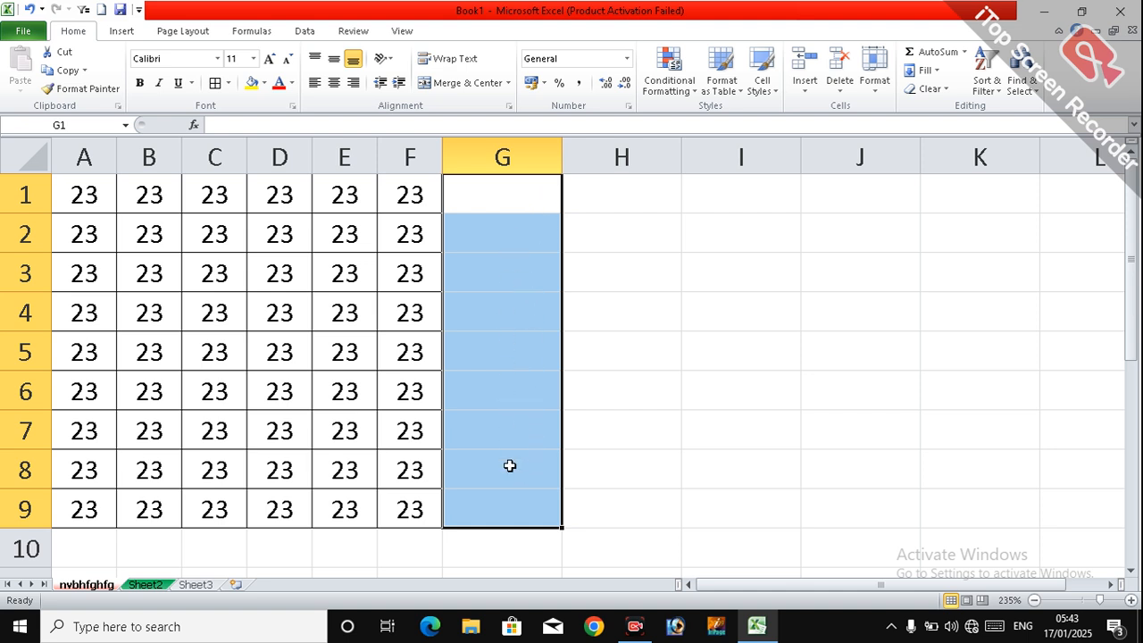
{"action": "left_click", "coordinate": [875, 76]}
{"action": "left_click", "coordinate": [895, 366]}
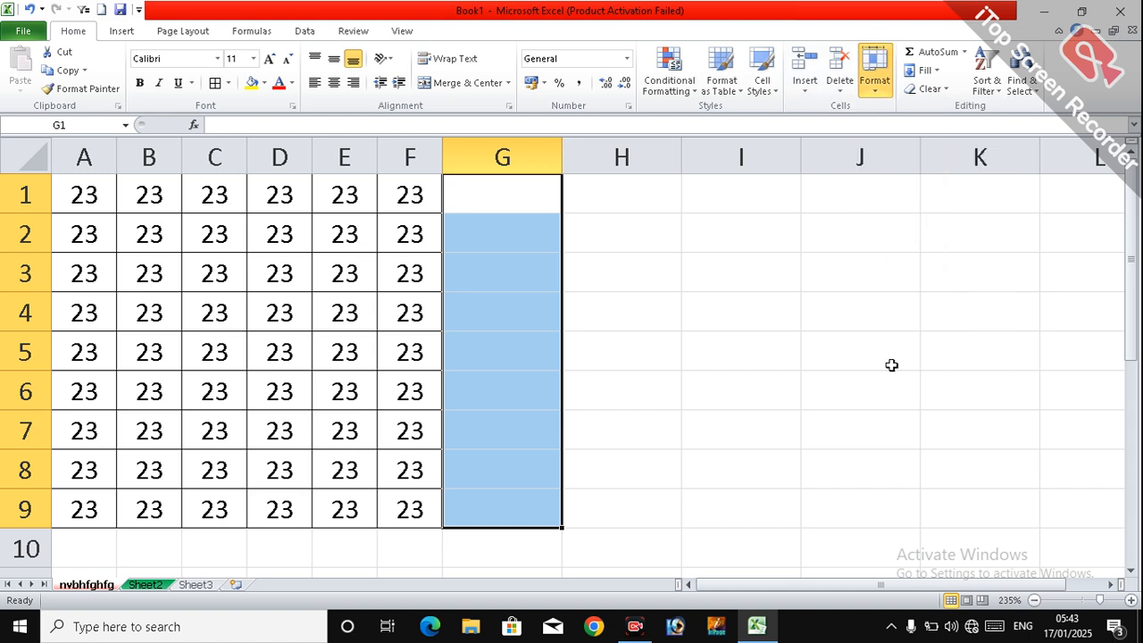
{"action": "left_click", "coordinate": [877, 90]}
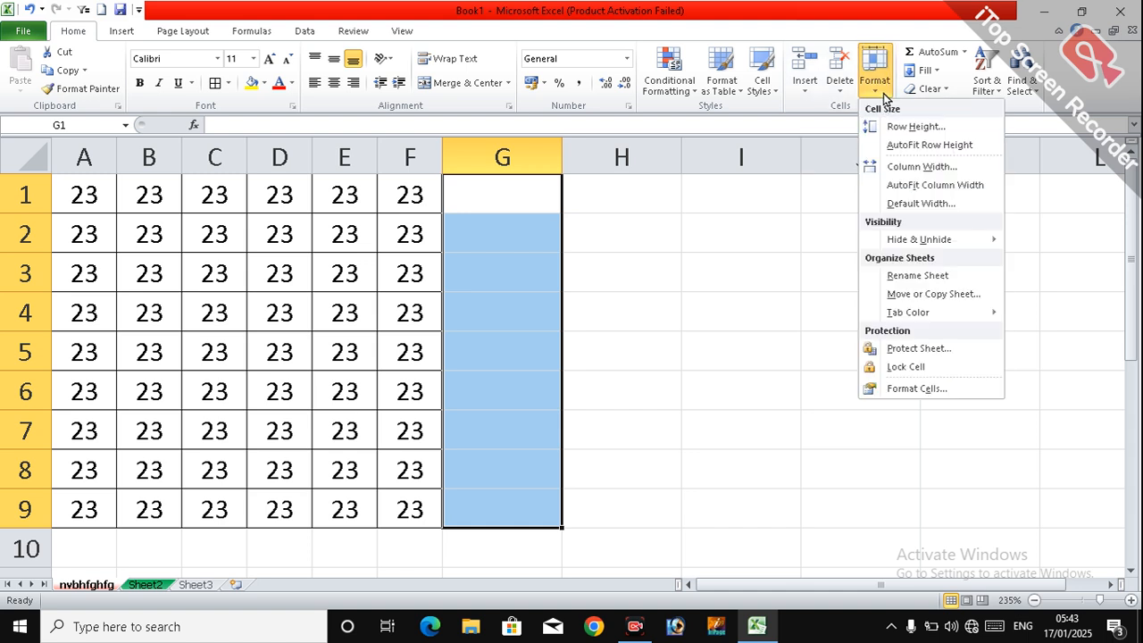
{"action": "left_click", "coordinate": [876, 370]}
{"action": "left_click", "coordinate": [826, 274]}
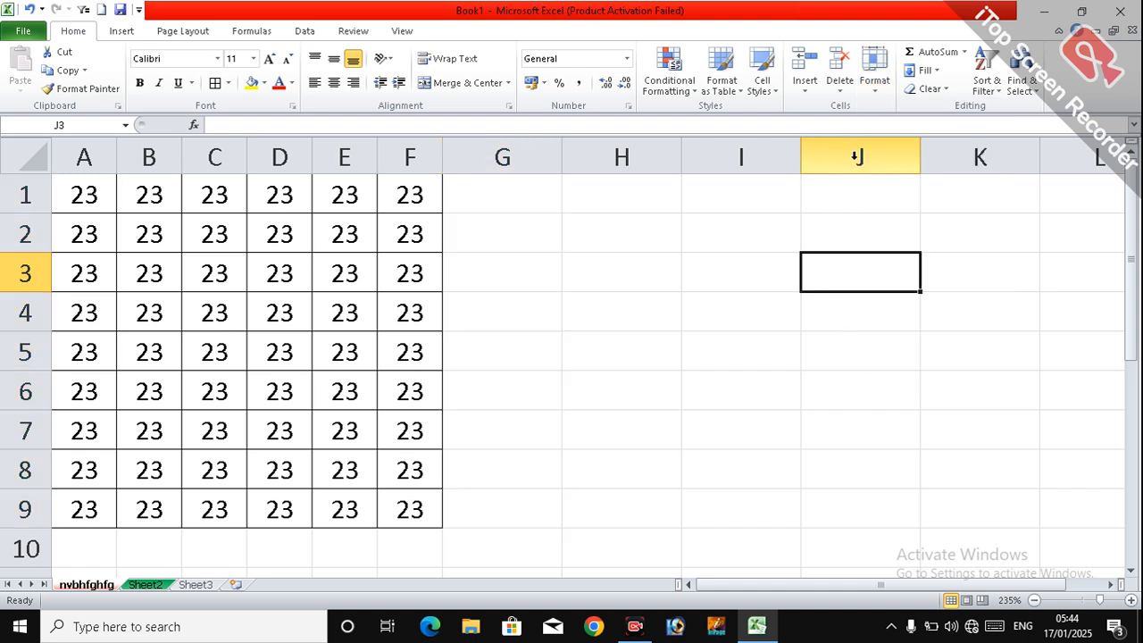
{"action": "left_click", "coordinate": [880, 85]}
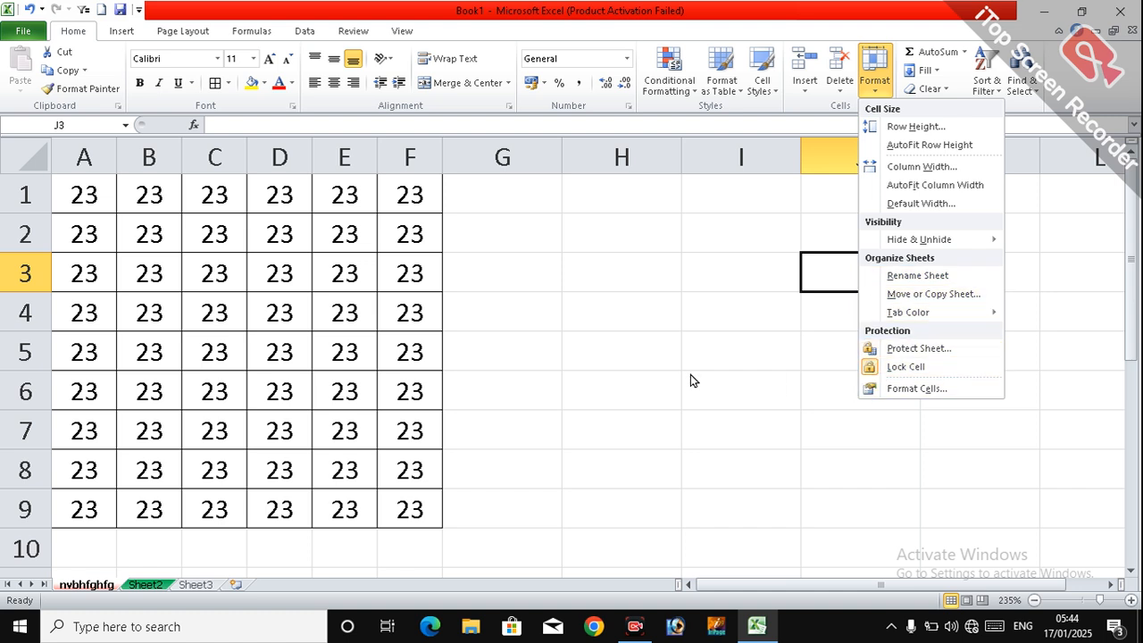
Step: Turn off the Lock Cell setting for the range G1:G9
{"action": "left_click", "coordinate": [508, 222]}
{"action": "left_click_drag", "start_coordinate": [504, 200], "coordinate": [520, 501]}
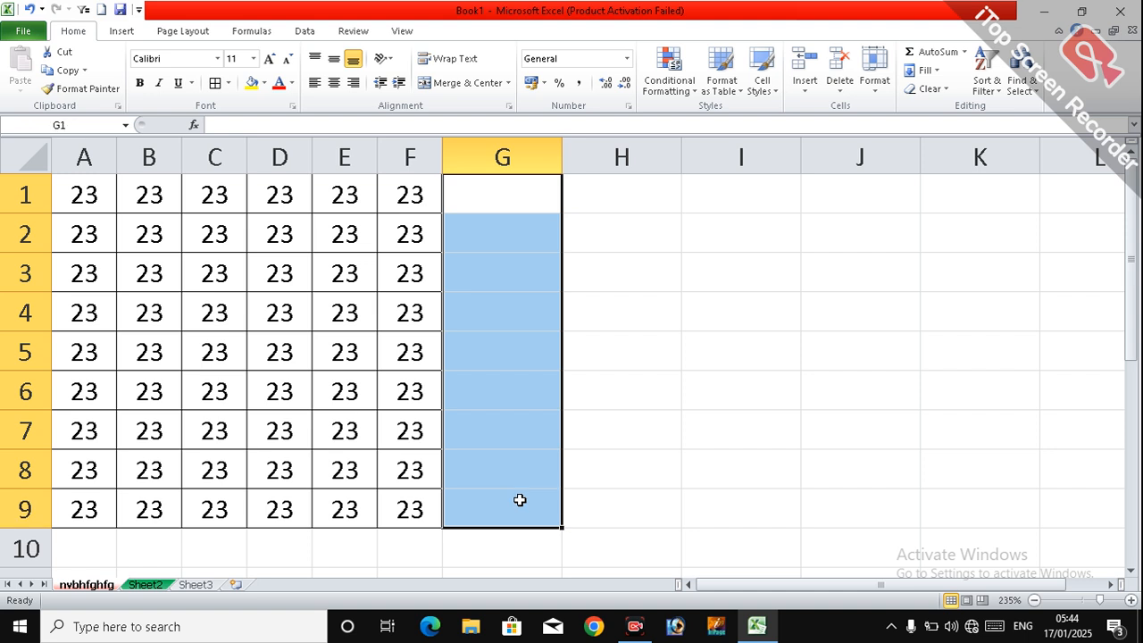
{"action": "left_click", "coordinate": [872, 85]}
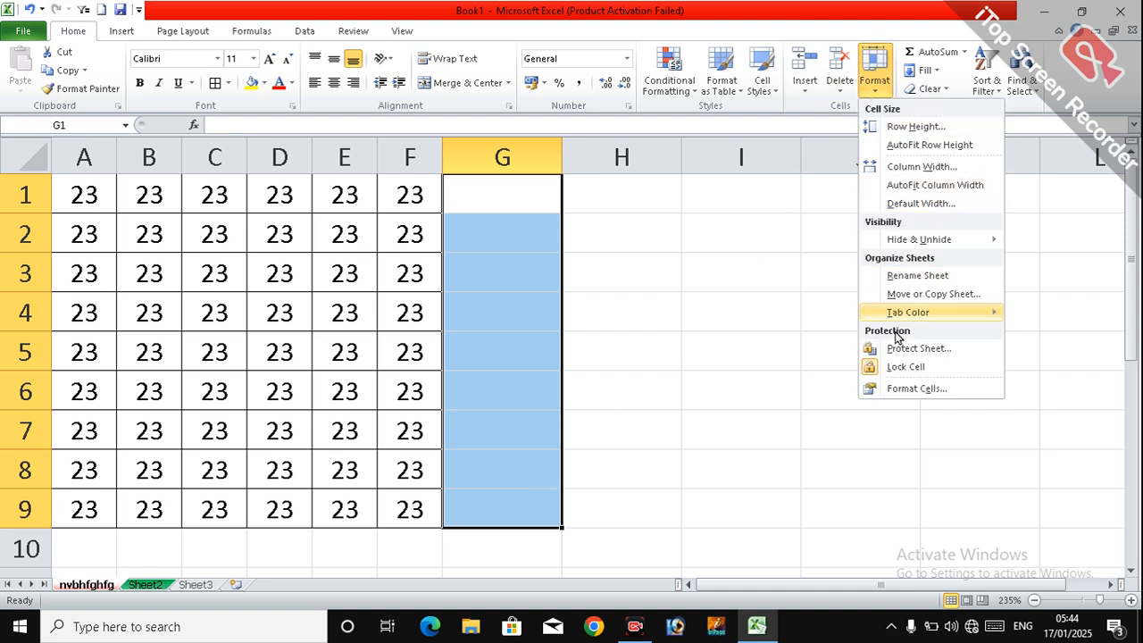
{"action": "left_click", "coordinate": [894, 374]}
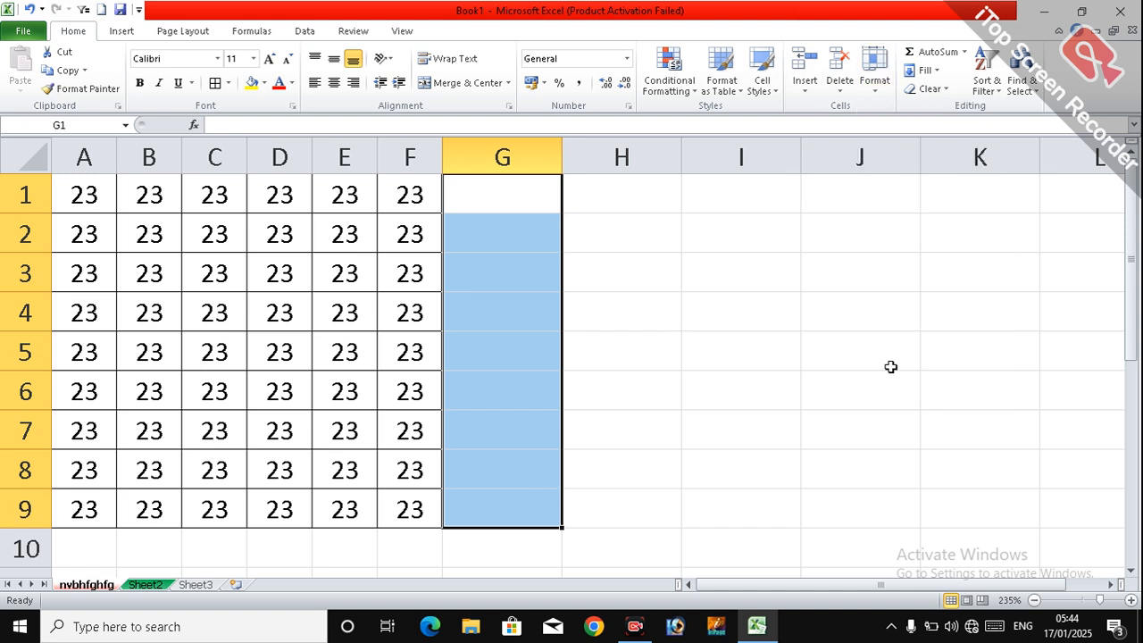
Step: Protect the worksheet nvbhfghfg with the default permissions, entering and confirming the sheet password
{"action": "left_click", "coordinate": [870, 87]}
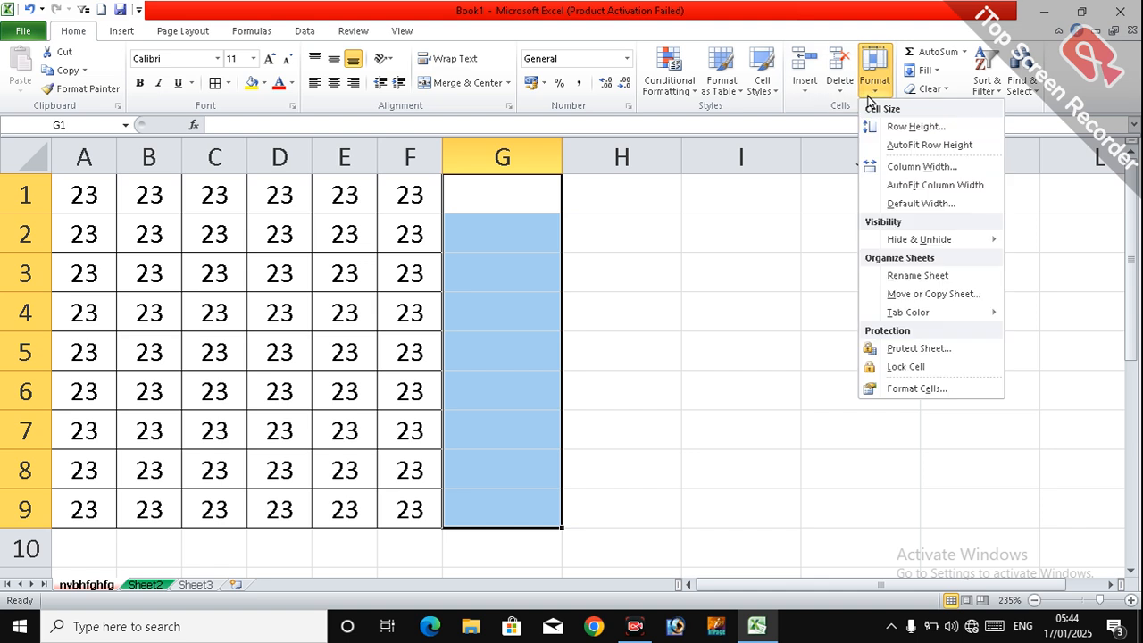
{"action": "left_click", "coordinate": [884, 357]}
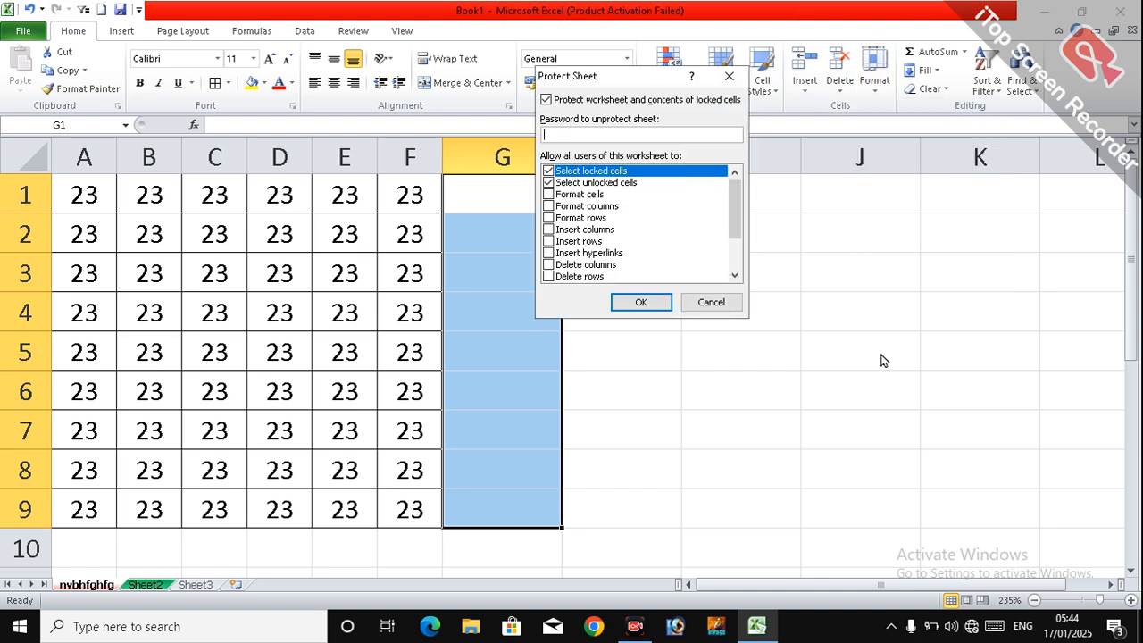
{"action": "type", "text": "222"}
{"action": "left_click", "coordinate": [642, 302]}
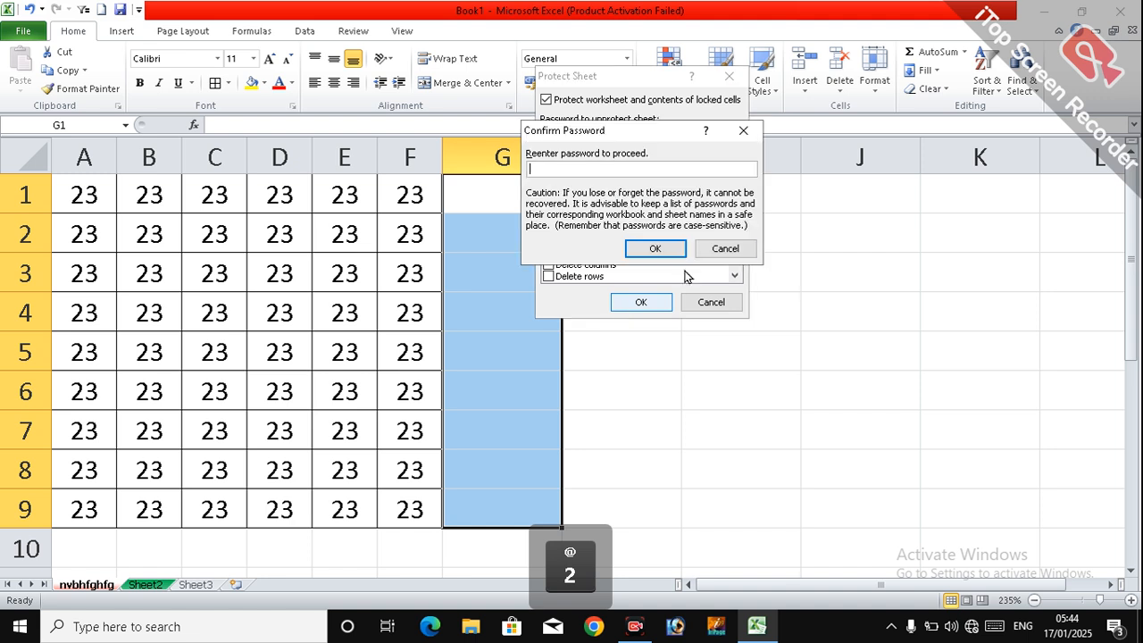
{"action": "type", "text": "222"}
{"action": "left_click", "coordinate": [655, 248]}
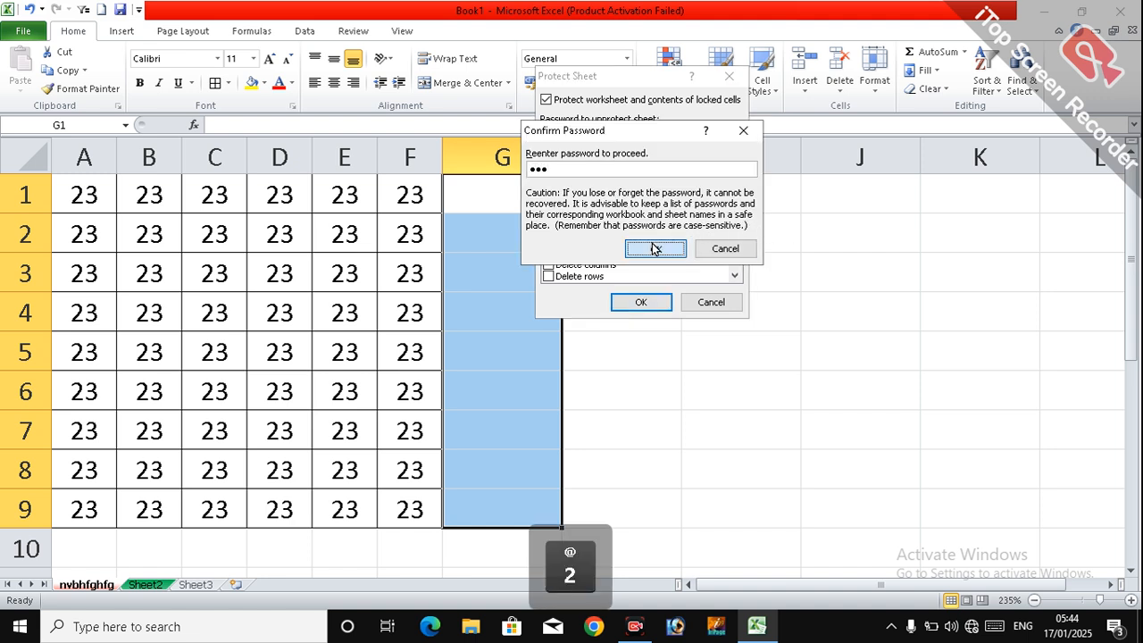
Step: Try to enter text in cells H4, I4 and C4 of the protected worksheet, dismissing each alert
{"action": "left_click", "coordinate": [620, 303]}
{"action": "type", "text": "h"}
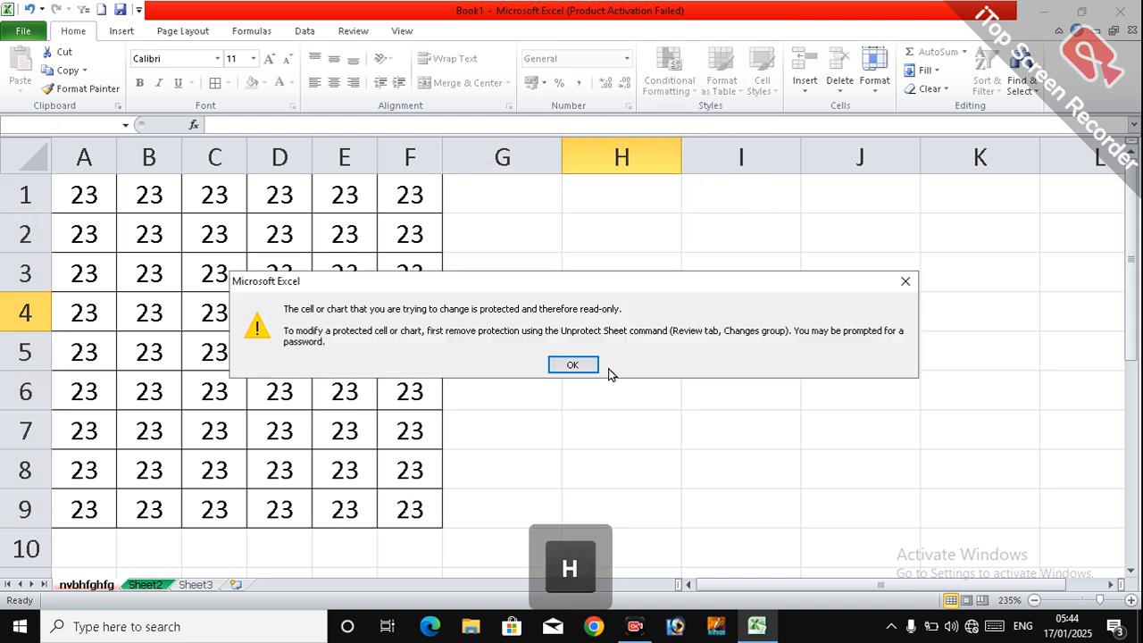
{"action": "left_click", "coordinate": [572, 365]}
{"action": "left_click", "coordinate": [707, 309]}
{"action": "type", "text": "h"}
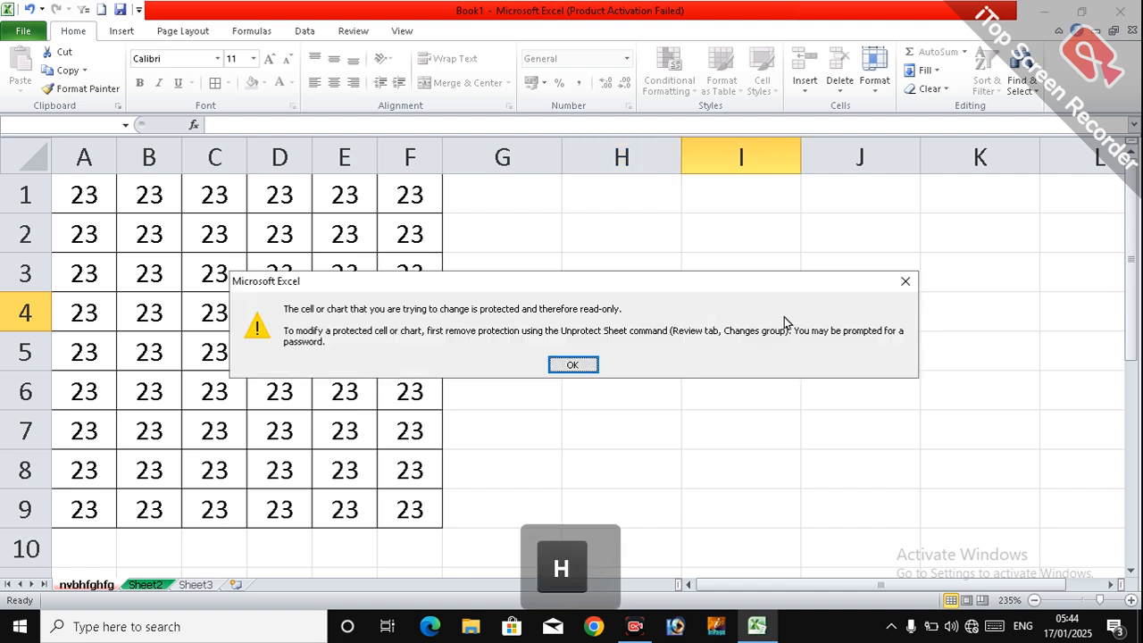
{"action": "type", "text": "j"}
{"action": "left_click", "coordinate": [573, 365]}
{"action": "double_click", "coordinate": [240, 311]}
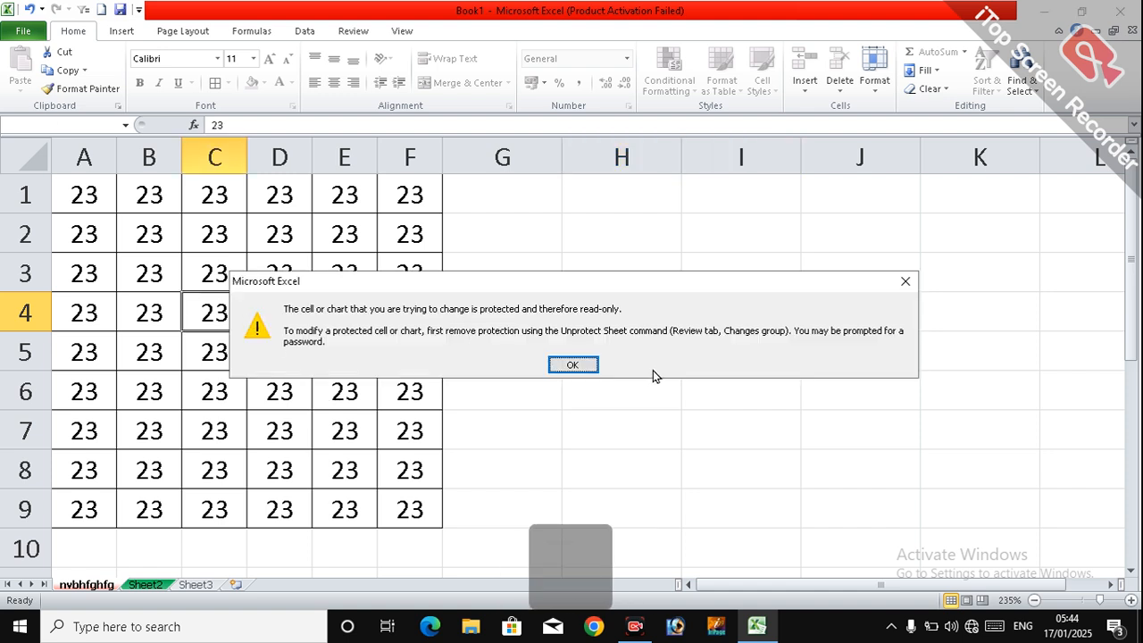
{"action": "key", "text": "h"}
{"action": "left_click", "coordinate": [563, 365]}
Step: Enter gh in the unlocked cell G5 and hg in cell G3
{"action": "type", "text": "g"}
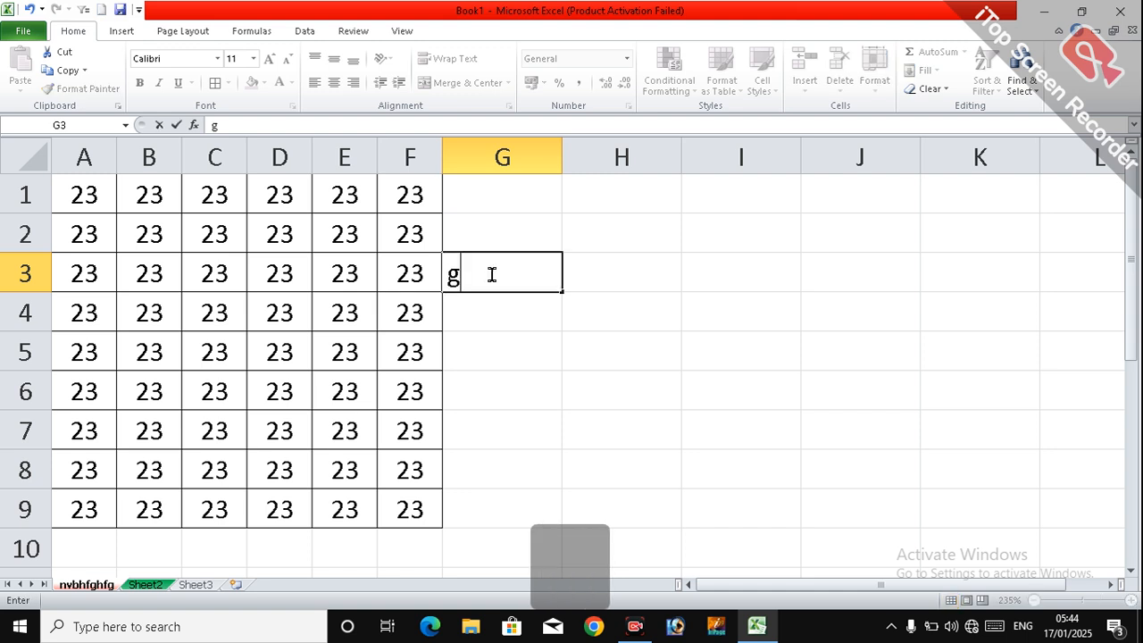
{"action": "type", "text": "h"}
{"action": "left_click", "coordinate": [505, 332]}
Step: Enter gh in the unlocked cells G2, G1 and G7, finishing with cell G6 selected
{"action": "type", "text": "gh"}
{"action": "left_click", "coordinate": [503, 266]}
{"action": "type", "text": "hg"}
{"action": "left_click", "coordinate": [499, 216]}
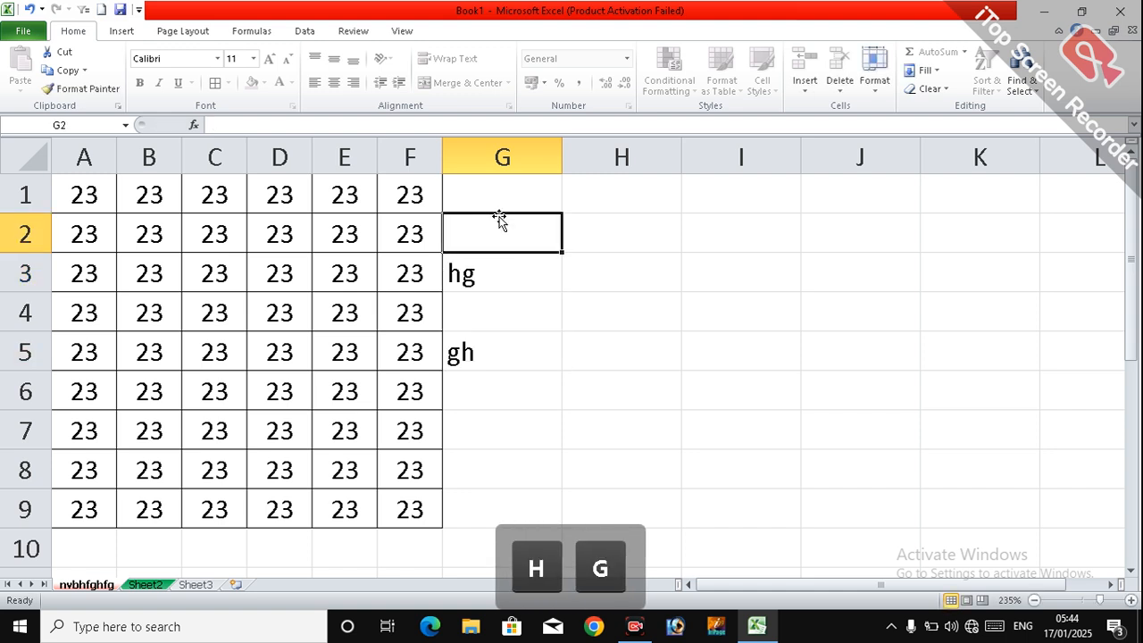
{"action": "type", "text": "gh"}
{"action": "left_click", "coordinate": [500, 189]}
{"action": "type", "text": "gh"}
{"action": "left_click", "coordinate": [489, 353]}
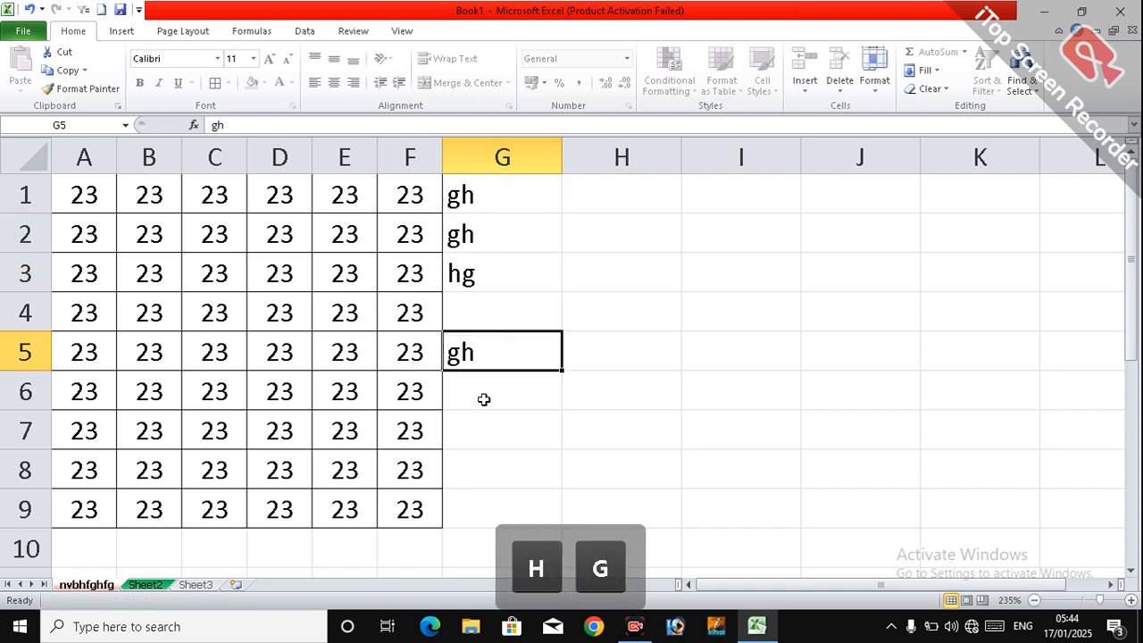
{"action": "left_click", "coordinate": [476, 433]}
{"action": "type", "text": "gh"}
{"action": "left_click", "coordinate": [495, 377]}
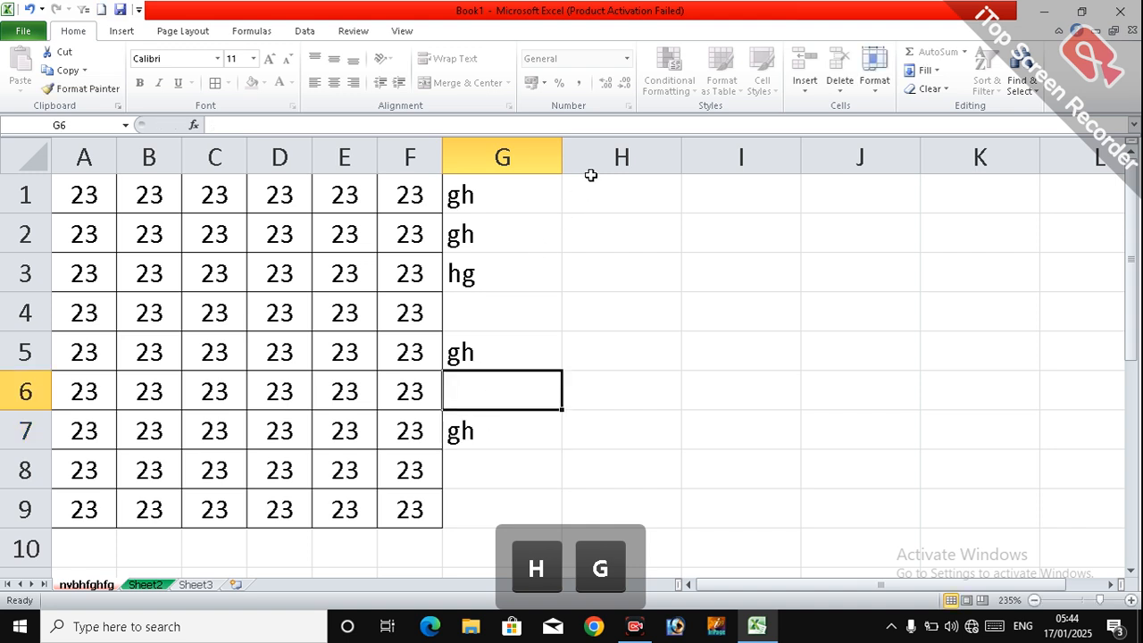
{"action": "left_click", "coordinate": [646, 329]}
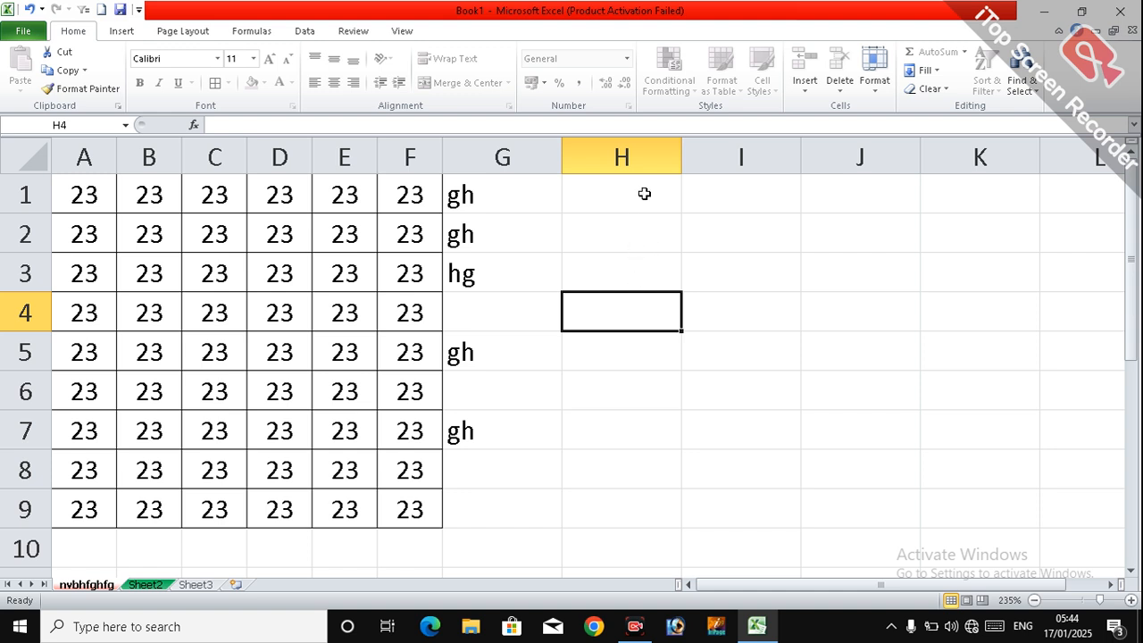
{"action": "left_click_drag", "start_coordinate": [644, 194], "coordinate": [932, 467]}
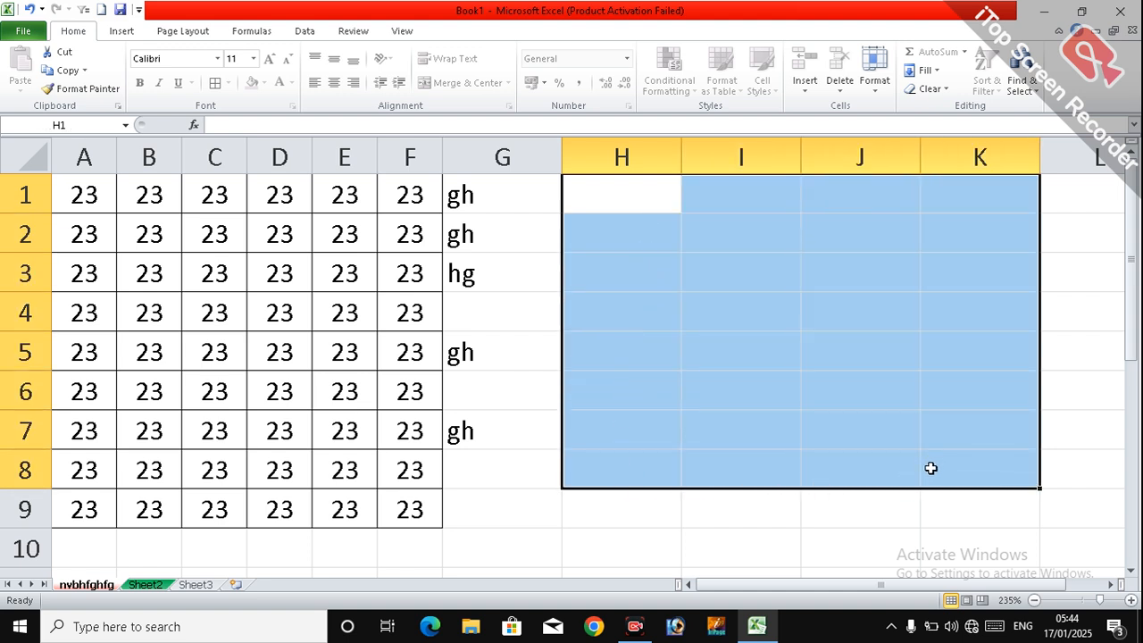
{"action": "left_click", "coordinate": [876, 90]}
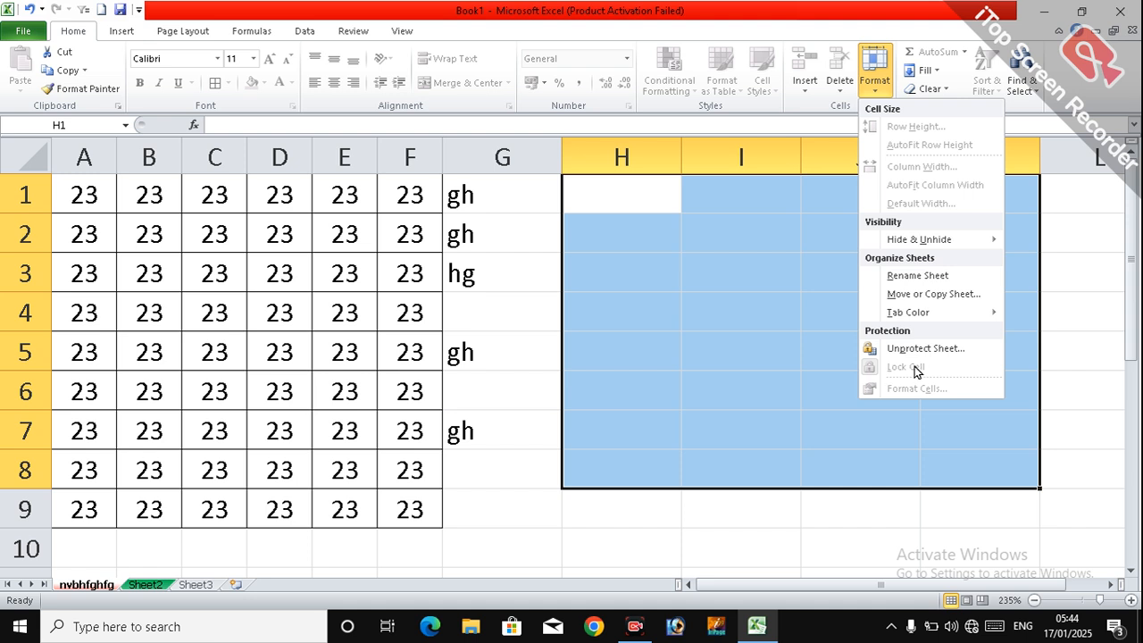
{"action": "left_click", "coordinate": [861, 465]}
{"action": "left_click", "coordinate": [830, 294]}
Step: Unprotect the worksheet nvbhfghfg by entering the sheet password
{"action": "left_click", "coordinate": [873, 94]}
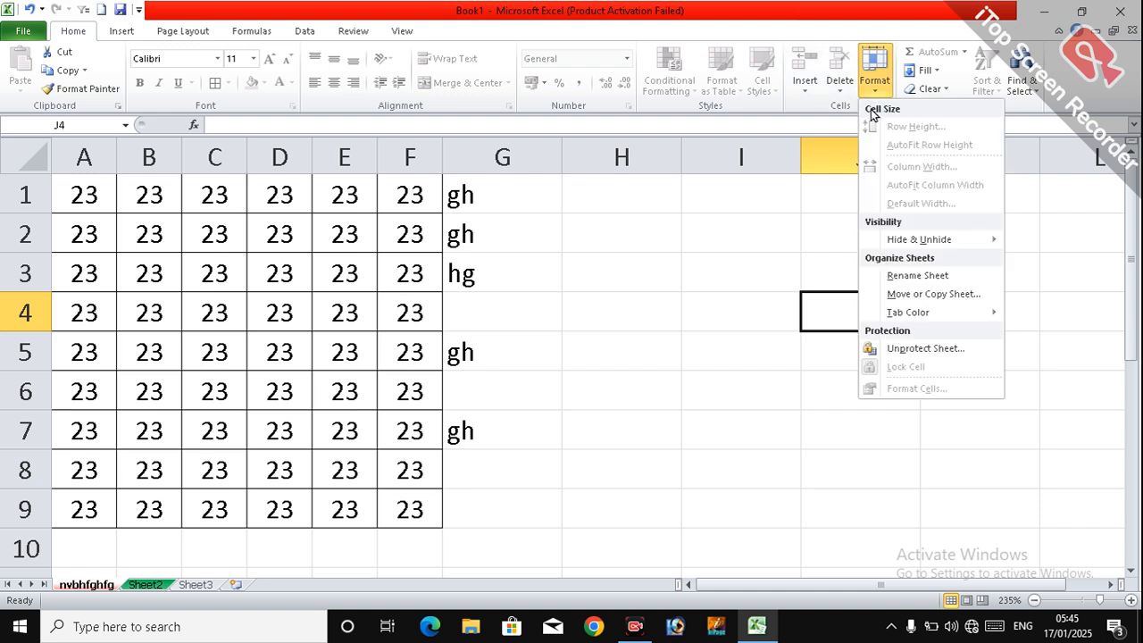
{"action": "left_click", "coordinate": [895, 349]}
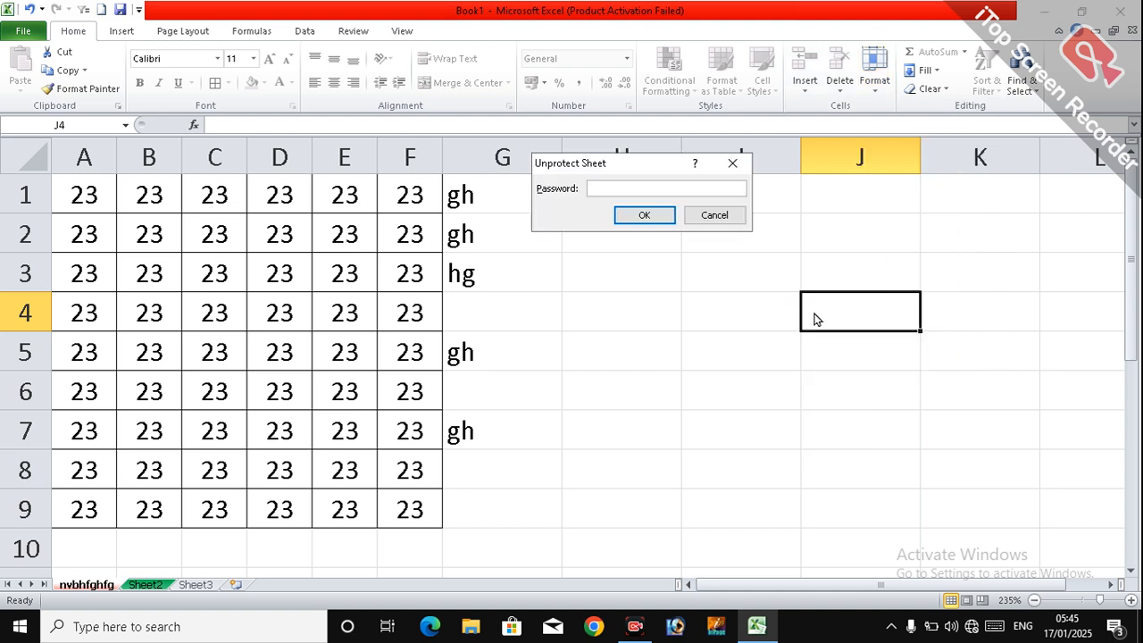
{"action": "type", "text": "222"}
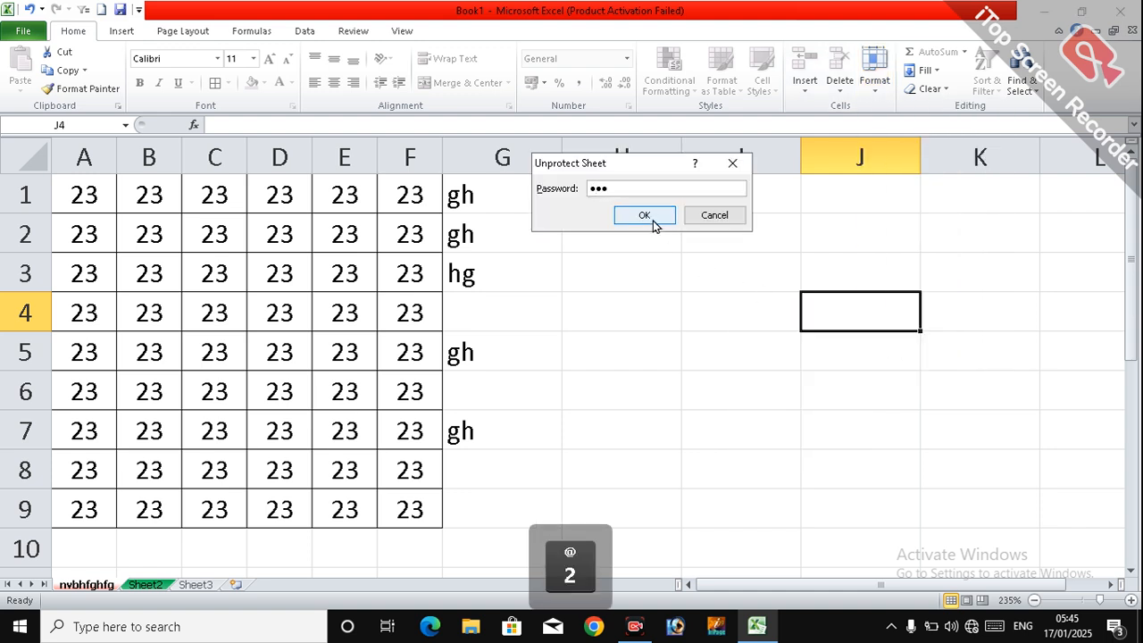
{"action": "left_click", "coordinate": [651, 220]}
Step: Enter ghg in cell I4 of the unprotected worksheet and finish with cell I6 selected
{"action": "left_click", "coordinate": [742, 309]}
{"action": "type", "text": "ghg"}
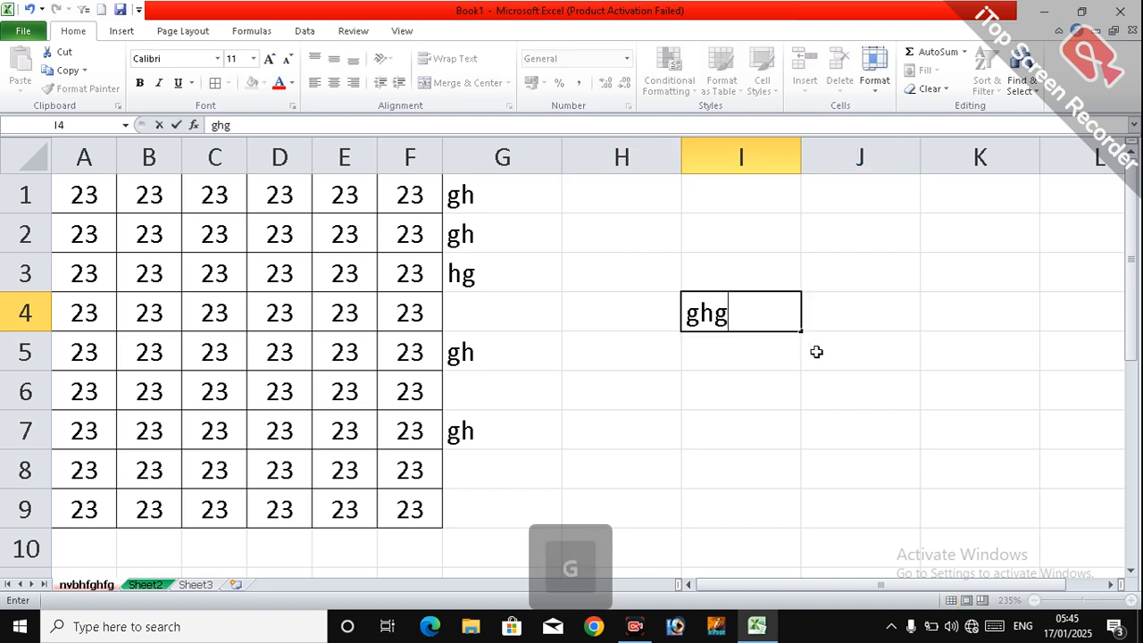
{"action": "left_click", "coordinate": [655, 433]}
{"action": "left_click", "coordinate": [722, 387]}
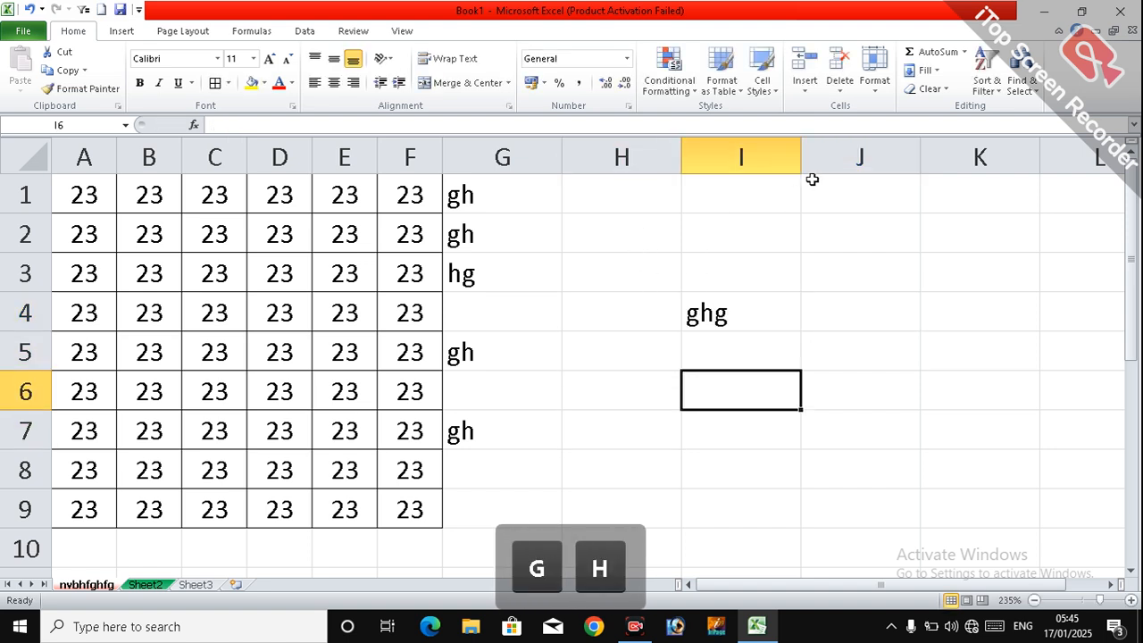
Step: View the Format Cells number options for cell I6, then close the dialog without changing the format
{"action": "left_click", "coordinate": [879, 87]}
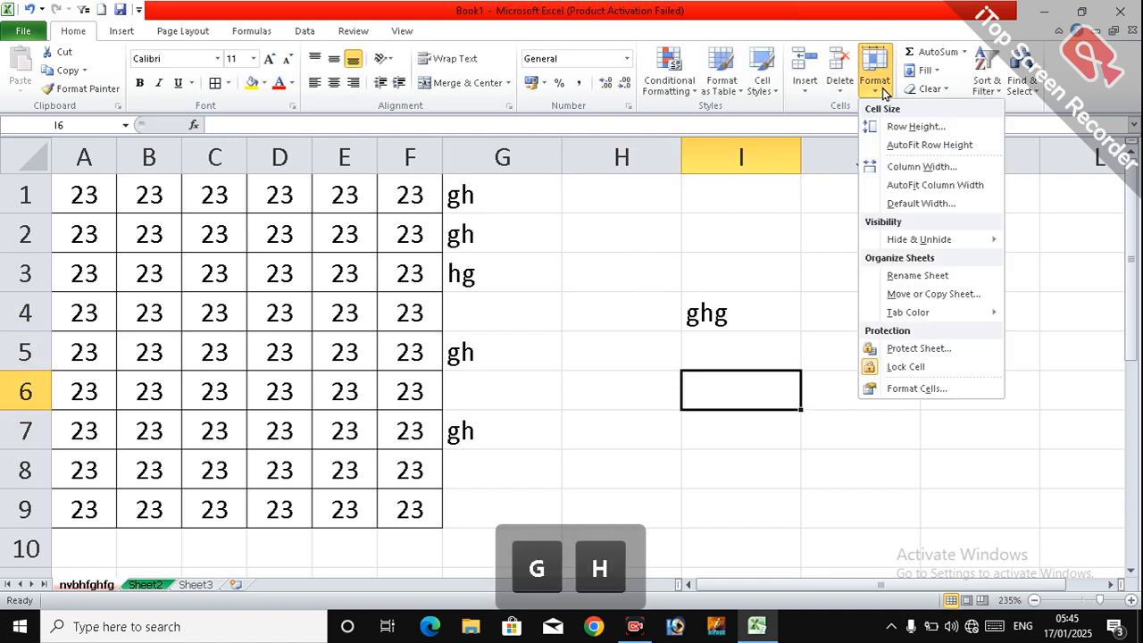
{"action": "left_click", "coordinate": [910, 389]}
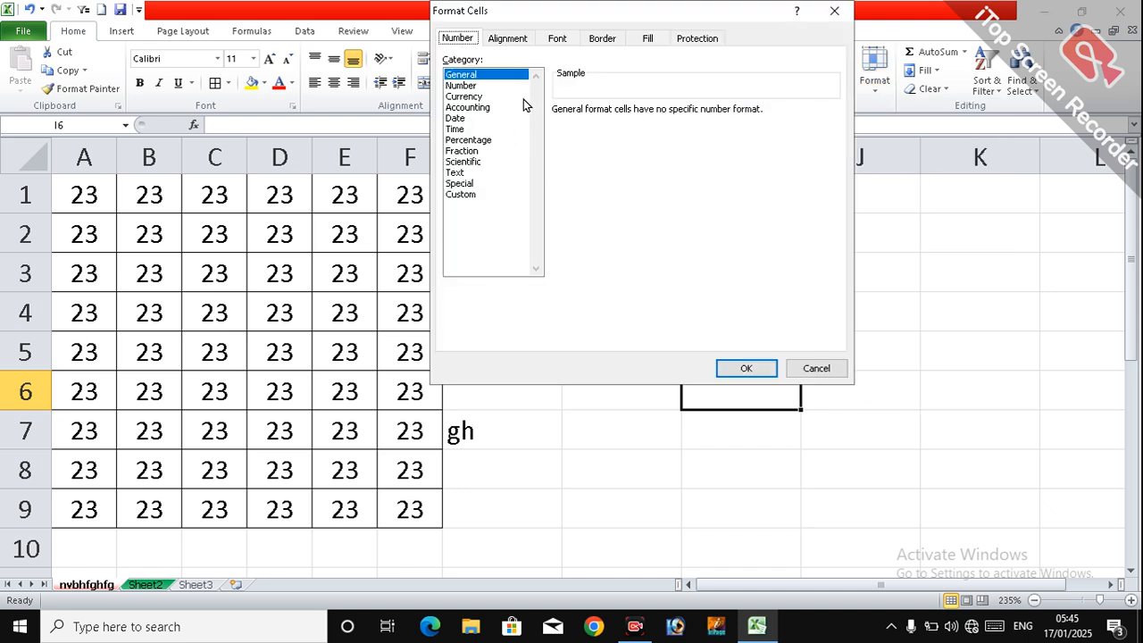
{"action": "left_click_drag", "start_coordinate": [626, 13], "coordinate": [650, 188]}
{"action": "left_click", "coordinate": [758, 533]}
{"action": "key", "text": "Return"}
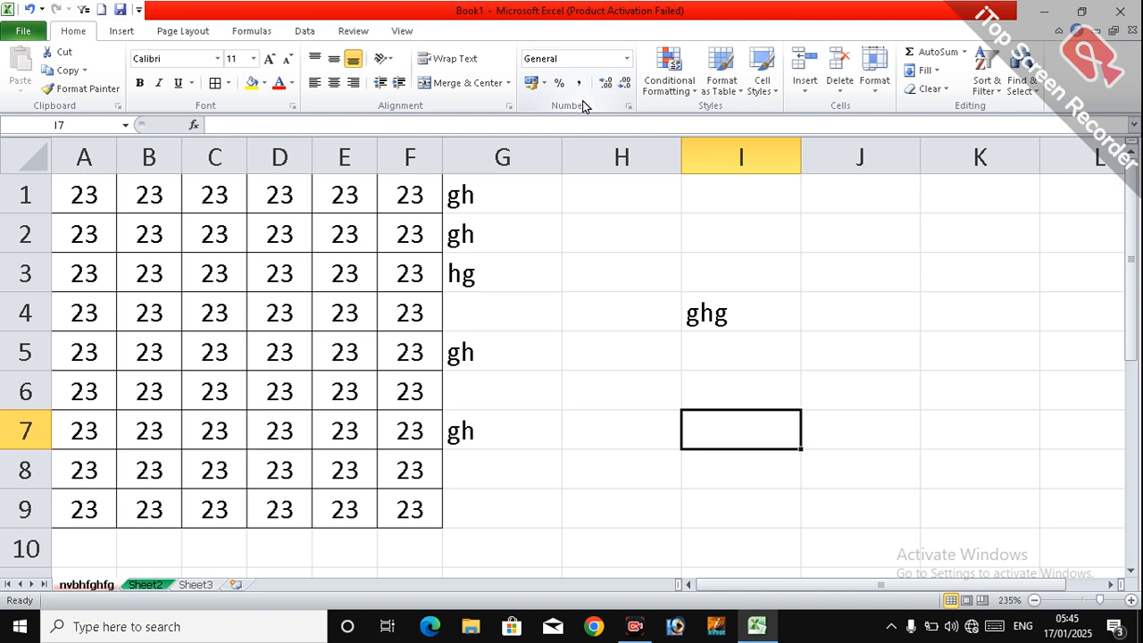
{"action": "left_click", "coordinate": [618, 258]}
{"action": "left_click", "coordinate": [627, 383]}
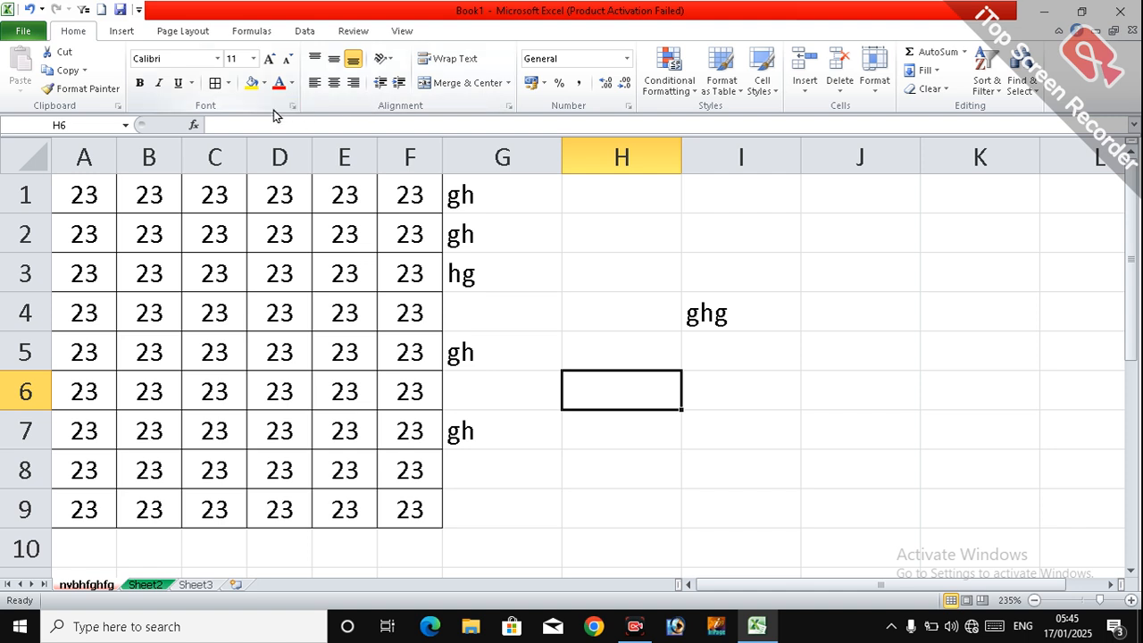
{"action": "left_click", "coordinate": [518, 295]}
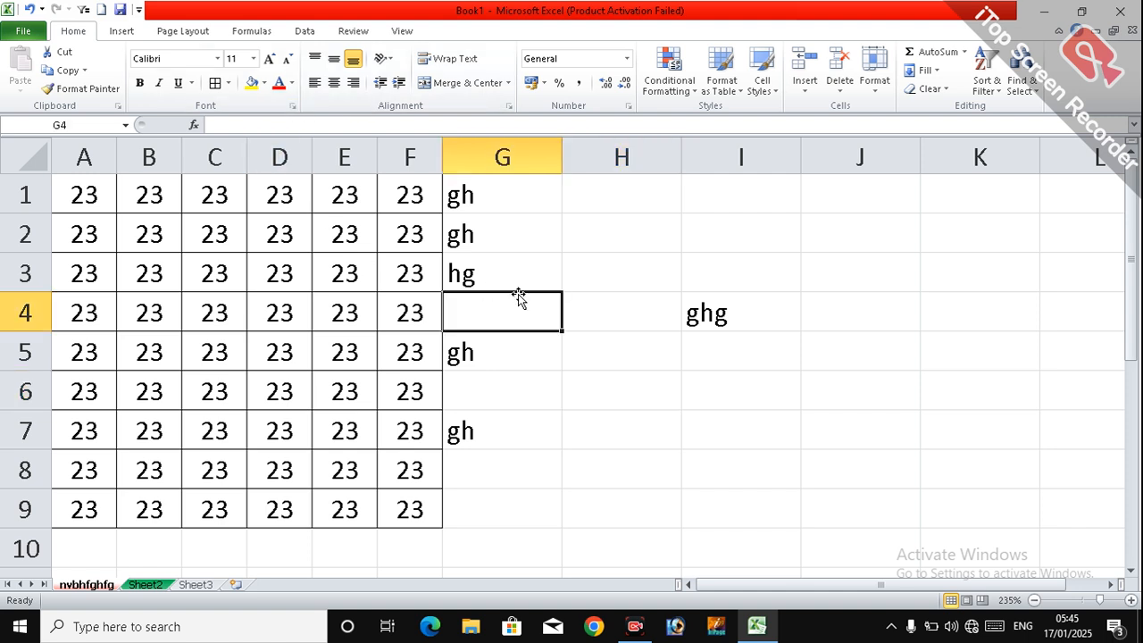
{"action": "left_click", "coordinate": [601, 262]}
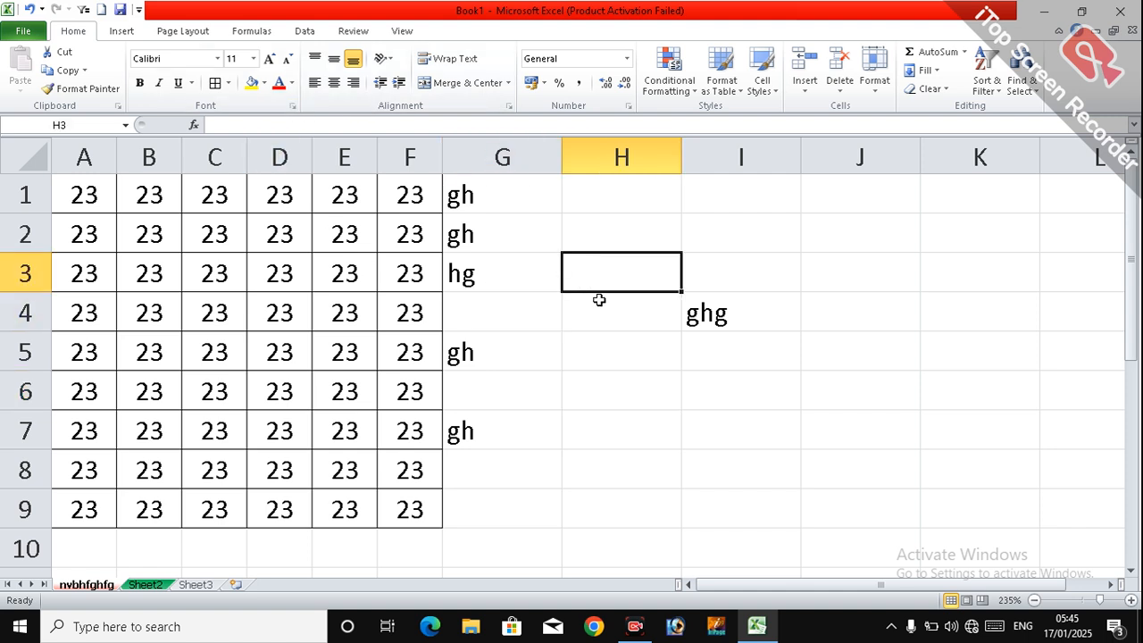